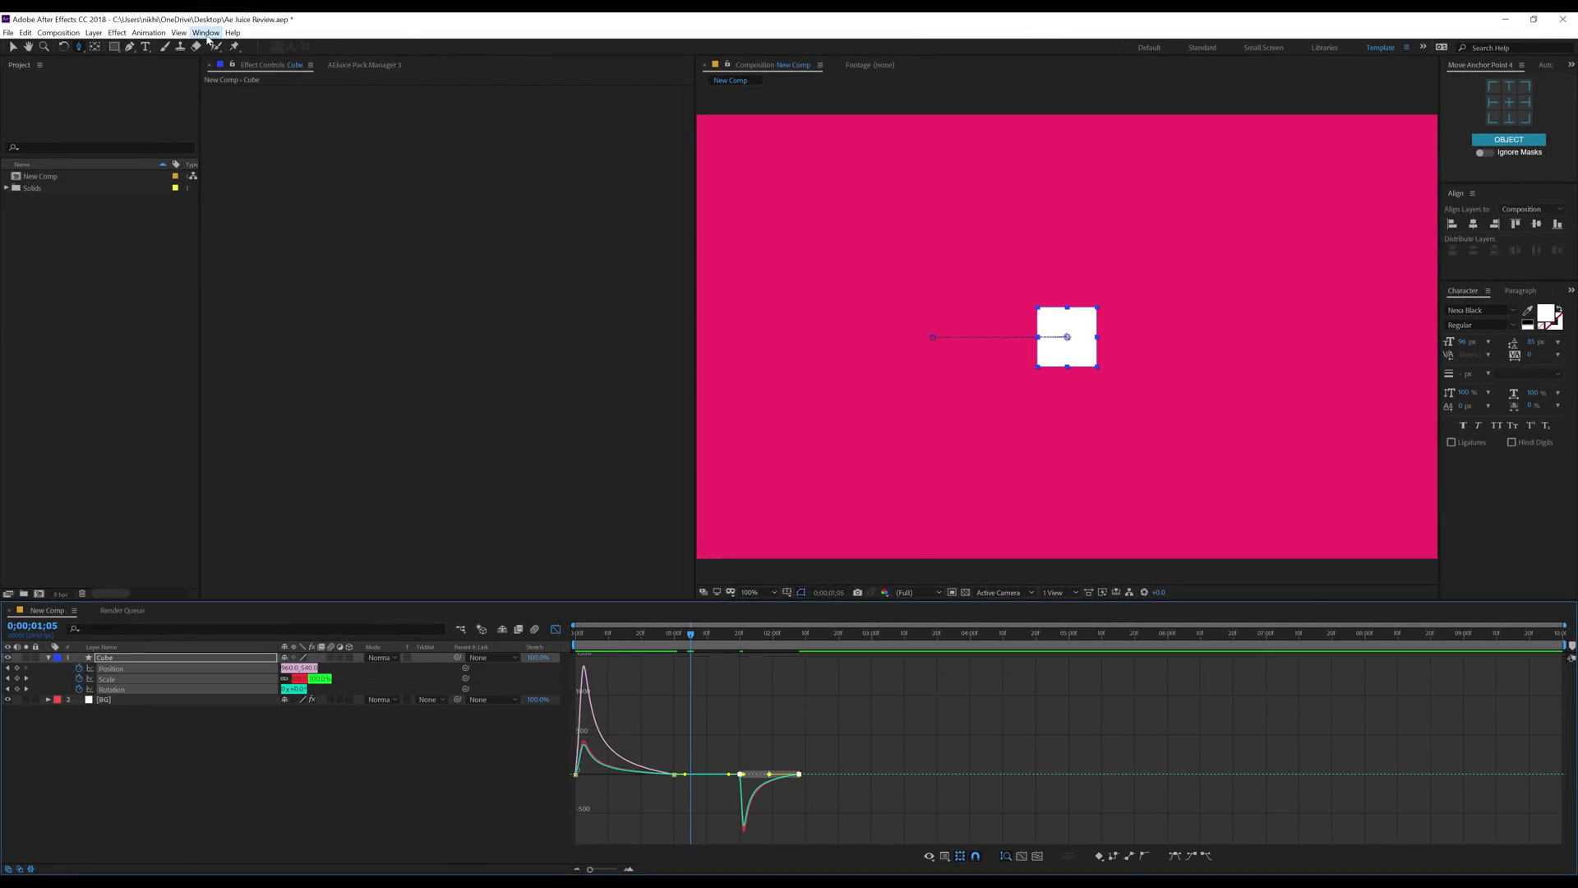
Open the AEJuice CopyEase shortcut settings to review them.
{"action": "left_click", "coordinate": [384, 575]}
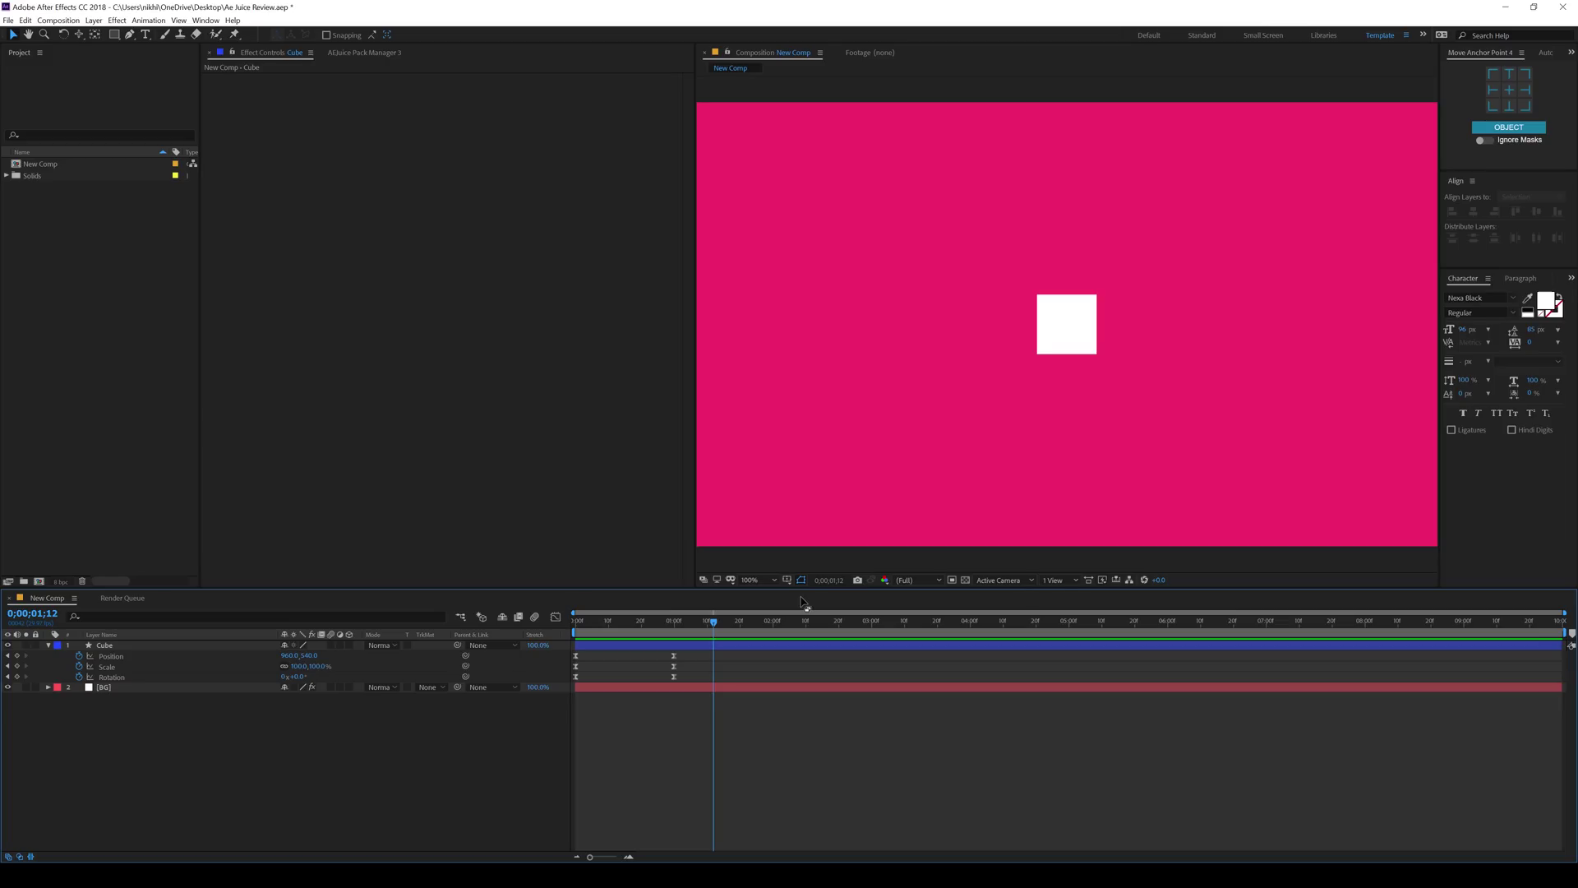
Scrub the playhead back near the start of the cube animation and open the Window menu.
{"action": "left_click_drag", "start_coordinate": [612, 626], "coordinate": [667, 628]}
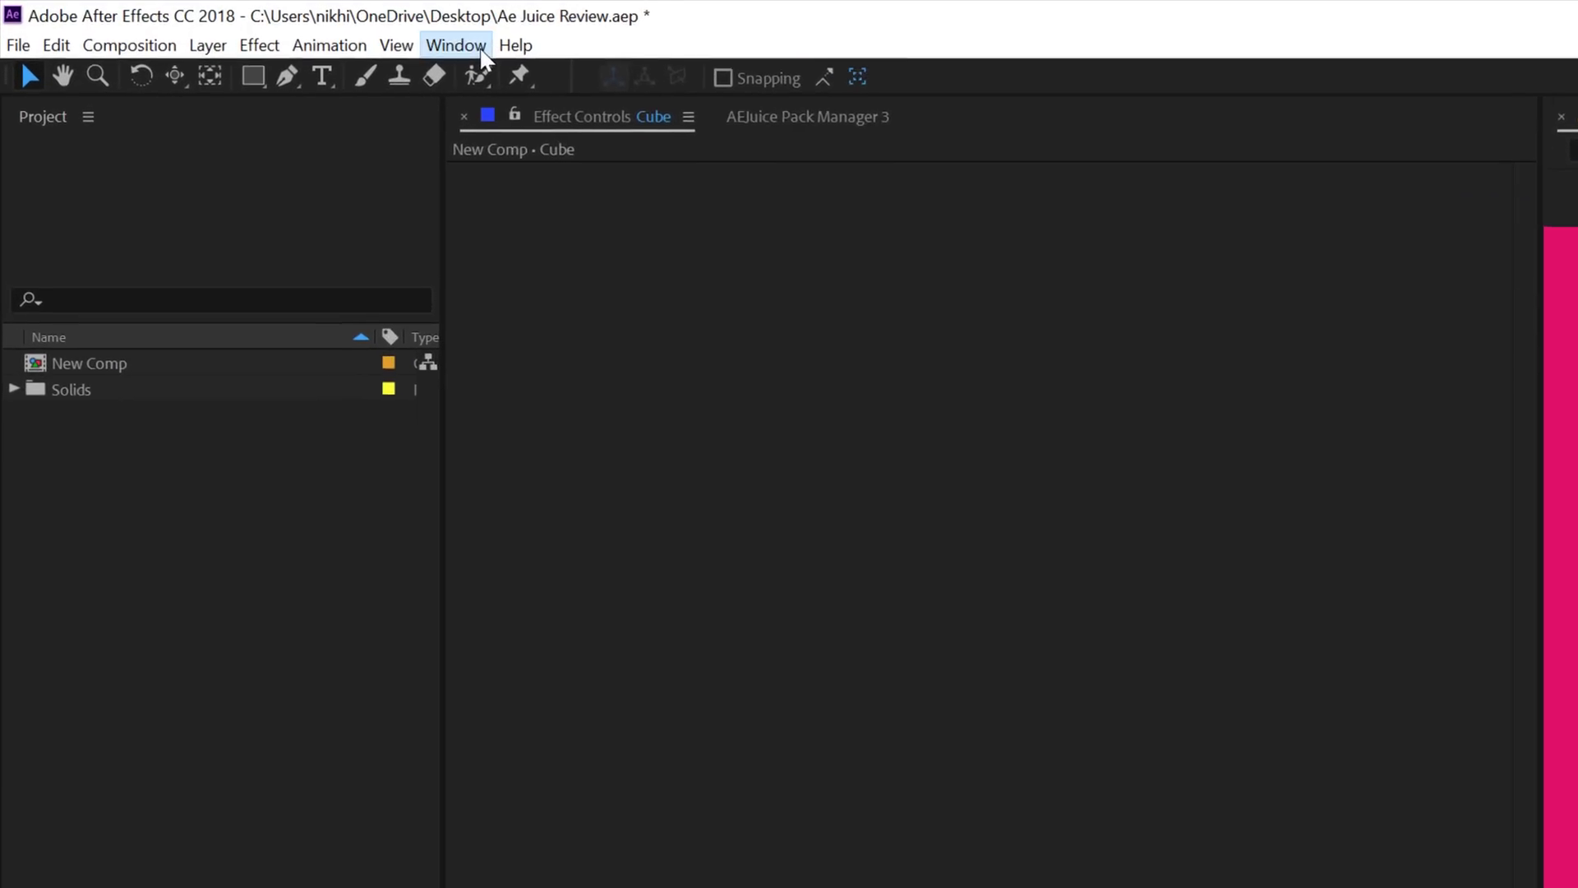
{"action": "left_click", "coordinate": [205, 21]}
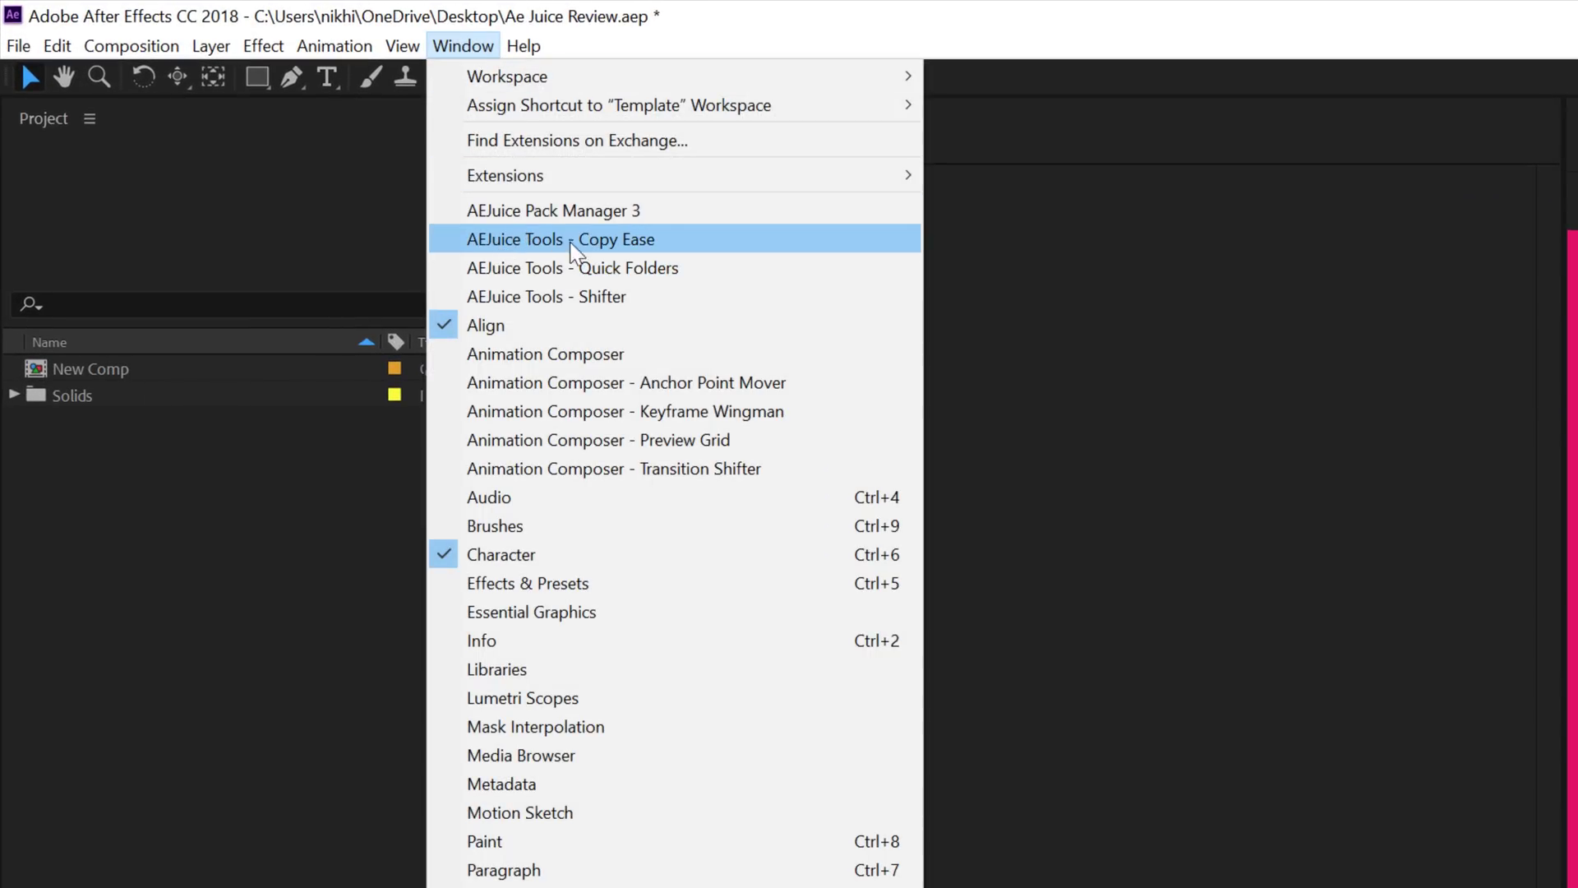
Open the AEJuice Tools - Copy Ease panel from the Window menu.
{"action": "left_click", "coordinate": [630, 240]}
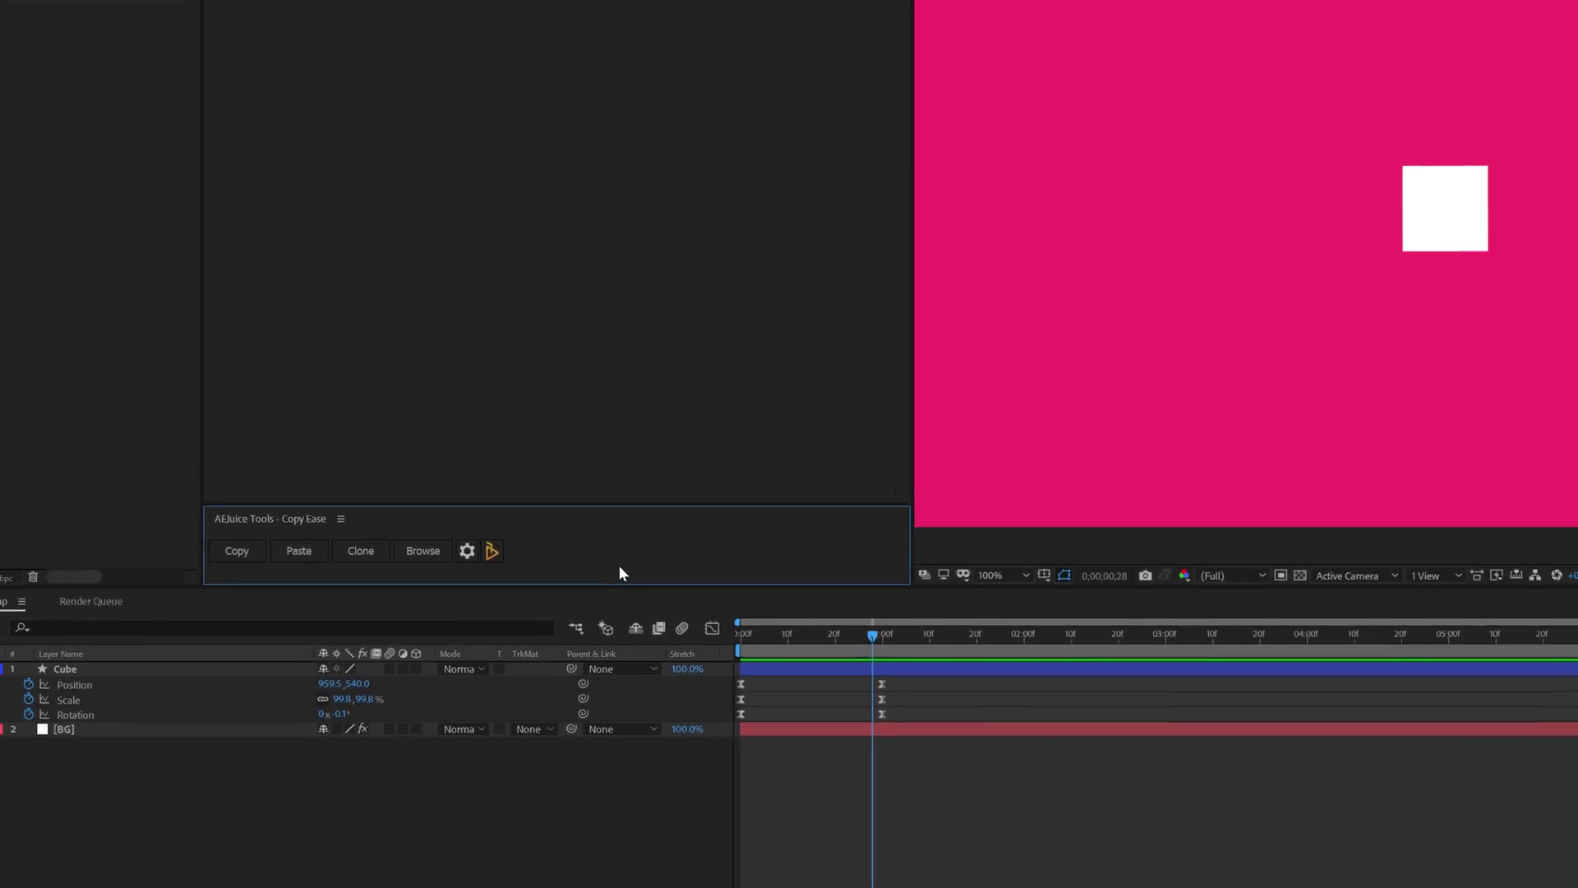
Rewind to the start and preview the cube animation.
{"action": "left_click", "coordinate": [760, 645]}
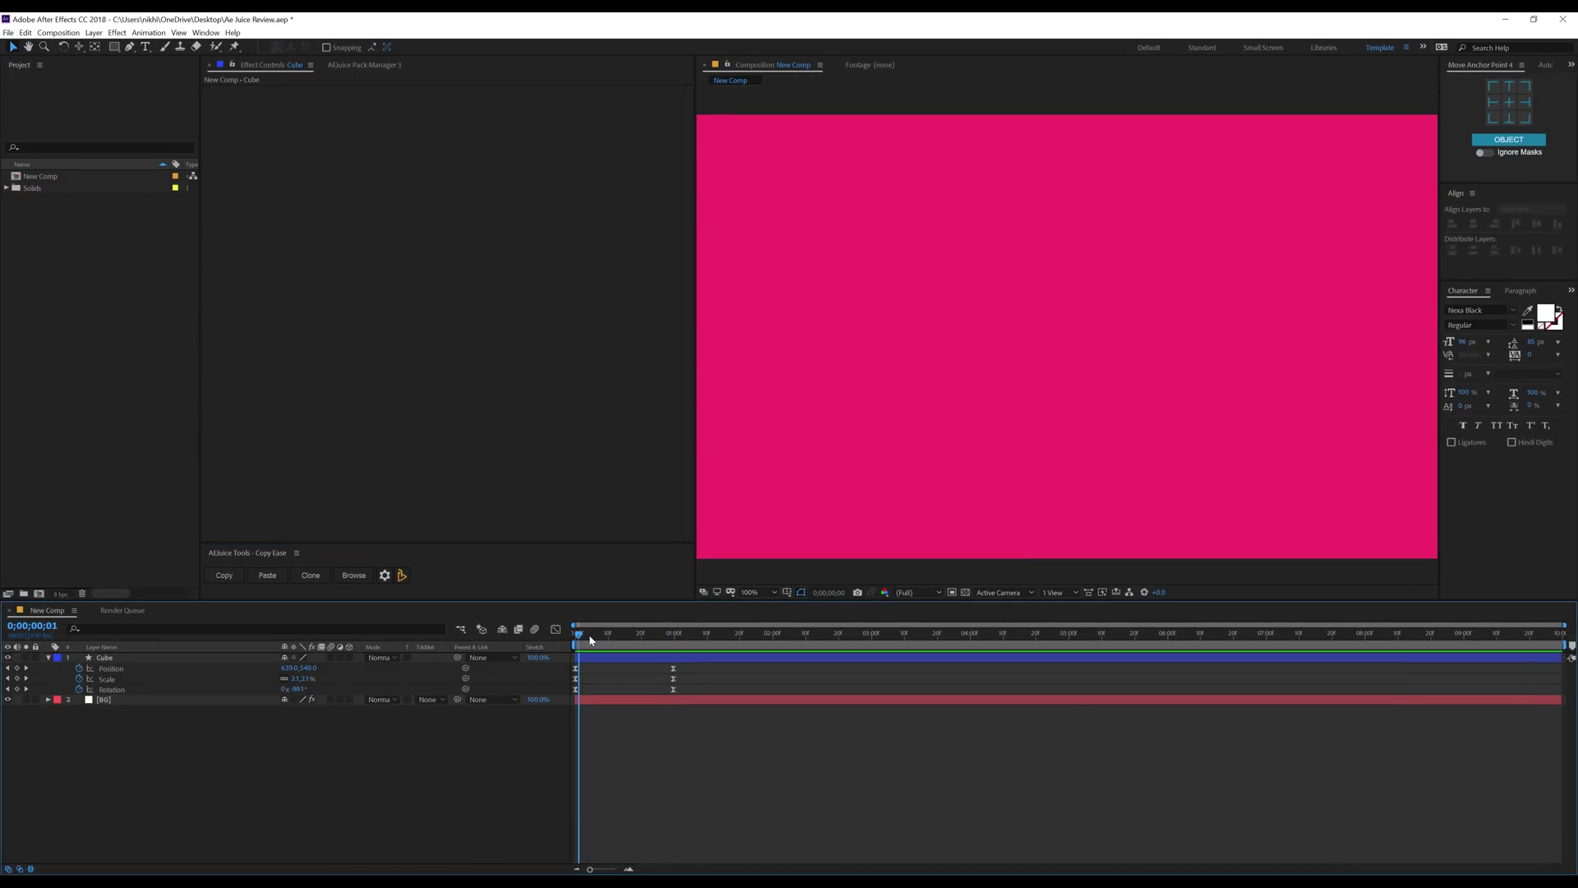
{"action": "key", "text": "space"}
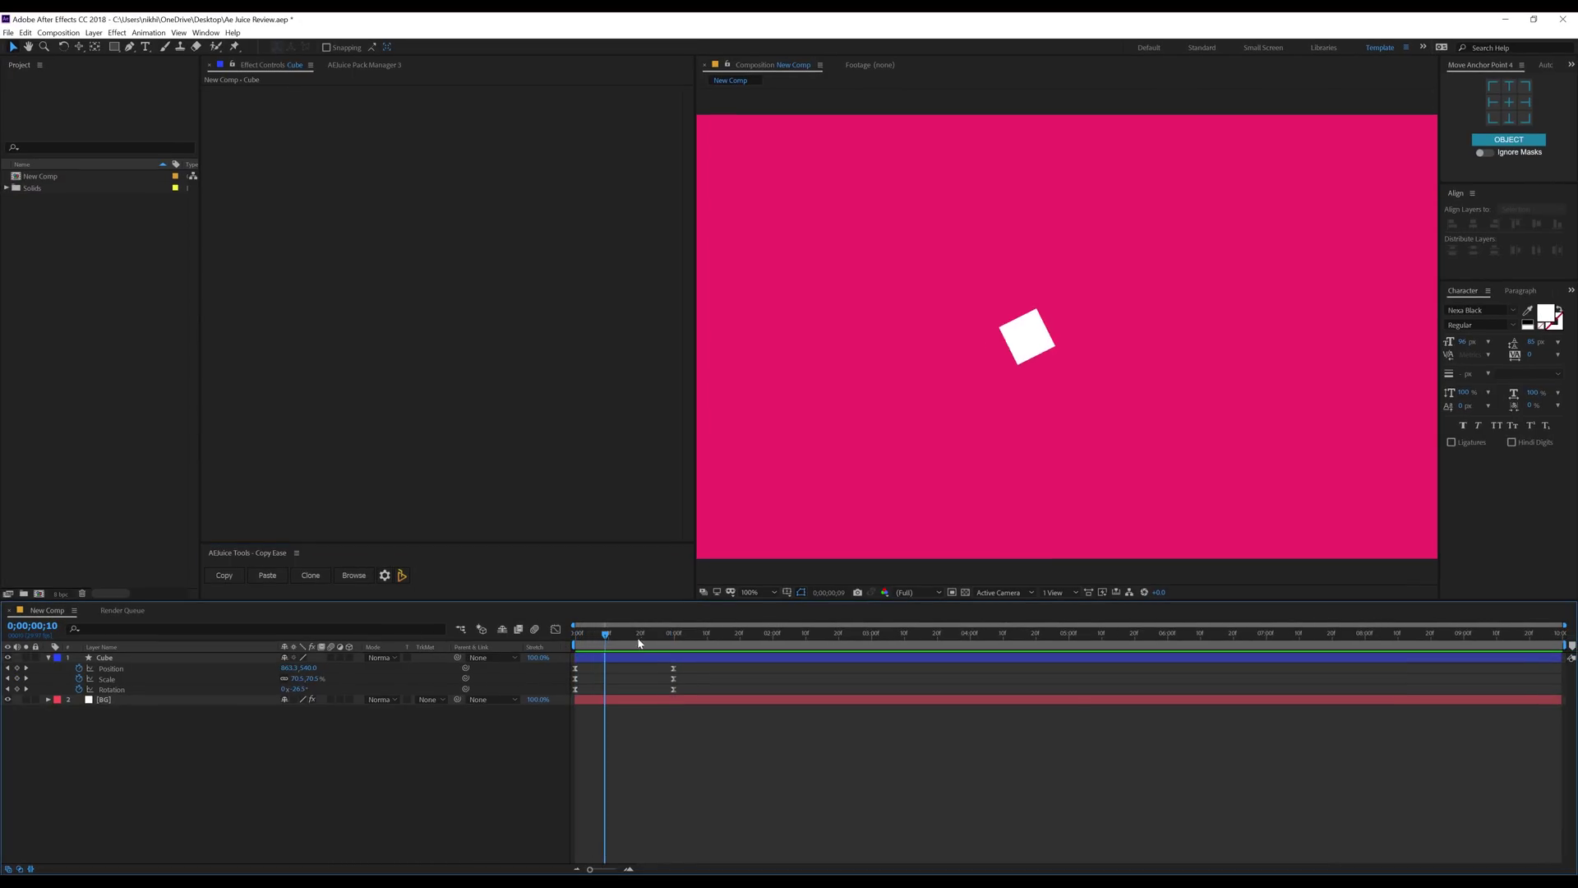
{"action": "key", "text": "space"}
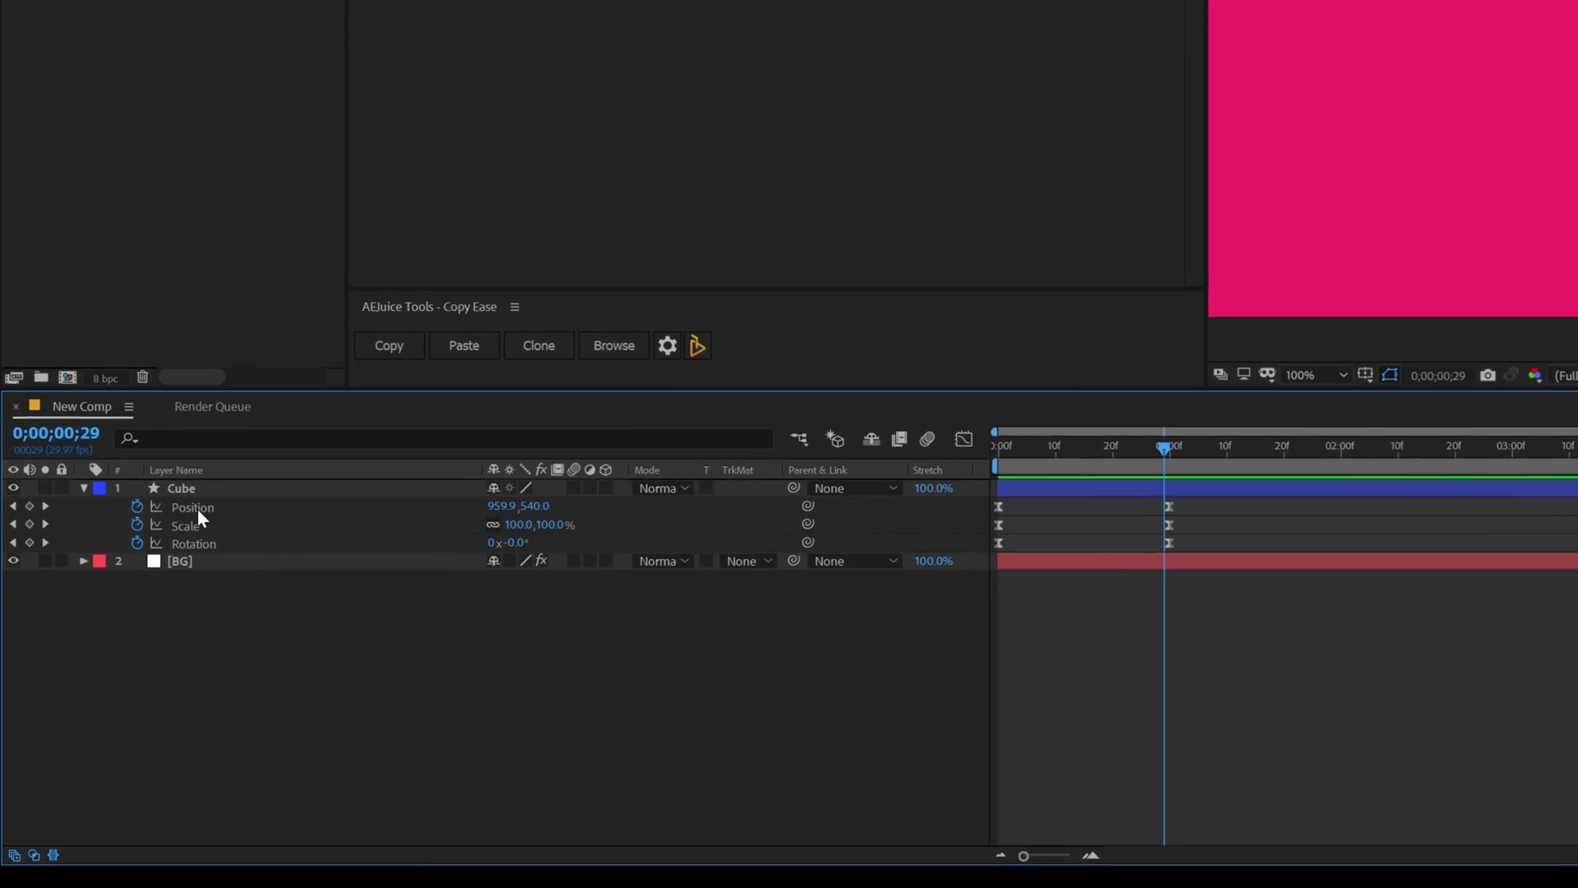
Select the Position, Scale and Rotation keyframes and show their speed curves in the Graph Editor.
{"action": "left_click", "coordinate": [153, 593]}
{"action": "left_click", "coordinate": [146, 606]}
{"action": "left_click", "coordinate": [147, 618]}
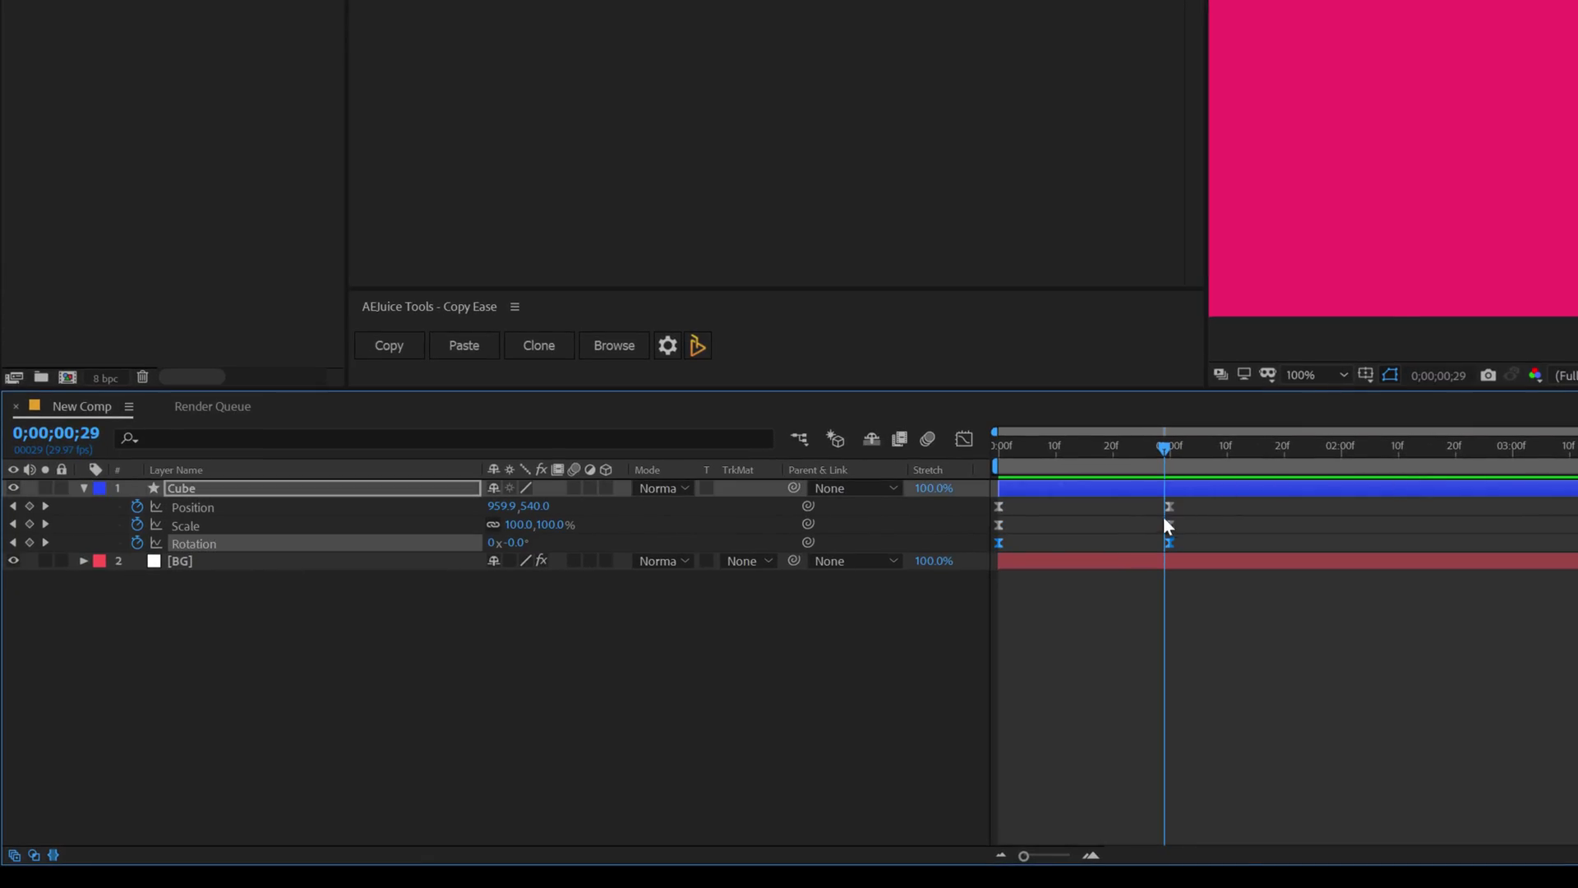
{"action": "left_click_drag", "start_coordinate": [1186, 503], "coordinate": [977, 553]}
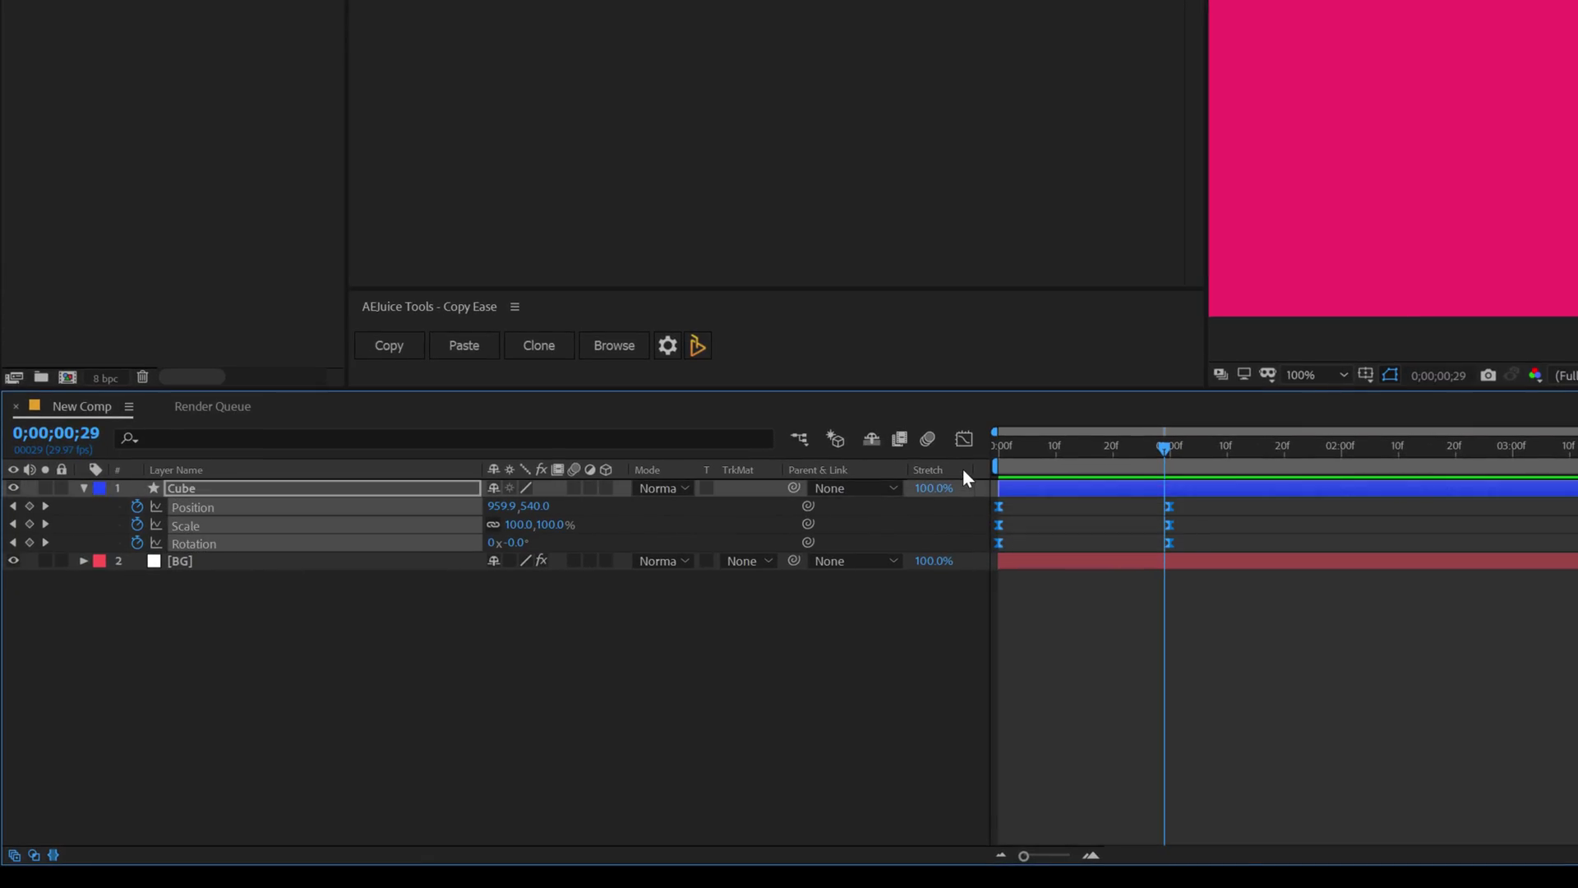
{"action": "left_click", "coordinate": [963, 439]}
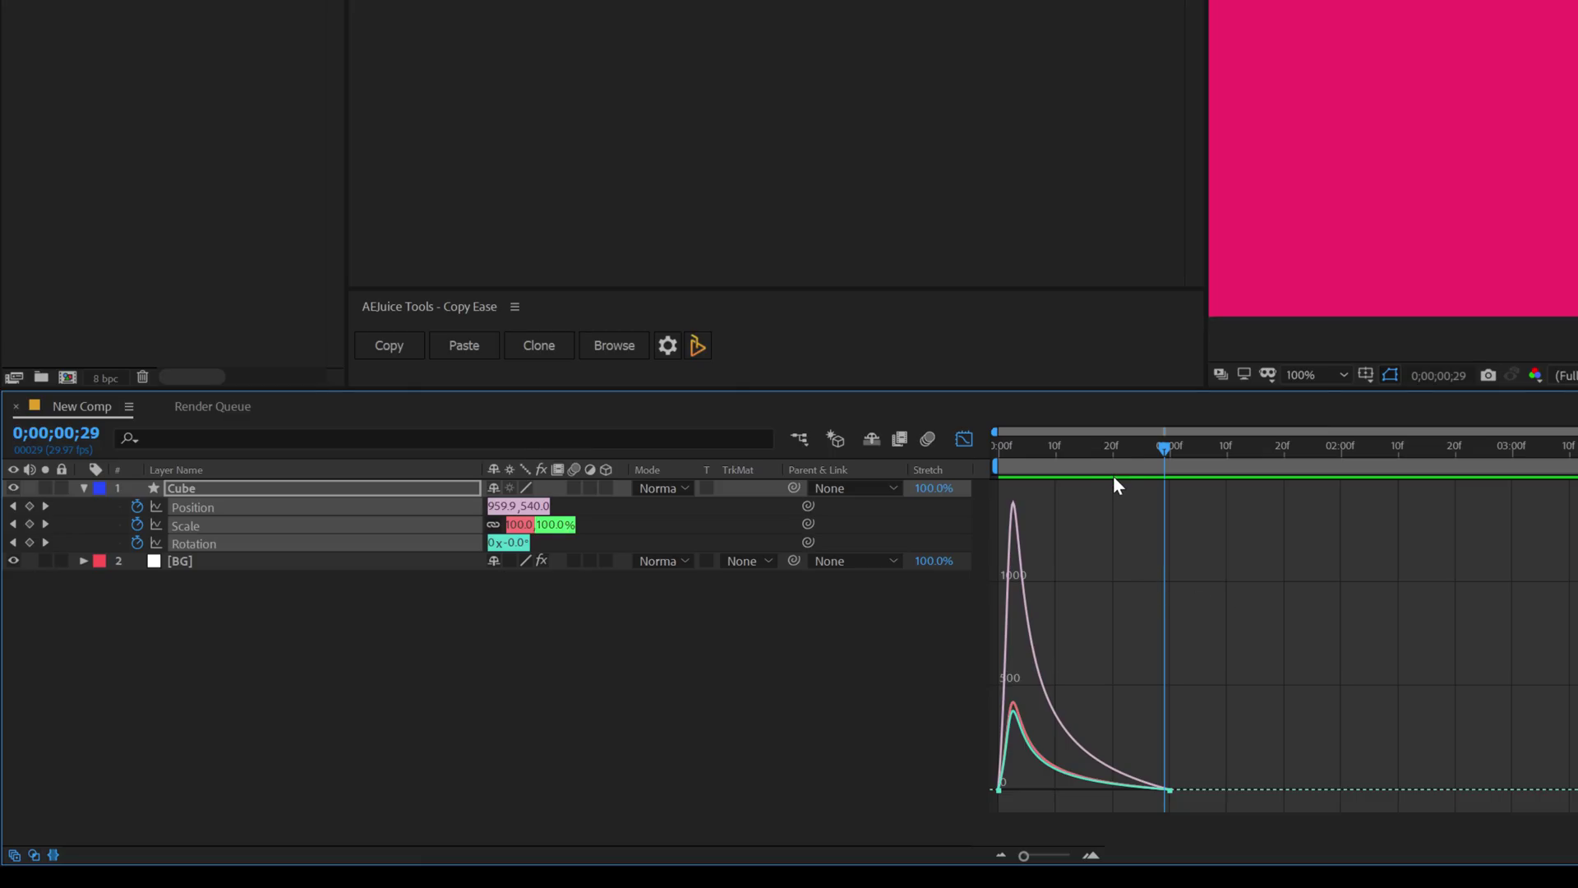
{"action": "right_click", "coordinate": [1121, 536]}
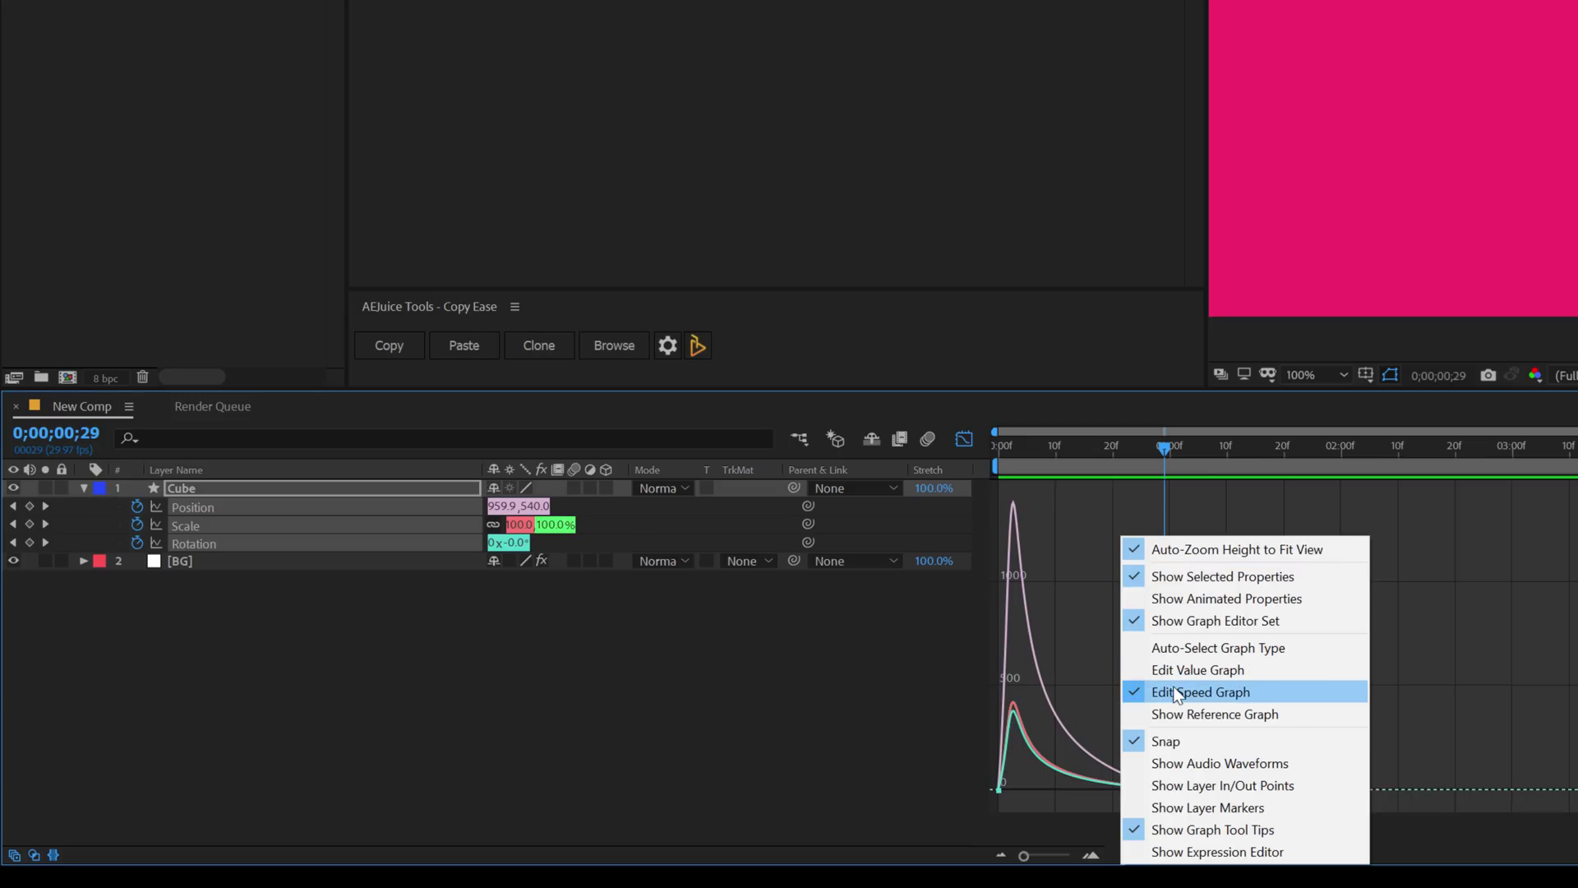
{"action": "left_click", "coordinate": [1500, 635]}
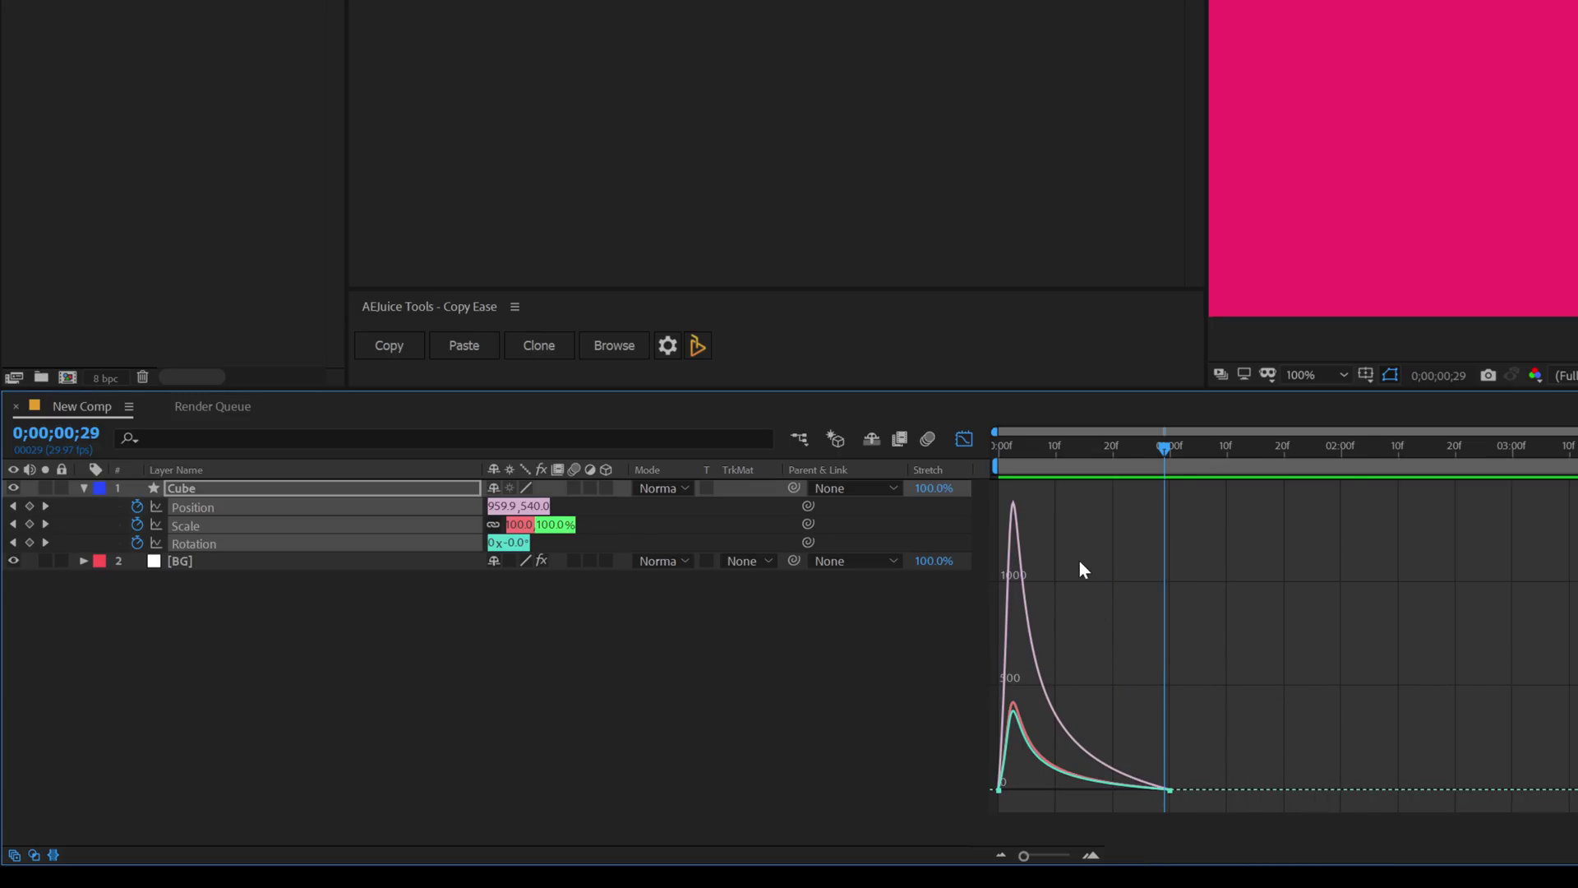
Add Scale and Rotation keyframes for the Cube at 0;00;01;20.
{"action": "left_click", "coordinate": [1226, 448]}
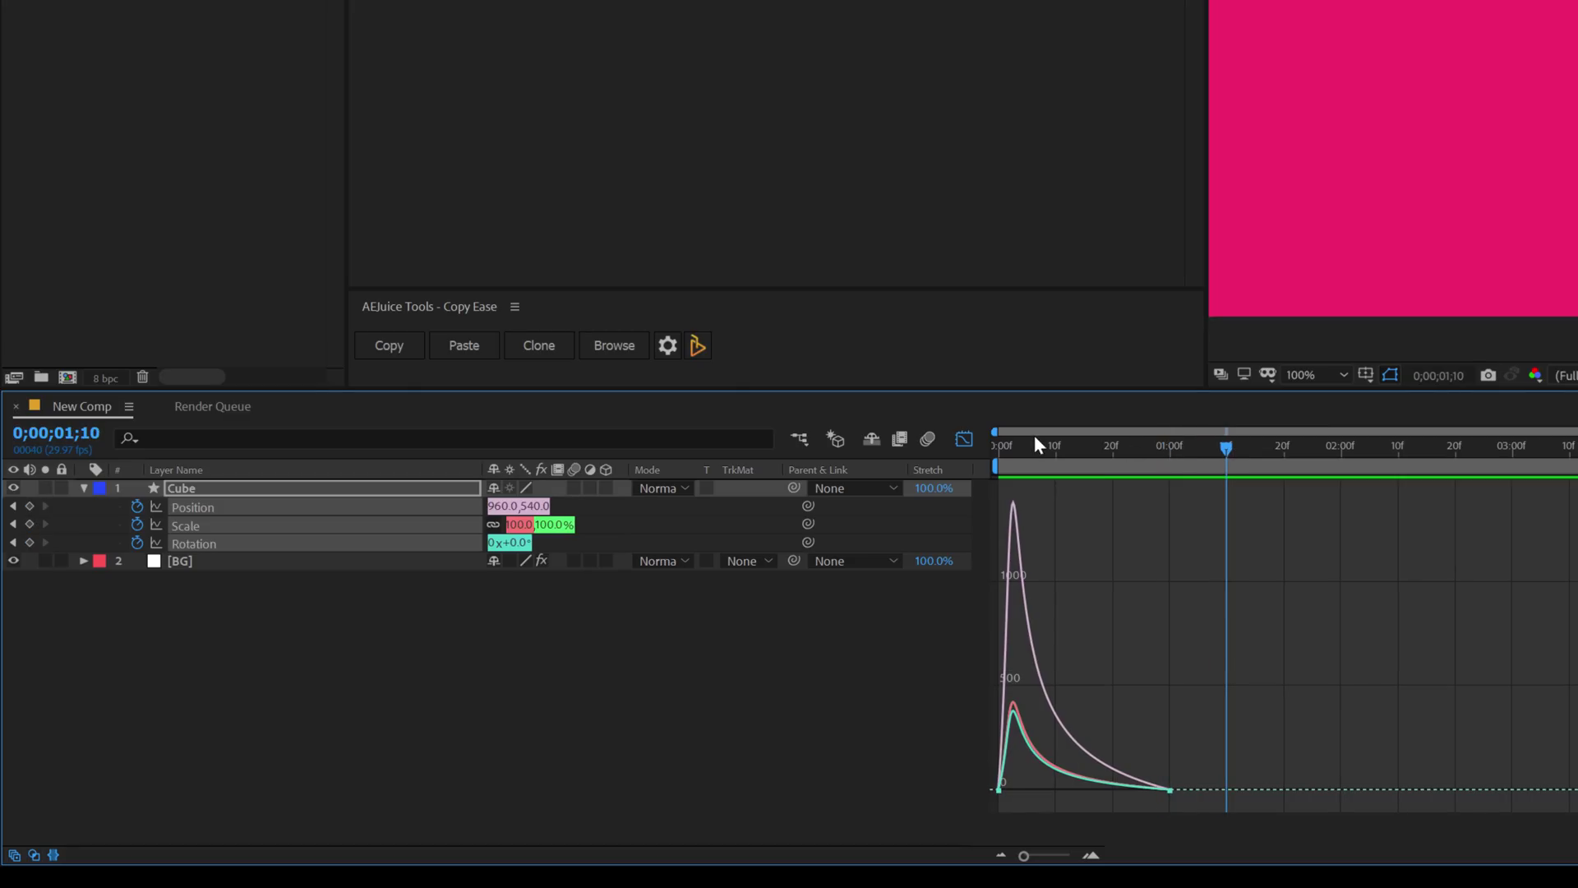
{"action": "left_click", "coordinate": [964, 437]}
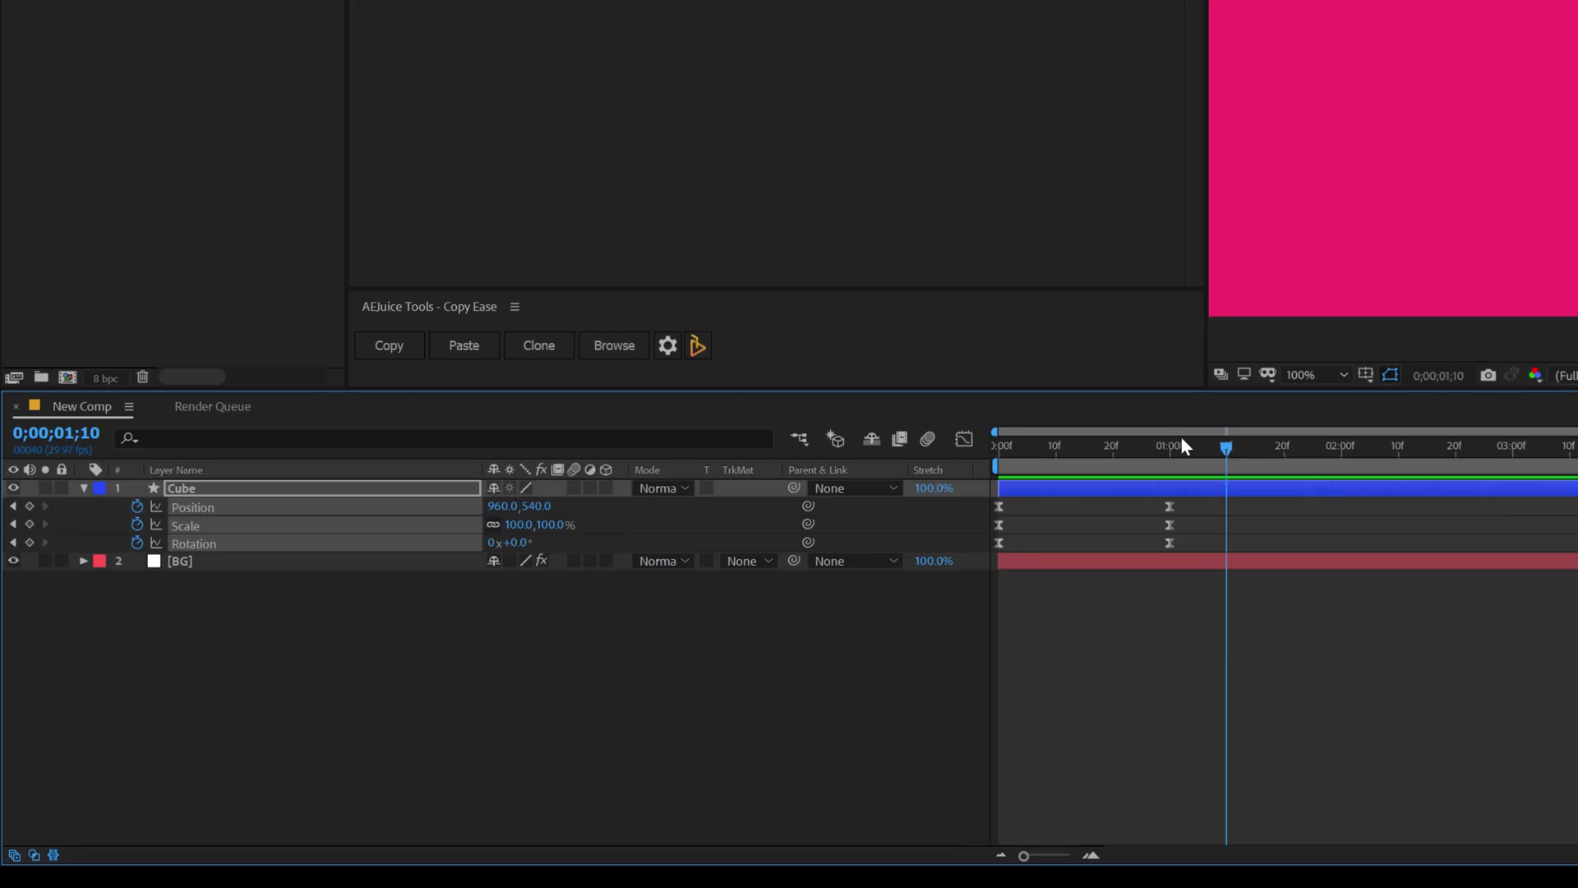
{"action": "left_click", "coordinate": [1196, 574]}
{"action": "left_click_drag", "start_coordinate": [1224, 446], "coordinate": [1280, 452]}
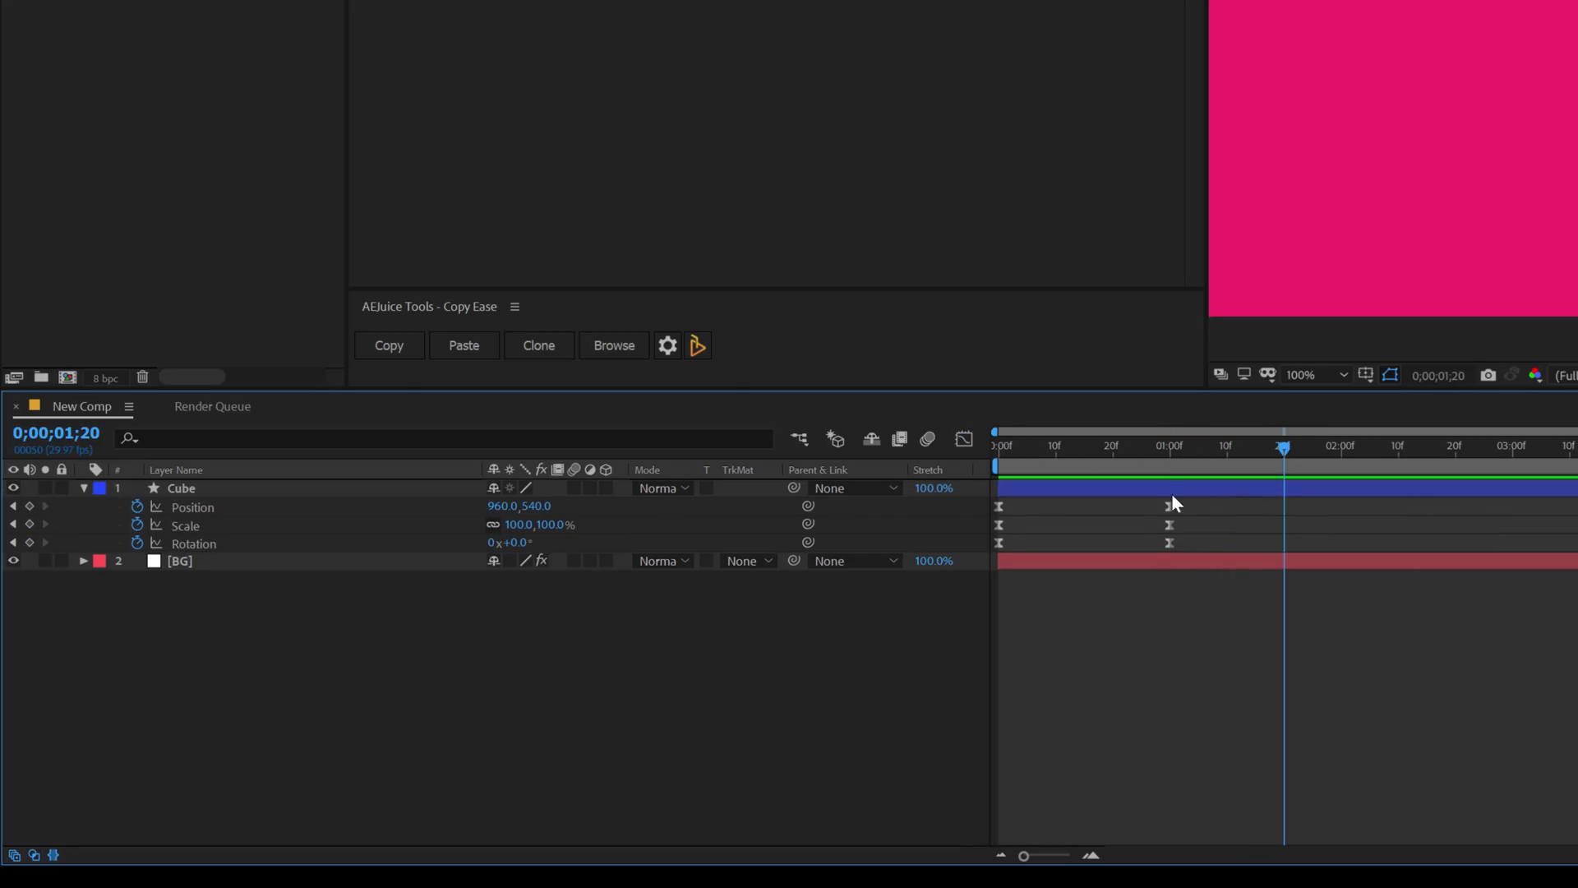
{"action": "left_click", "coordinate": [29, 524]}
{"action": "left_click", "coordinate": [29, 542]}
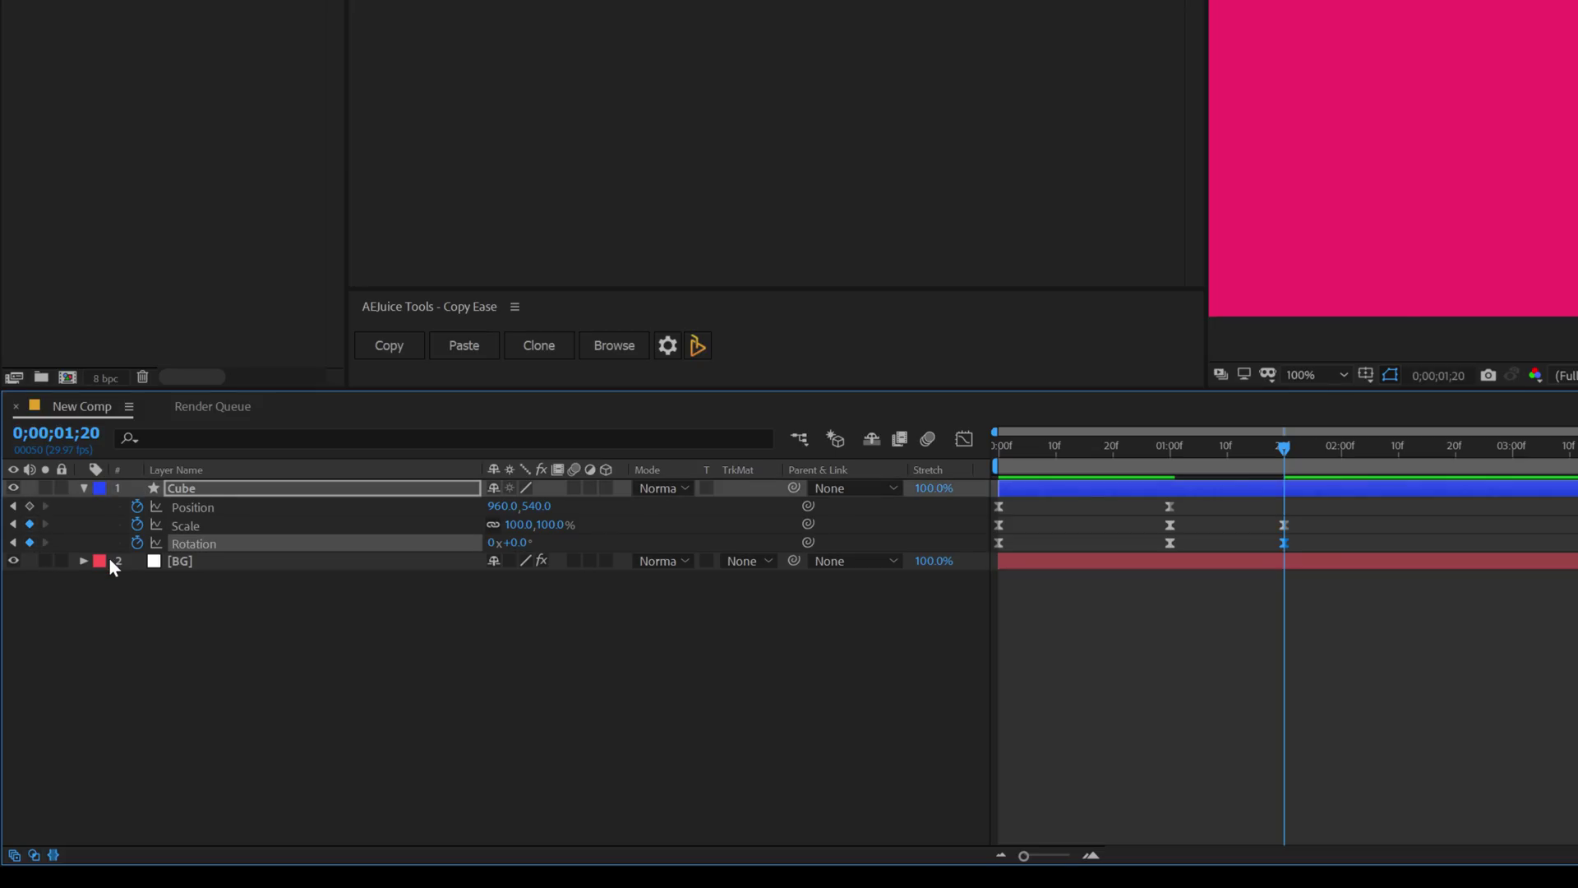
At 0;00;02;08, set the Cube's Scale to 0% and Rotation to -90°.
{"action": "left_click_drag", "start_coordinate": [1282, 444], "coordinate": [1389, 451]}
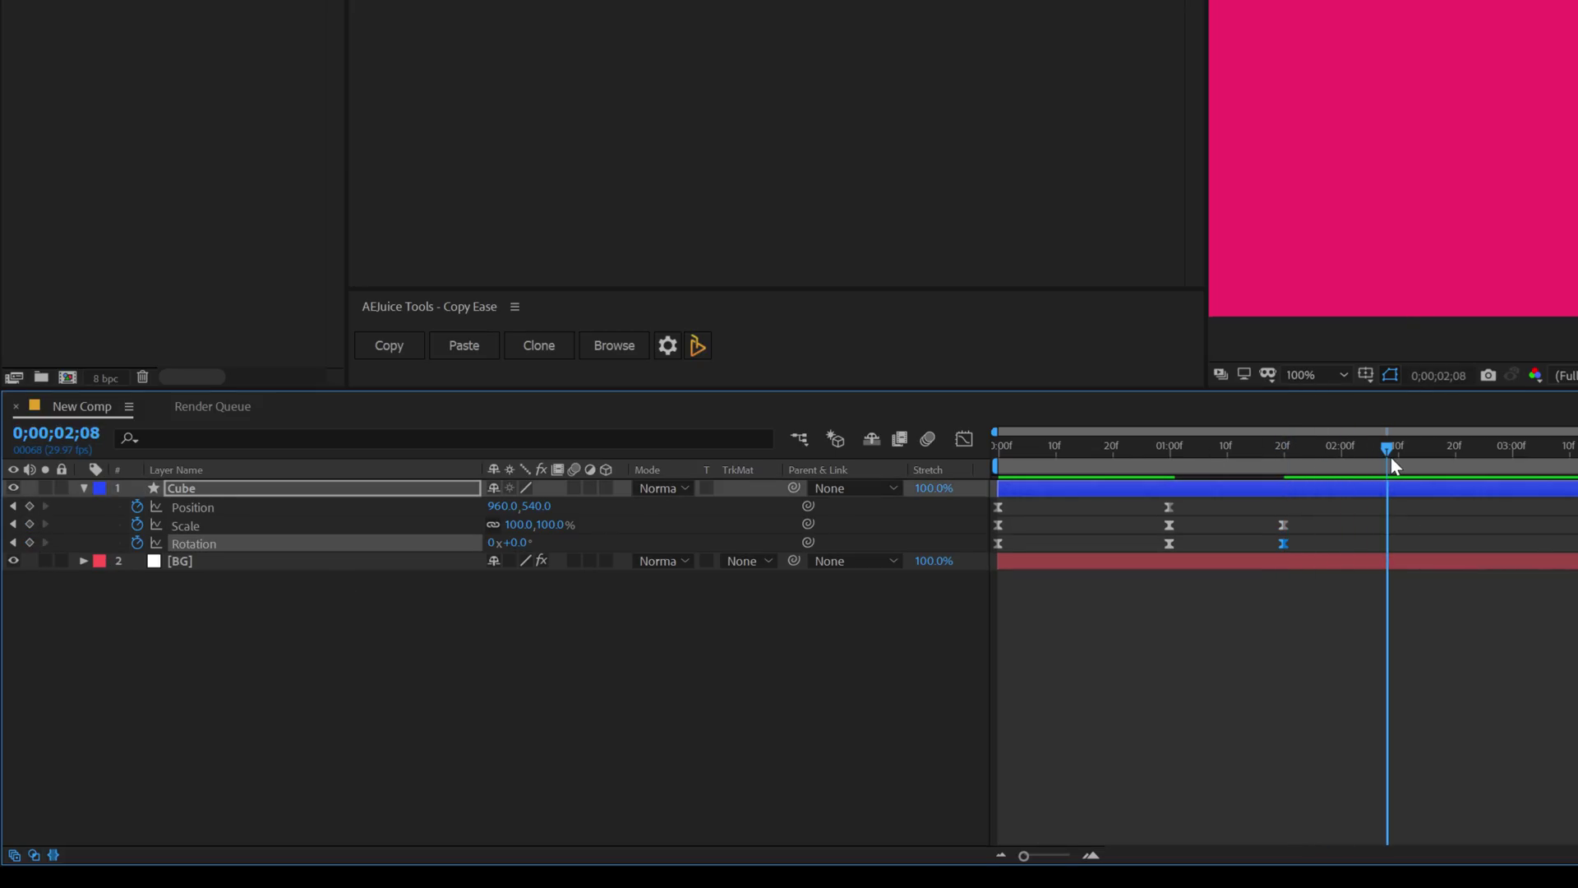
{"action": "left_click", "coordinate": [557, 528]}
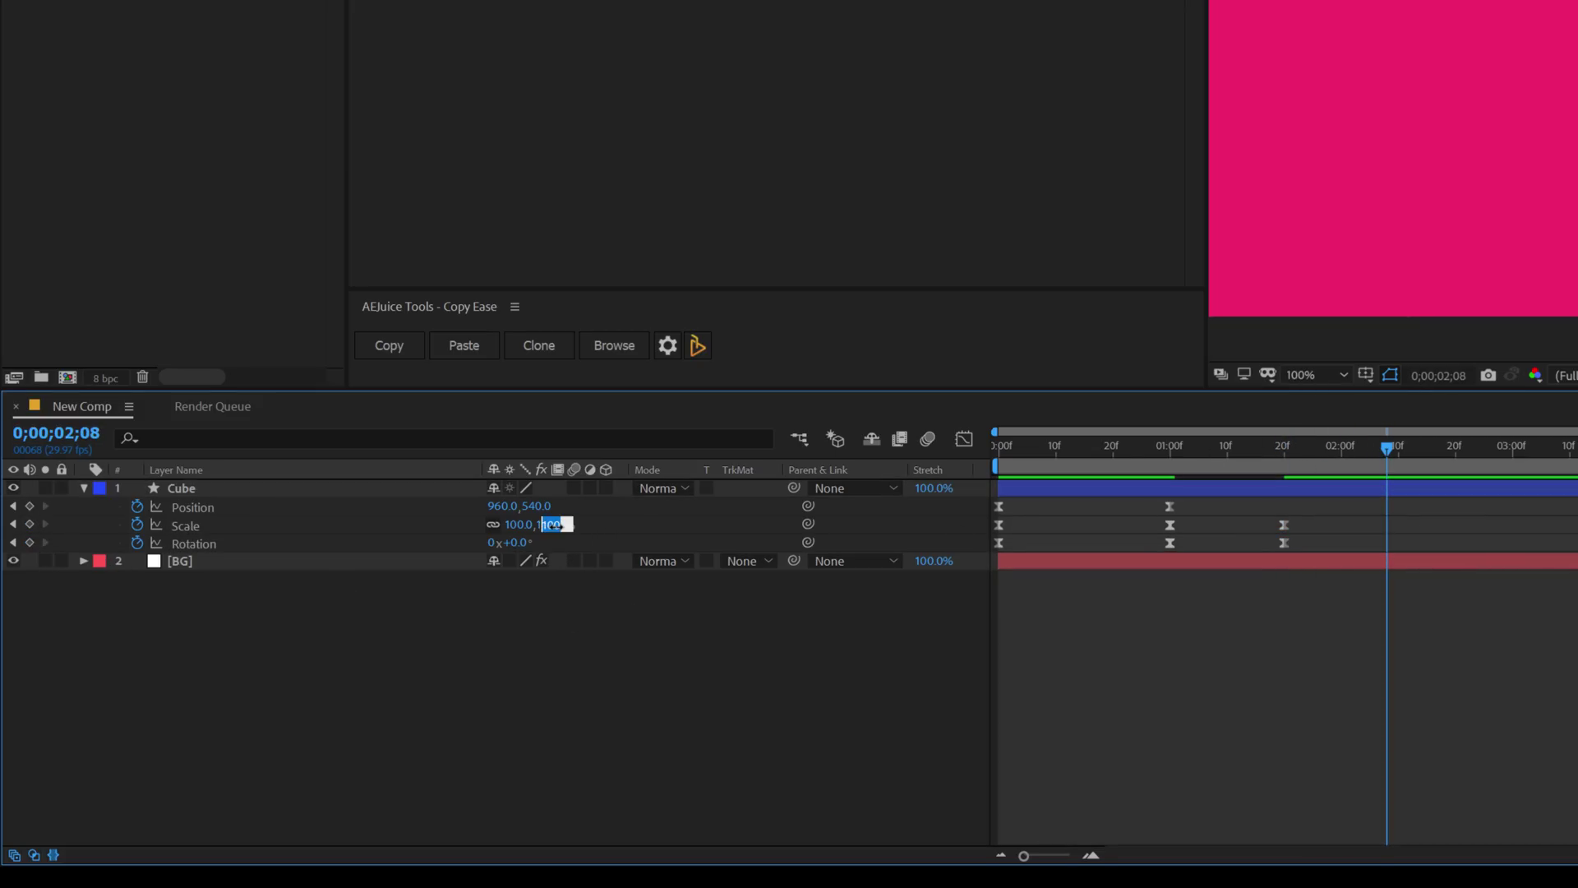
{"action": "type", "text": "0"}
{"action": "key", "text": "Return"}
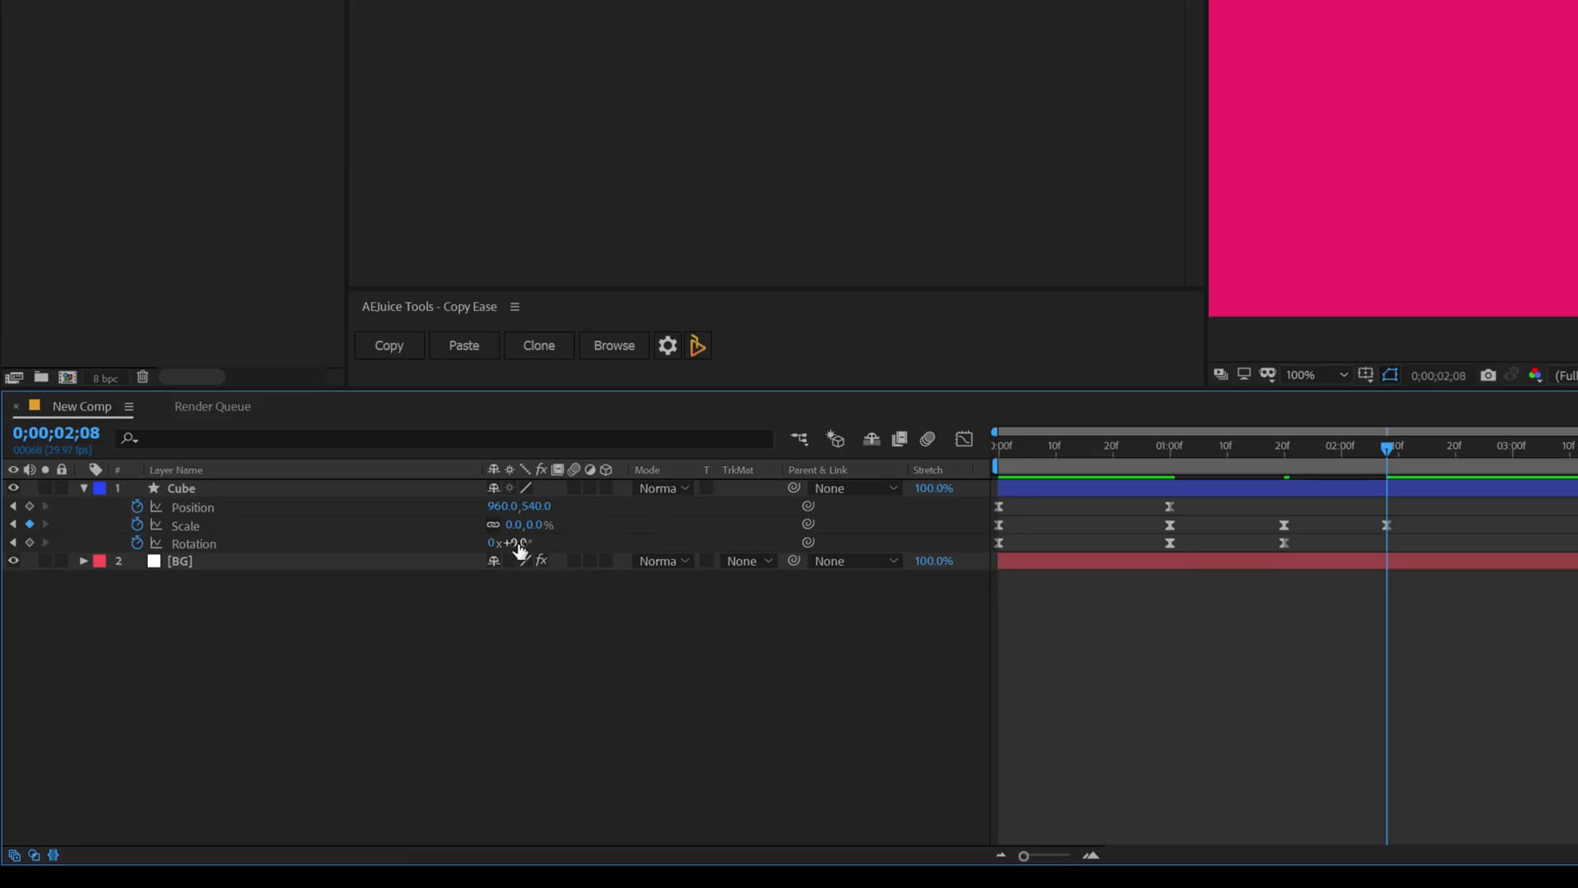
{"action": "left_click", "coordinate": [518, 543]}
{"action": "key", "text": "BackSpace"}
{"action": "type", "text": "-90"}
{"action": "key", "text": "Return"}
Select all the Cube's keyframes and show their speed curves.
{"action": "left_click", "coordinate": [1442, 493]}
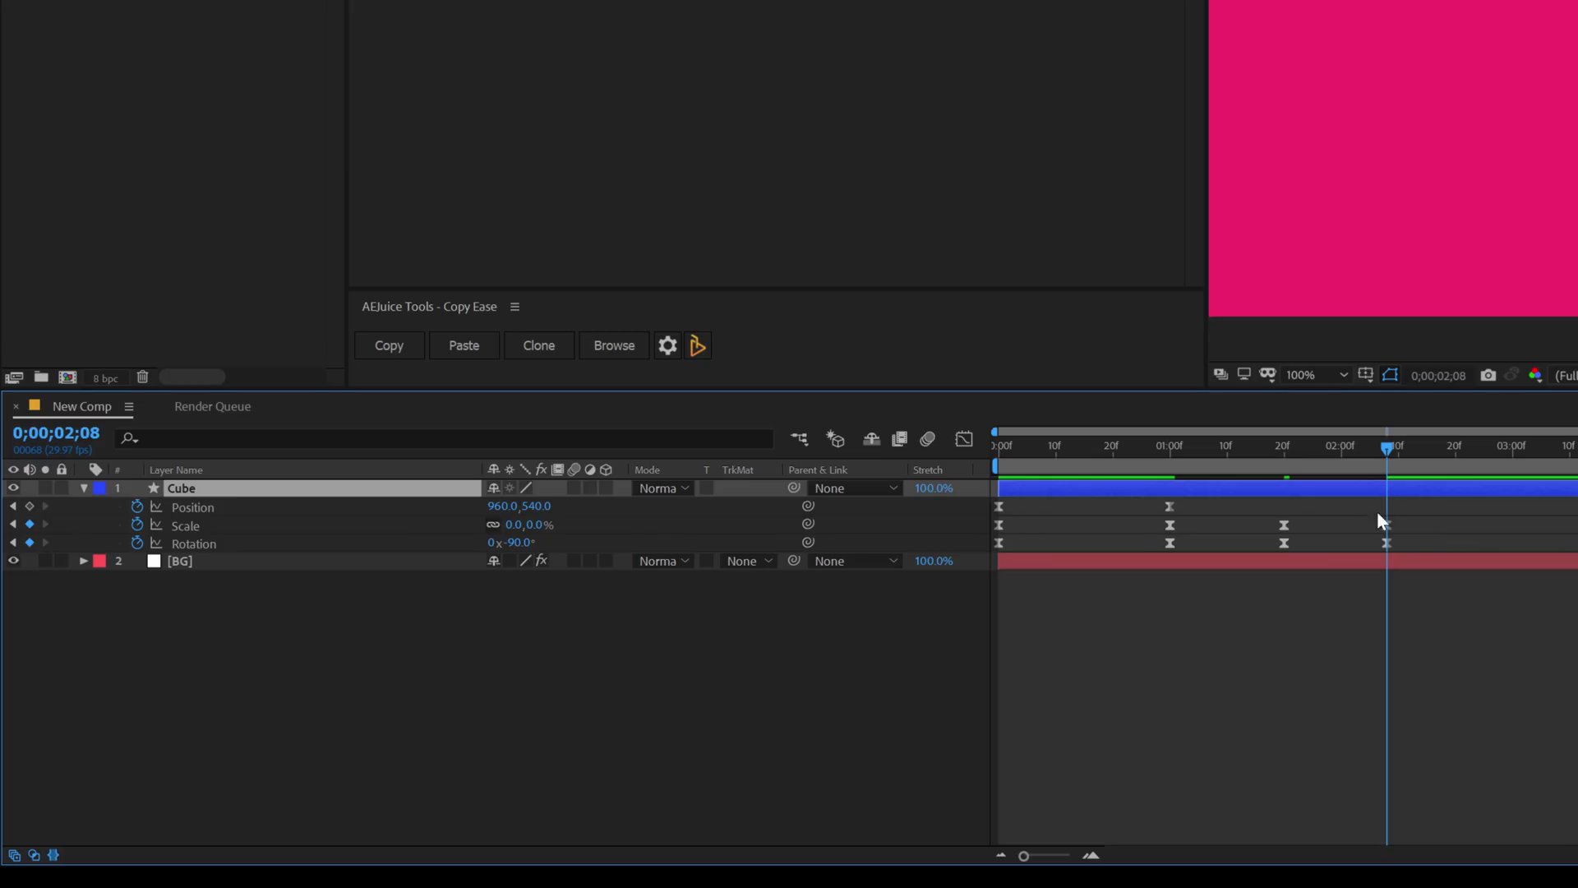
{"action": "left_click_drag", "start_coordinate": [1425, 501], "coordinate": [993, 575]}
{"action": "left_click", "coordinate": [964, 444]}
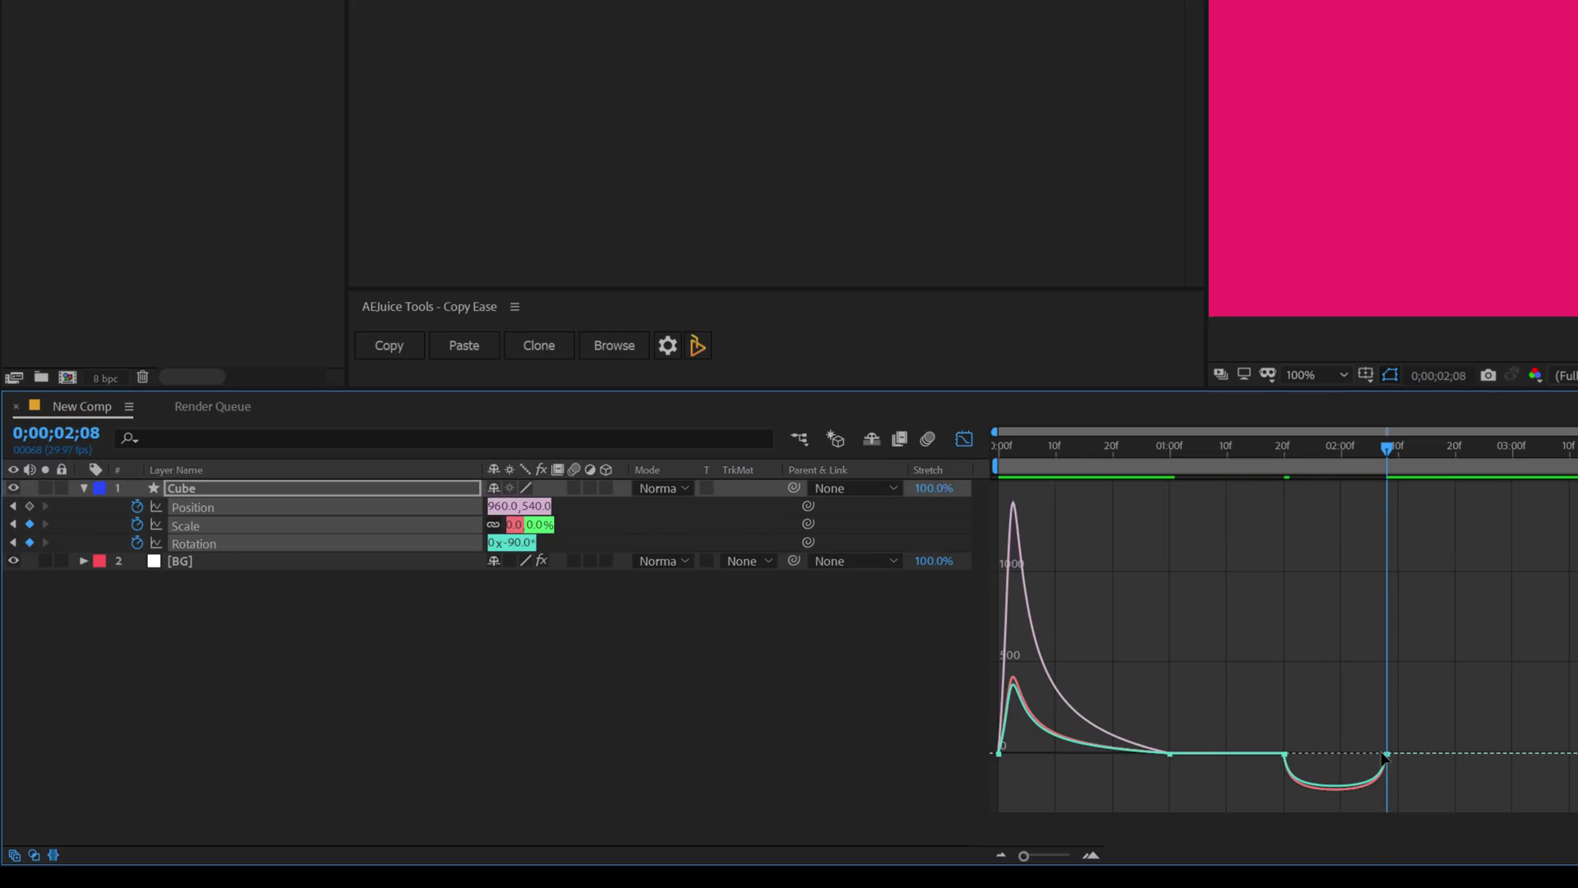
{"action": "left_click_drag", "start_coordinate": [1434, 721], "coordinate": [1349, 785]}
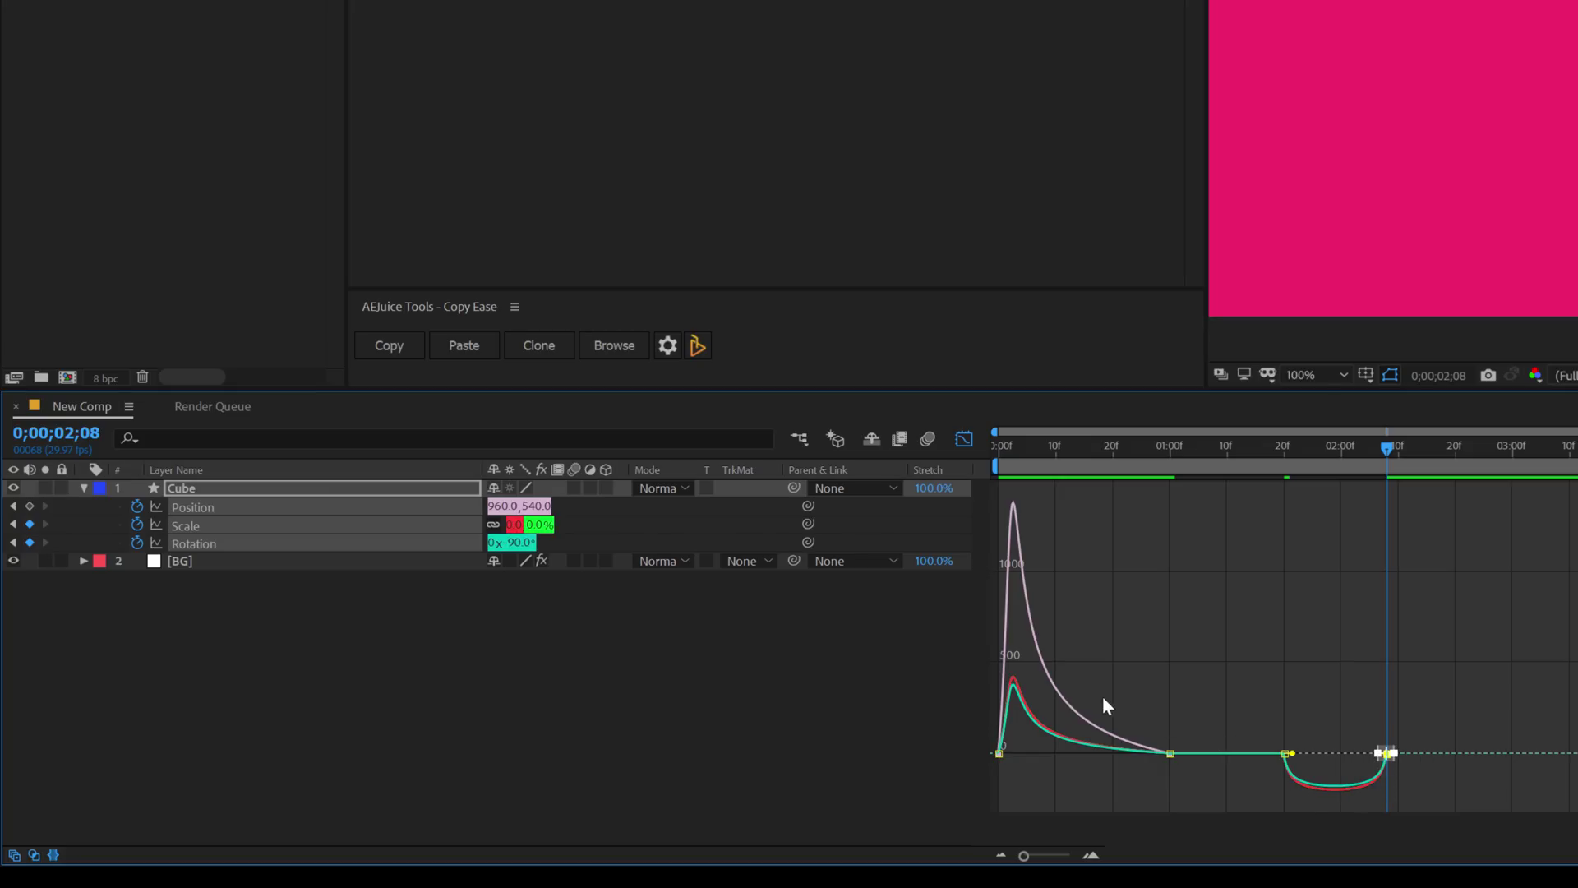
{"action": "left_click_drag", "start_coordinate": [1442, 688], "coordinate": [1337, 775]}
{"action": "scroll", "coordinate": [1336, 780], "scroll_direction": "up", "scroll_amount": 3}
{"action": "left_click_drag", "start_coordinate": [1420, 555], "coordinate": [1325, 539]}
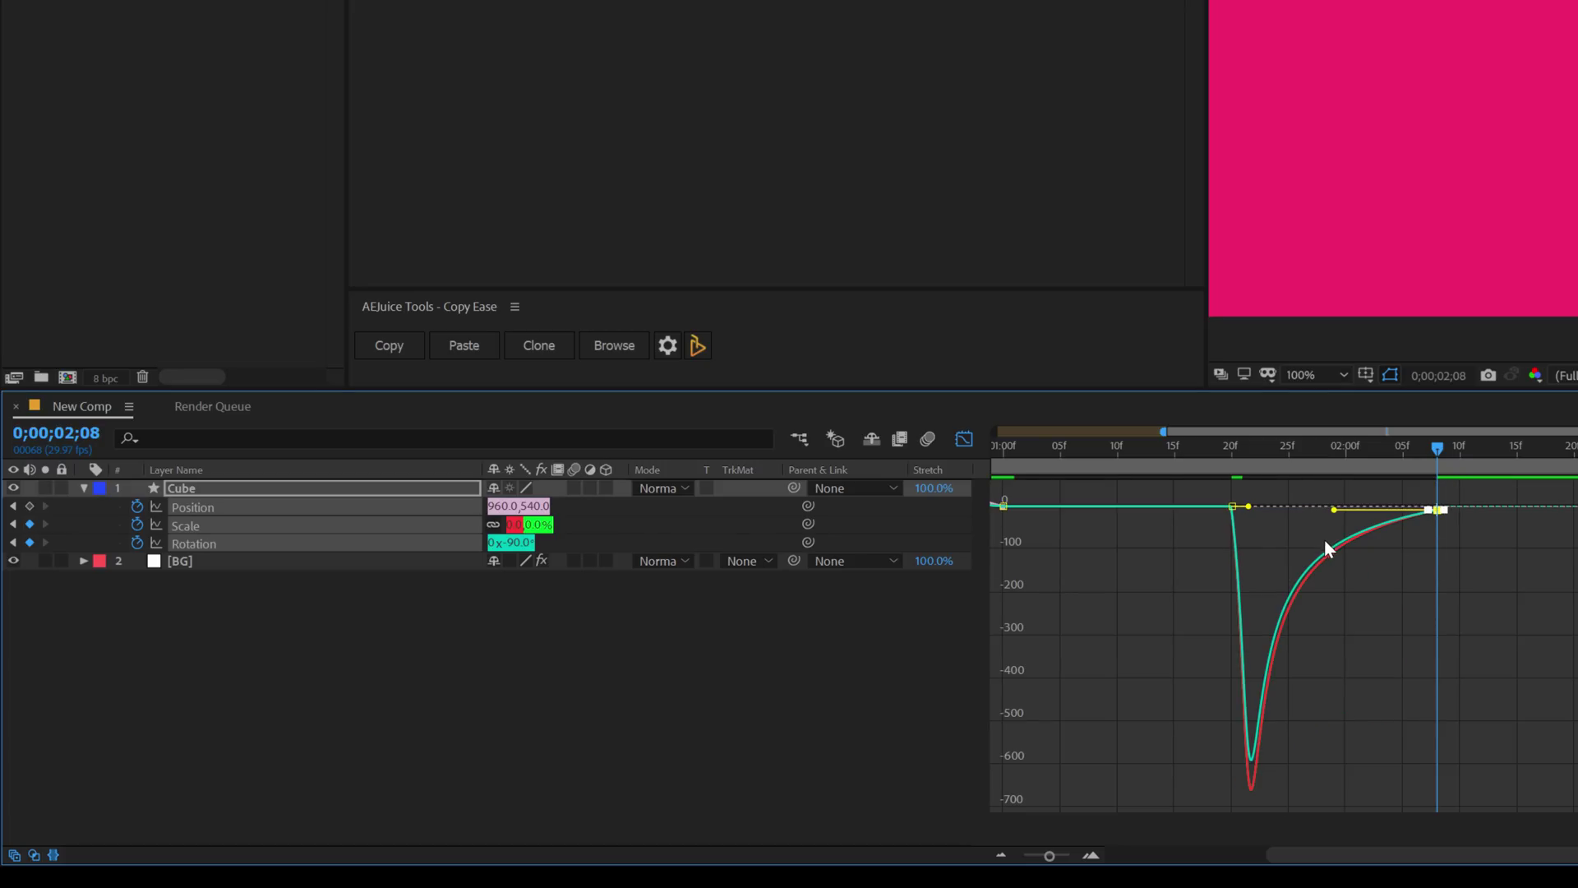
{"action": "scroll", "coordinate": [1218, 563], "scroll_direction": "down", "scroll_amount": 3}
{"action": "key", "text": "ctrl+z"}
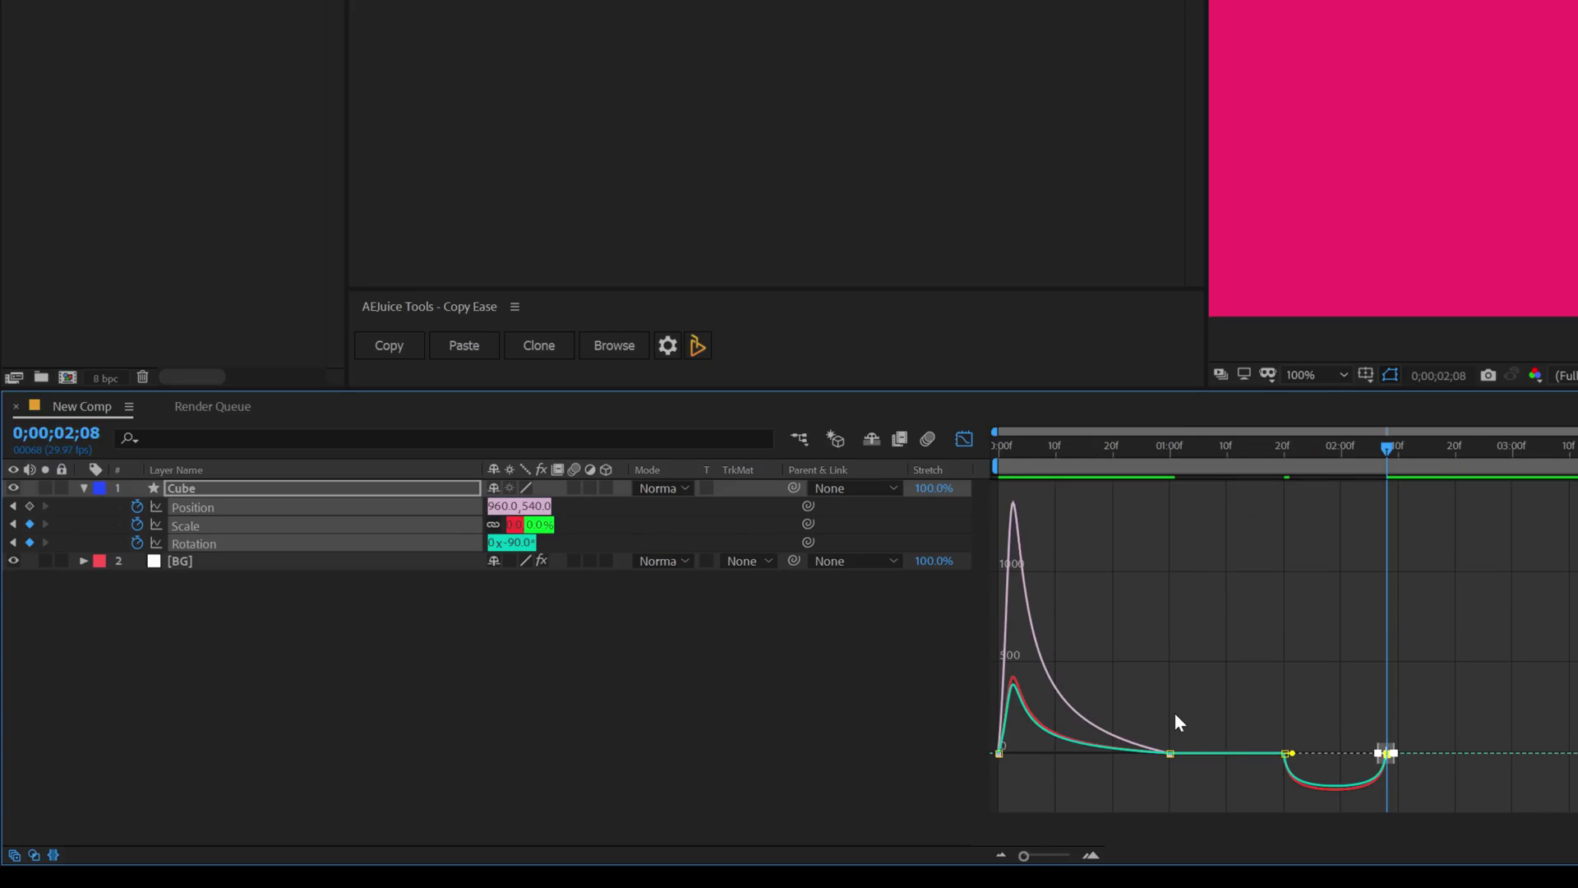
{"action": "left_click_drag", "start_coordinate": [1190, 713], "coordinate": [866, 793]}
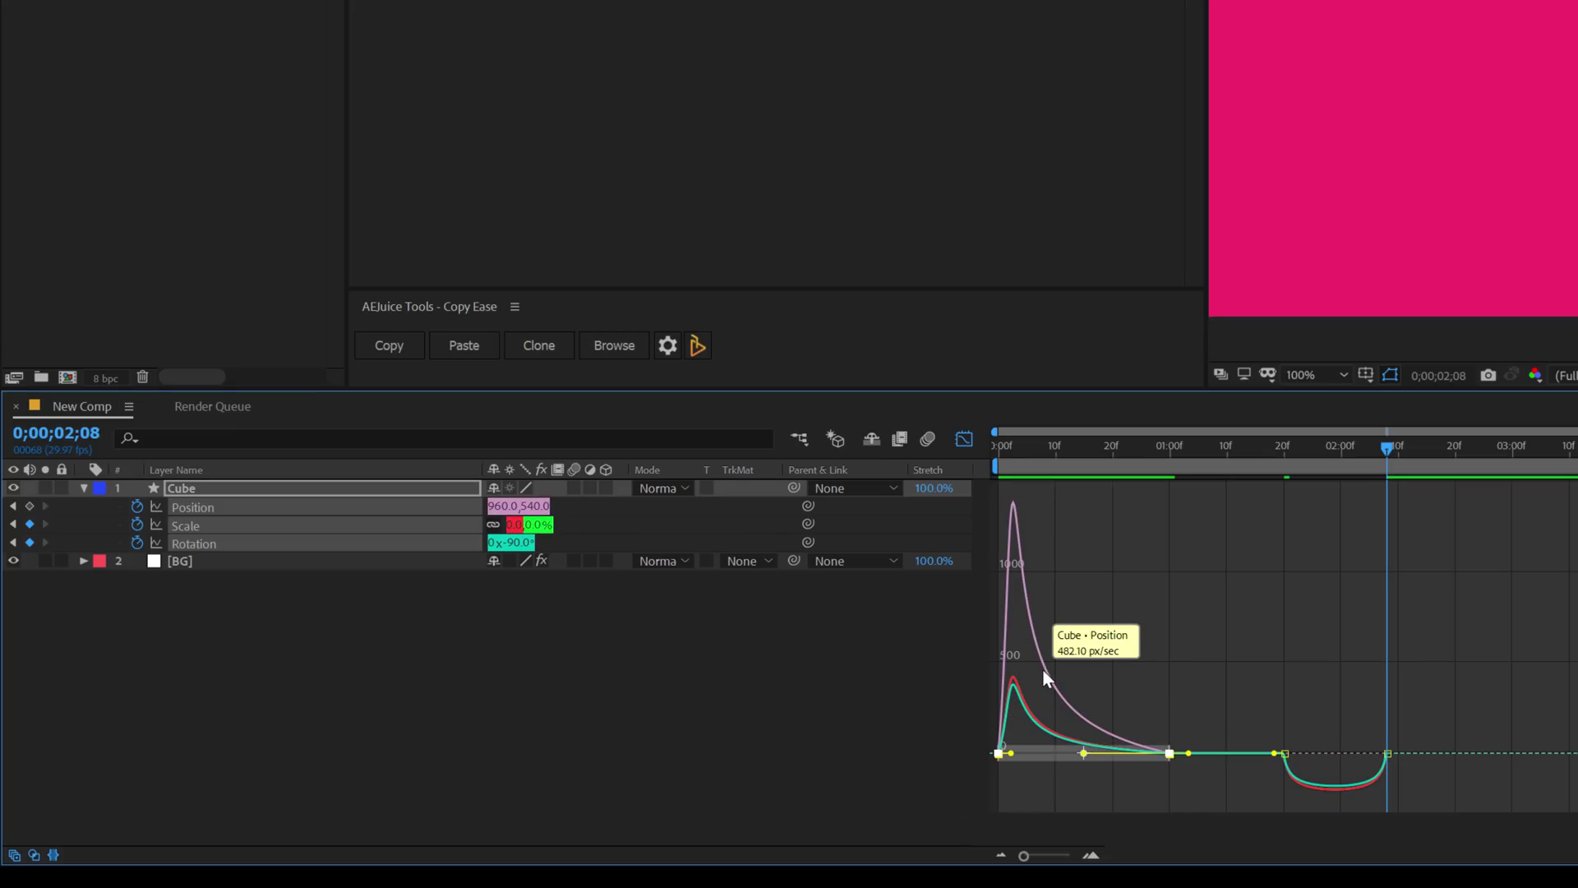
{"action": "left_click", "coordinate": [395, 347]}
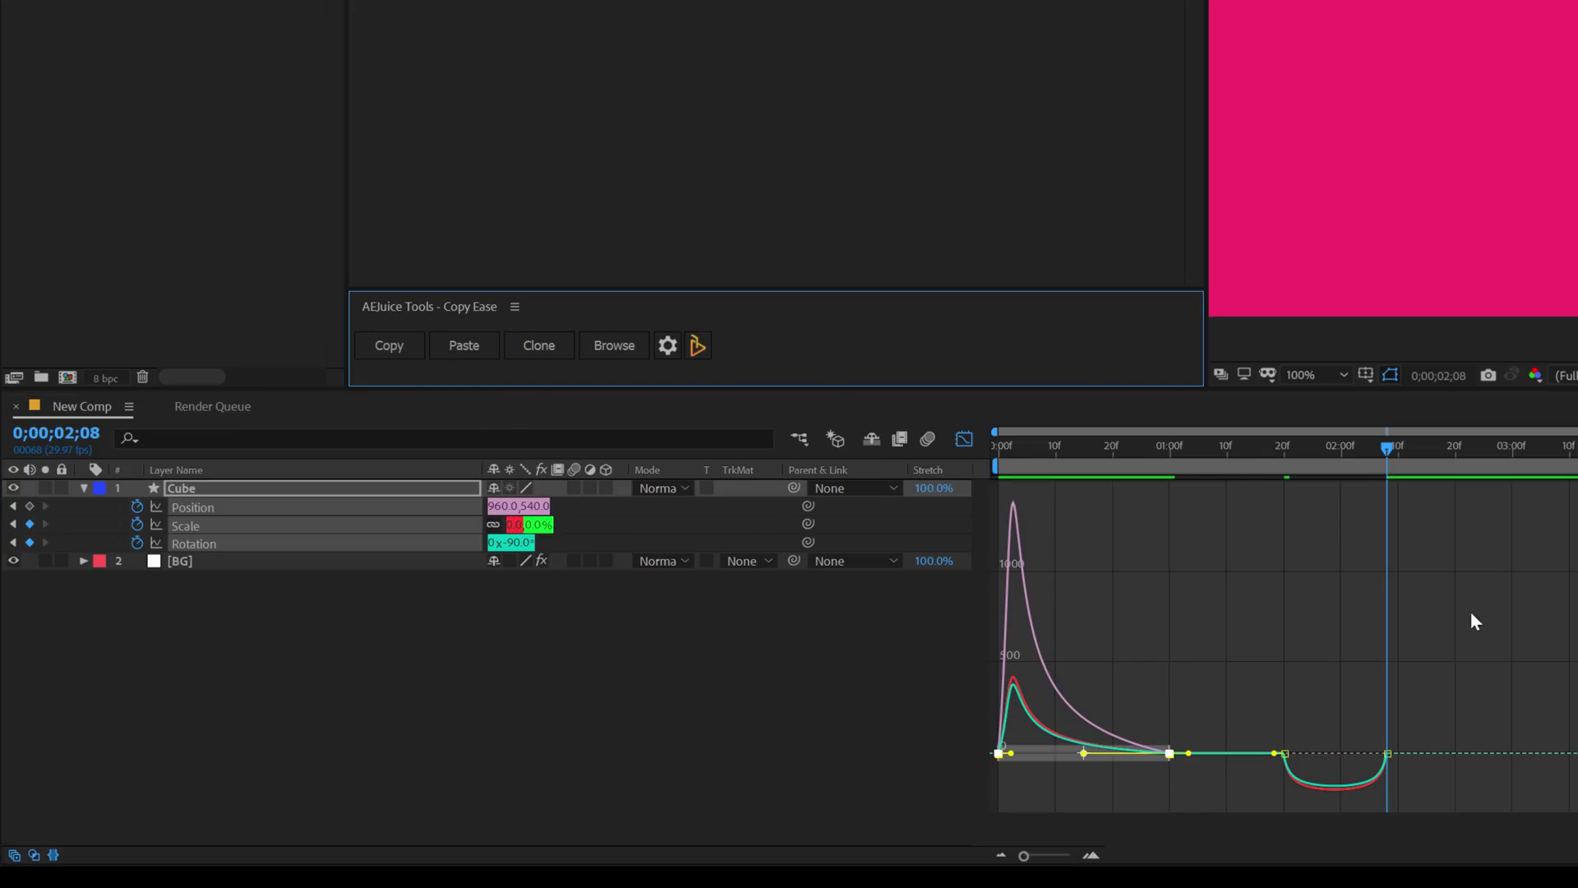
{"action": "left_click_drag", "start_coordinate": [1245, 740], "coordinate": [1471, 773]}
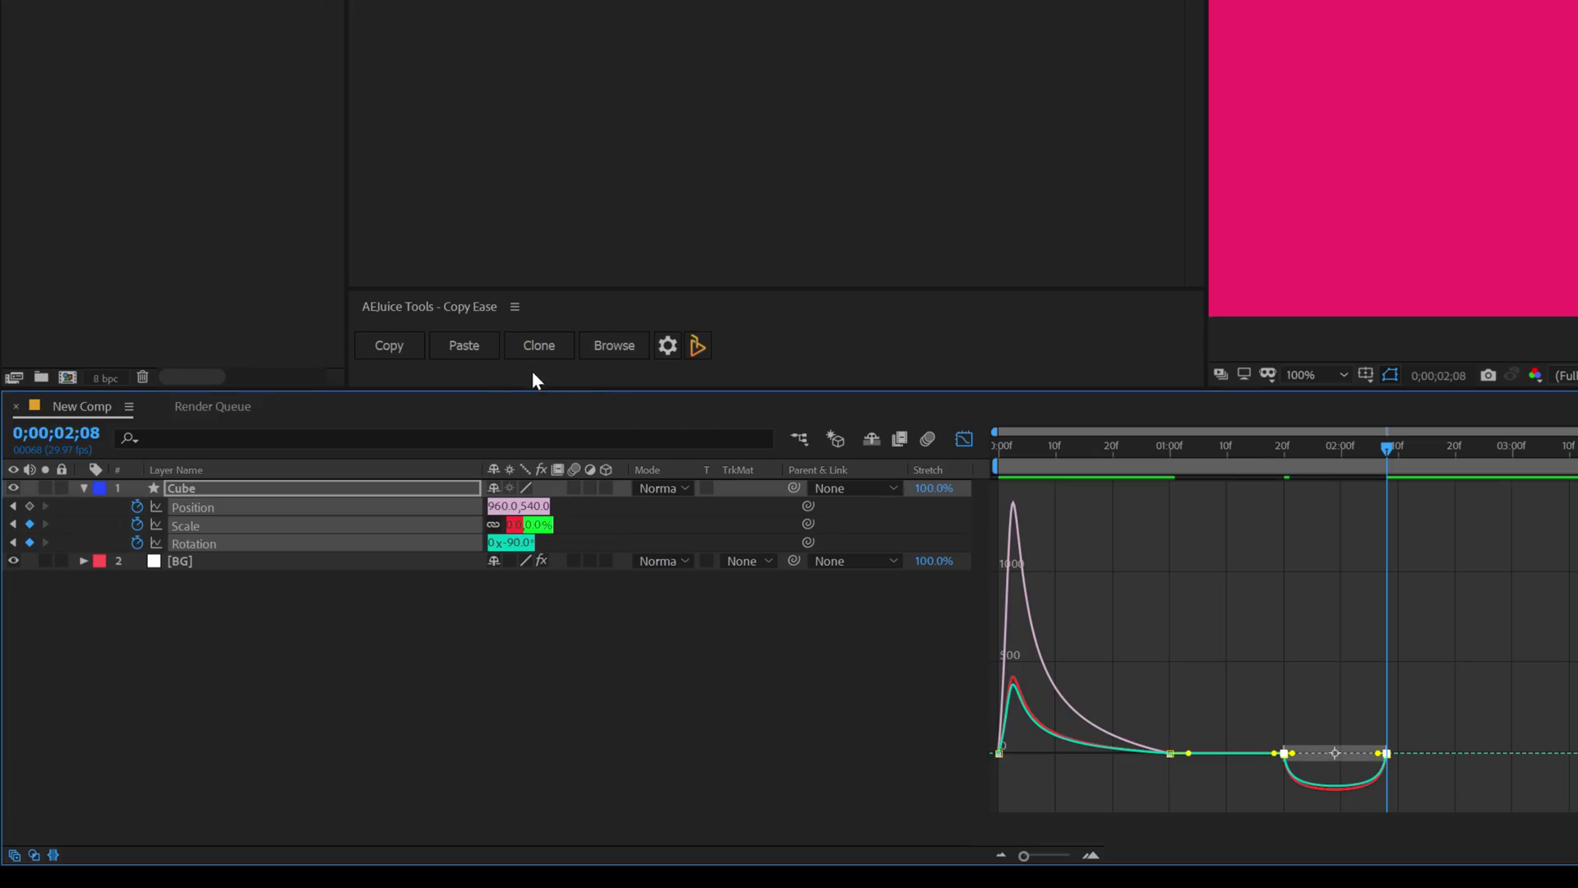
{"action": "left_click", "coordinate": [465, 349]}
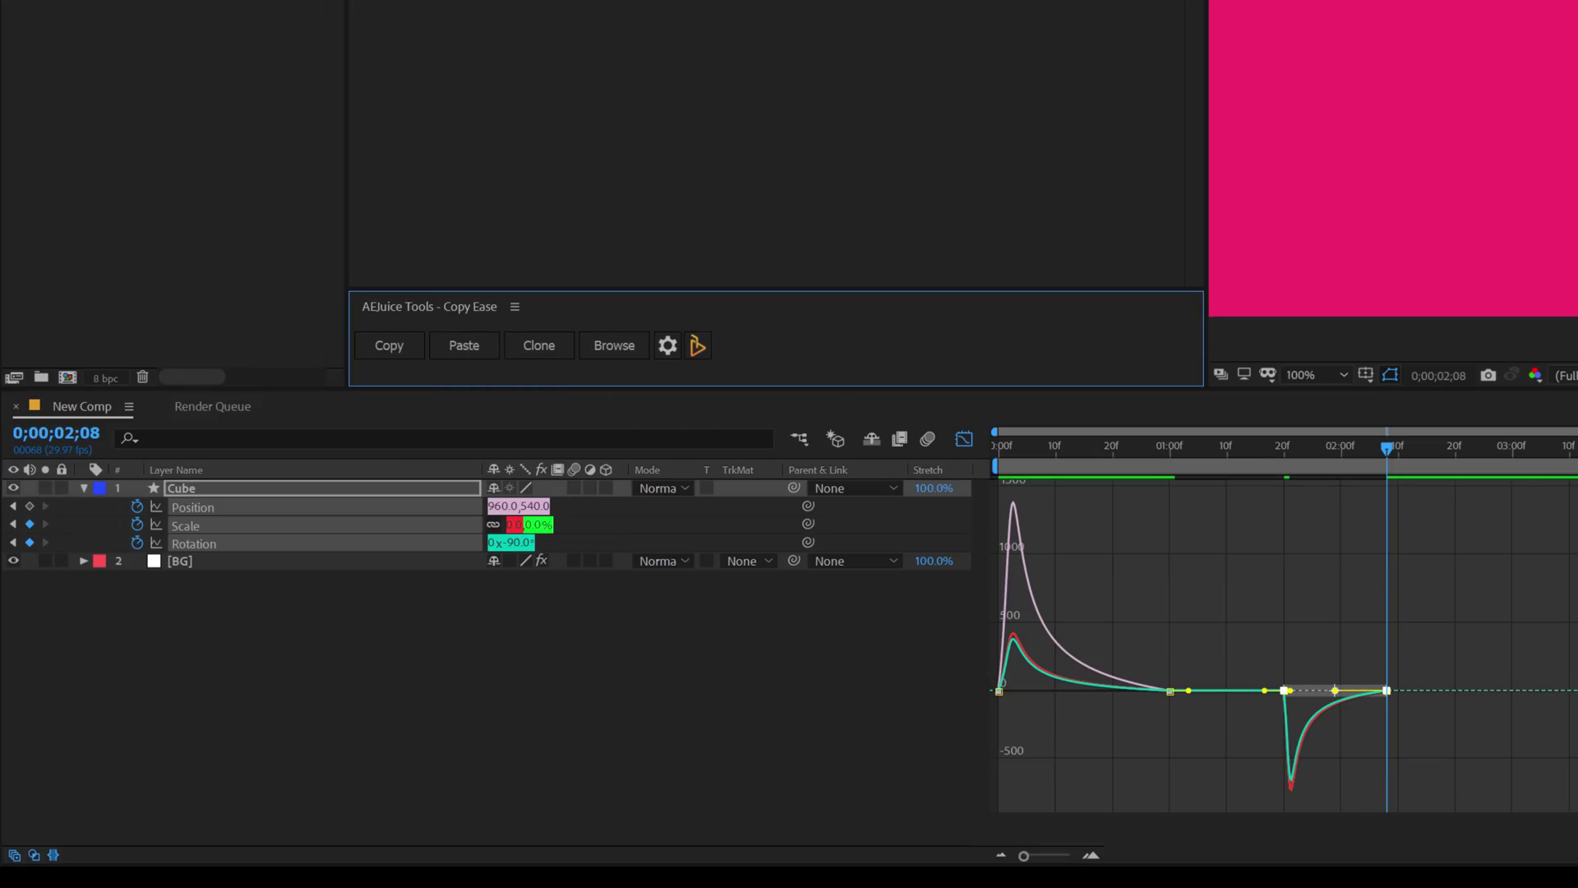
{"action": "left_click_drag", "start_coordinate": [1047, 445], "coordinate": [965, 459]}
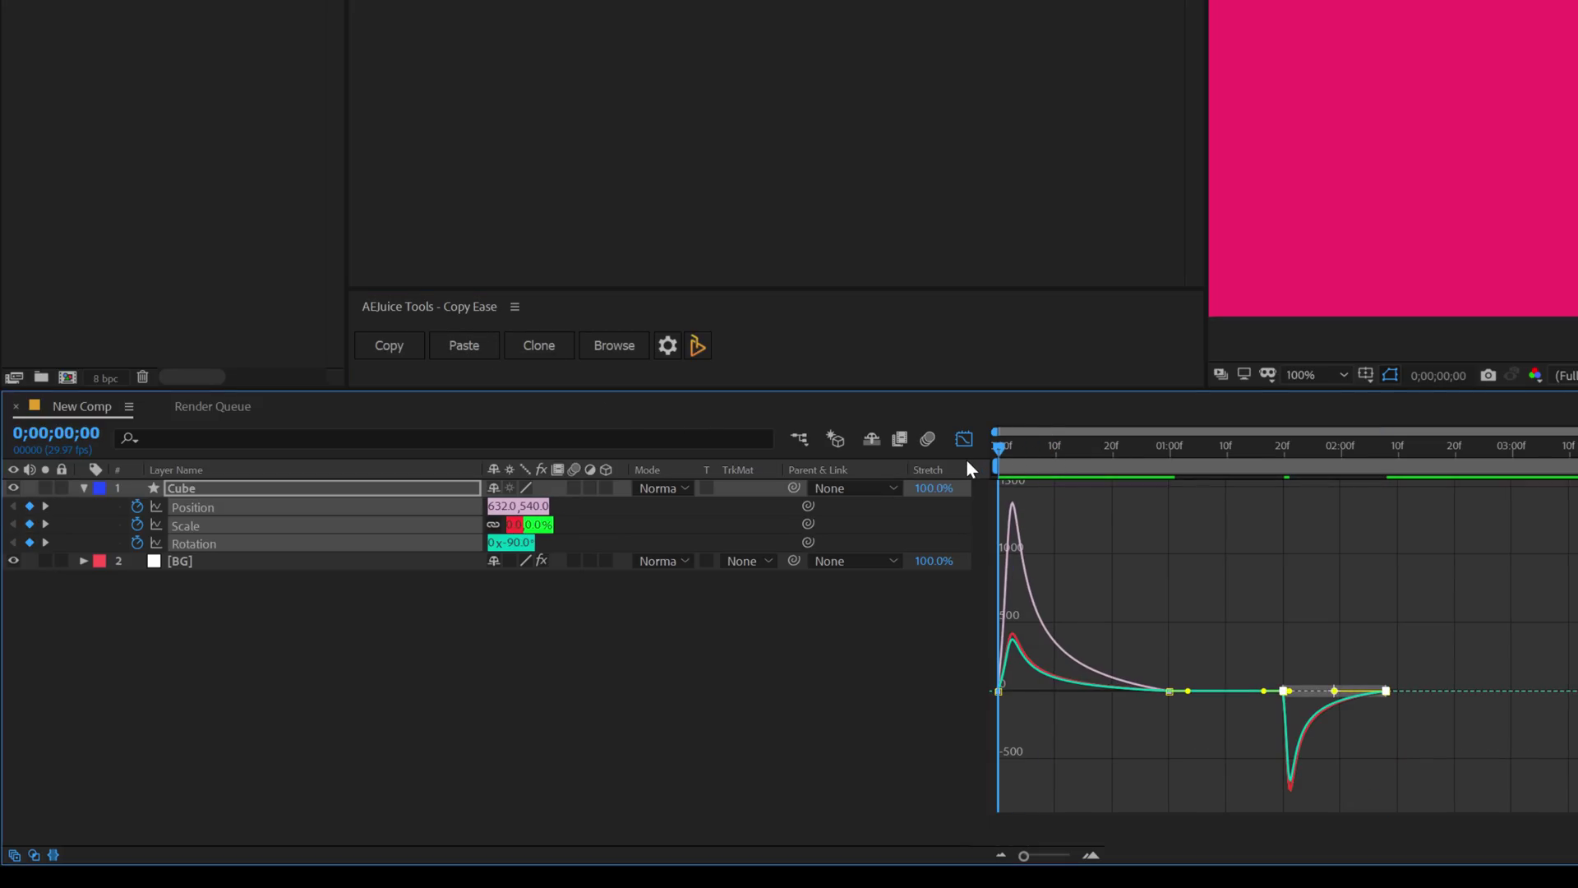
{"action": "left_click", "coordinate": [1198, 449]}
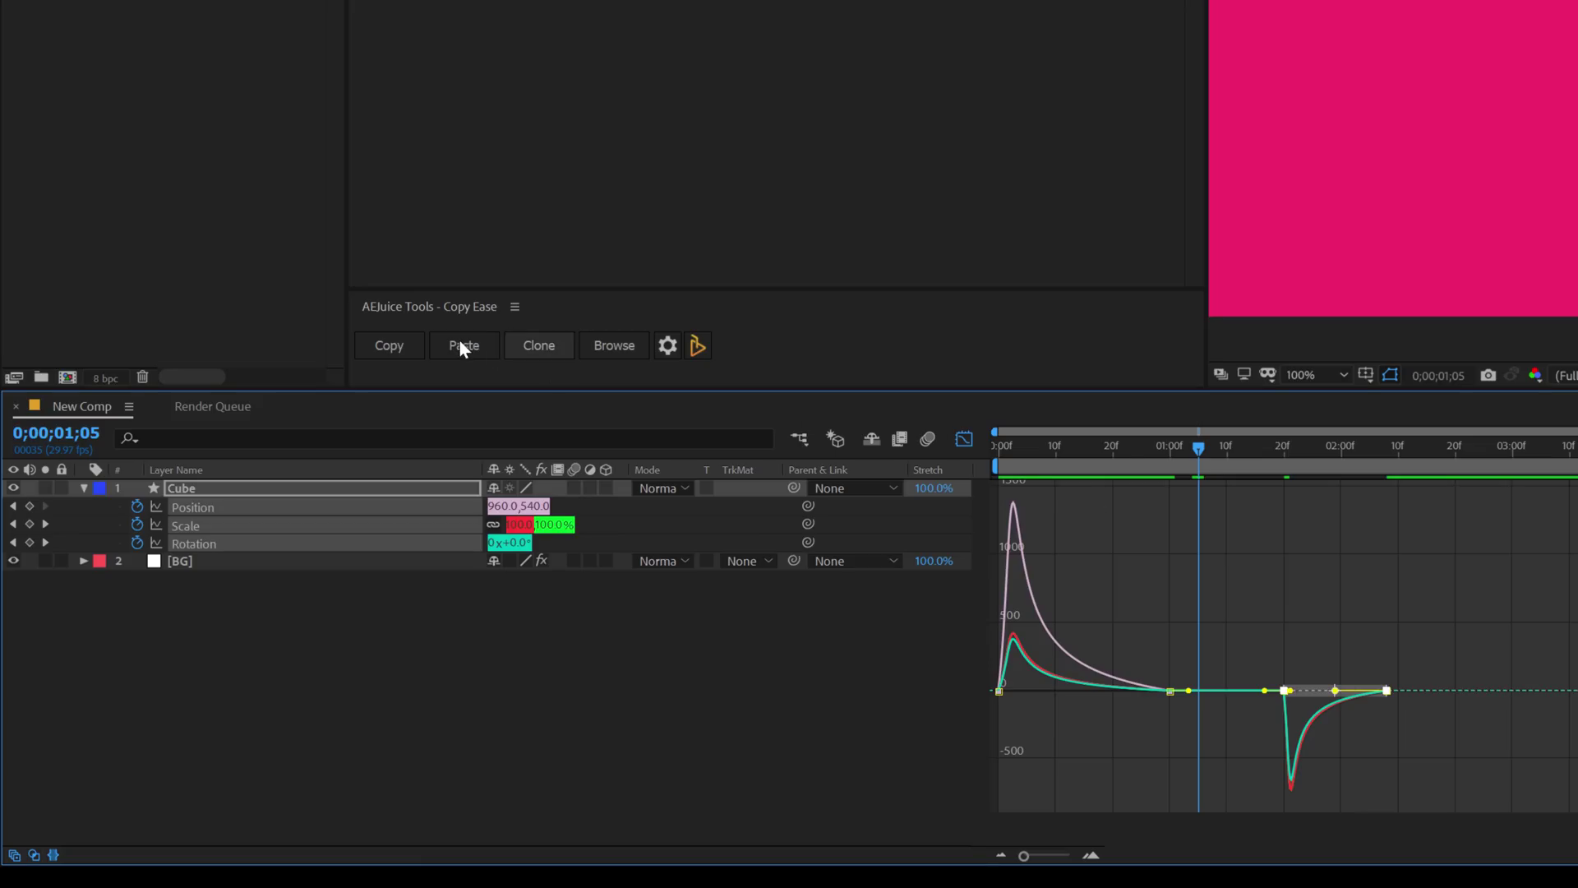
Close the Copy Ease panel and give the second keyframe pair an Easy Ease.
{"action": "right_click", "coordinate": [464, 303]}
{"action": "left_click", "coordinate": [526, 315]}
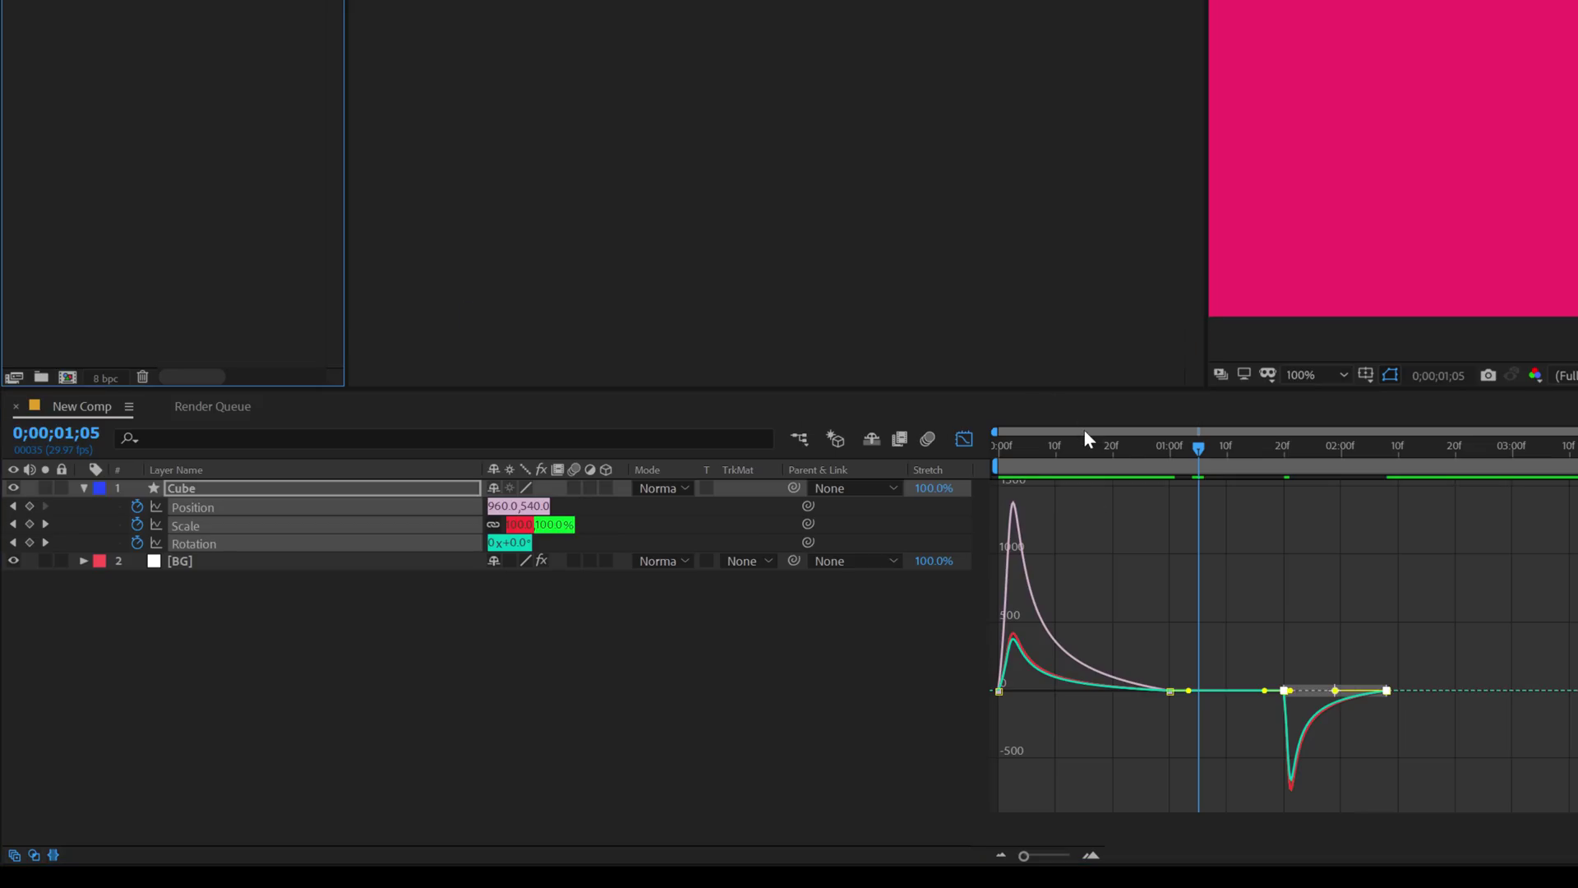
{"action": "left_click_drag", "start_coordinate": [1255, 633], "coordinate": [1521, 708]}
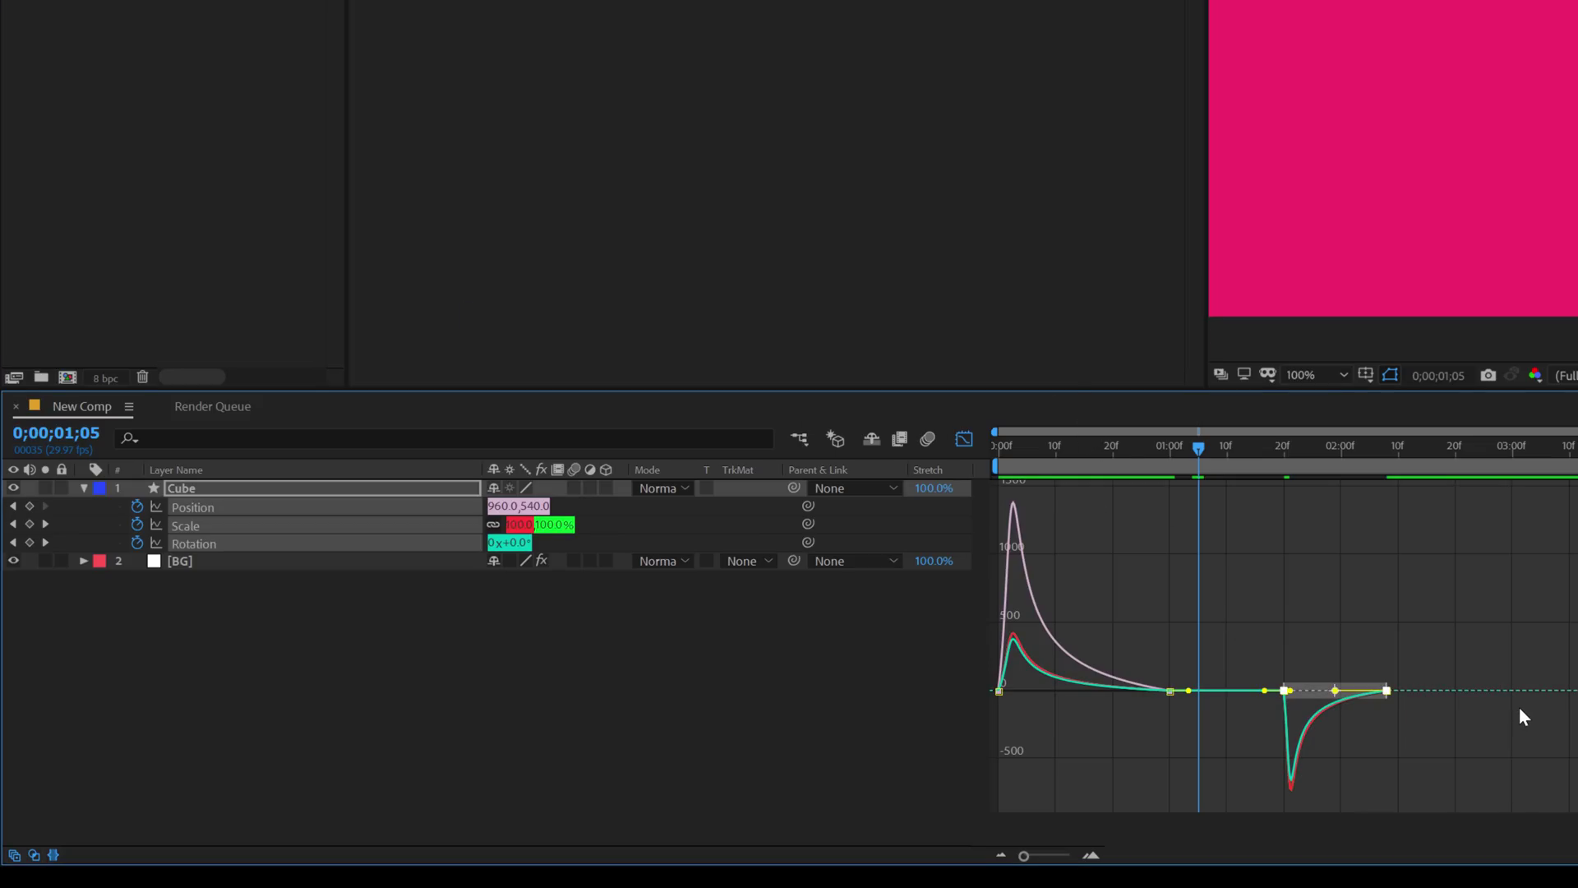
{"action": "key", "text": "F9"}
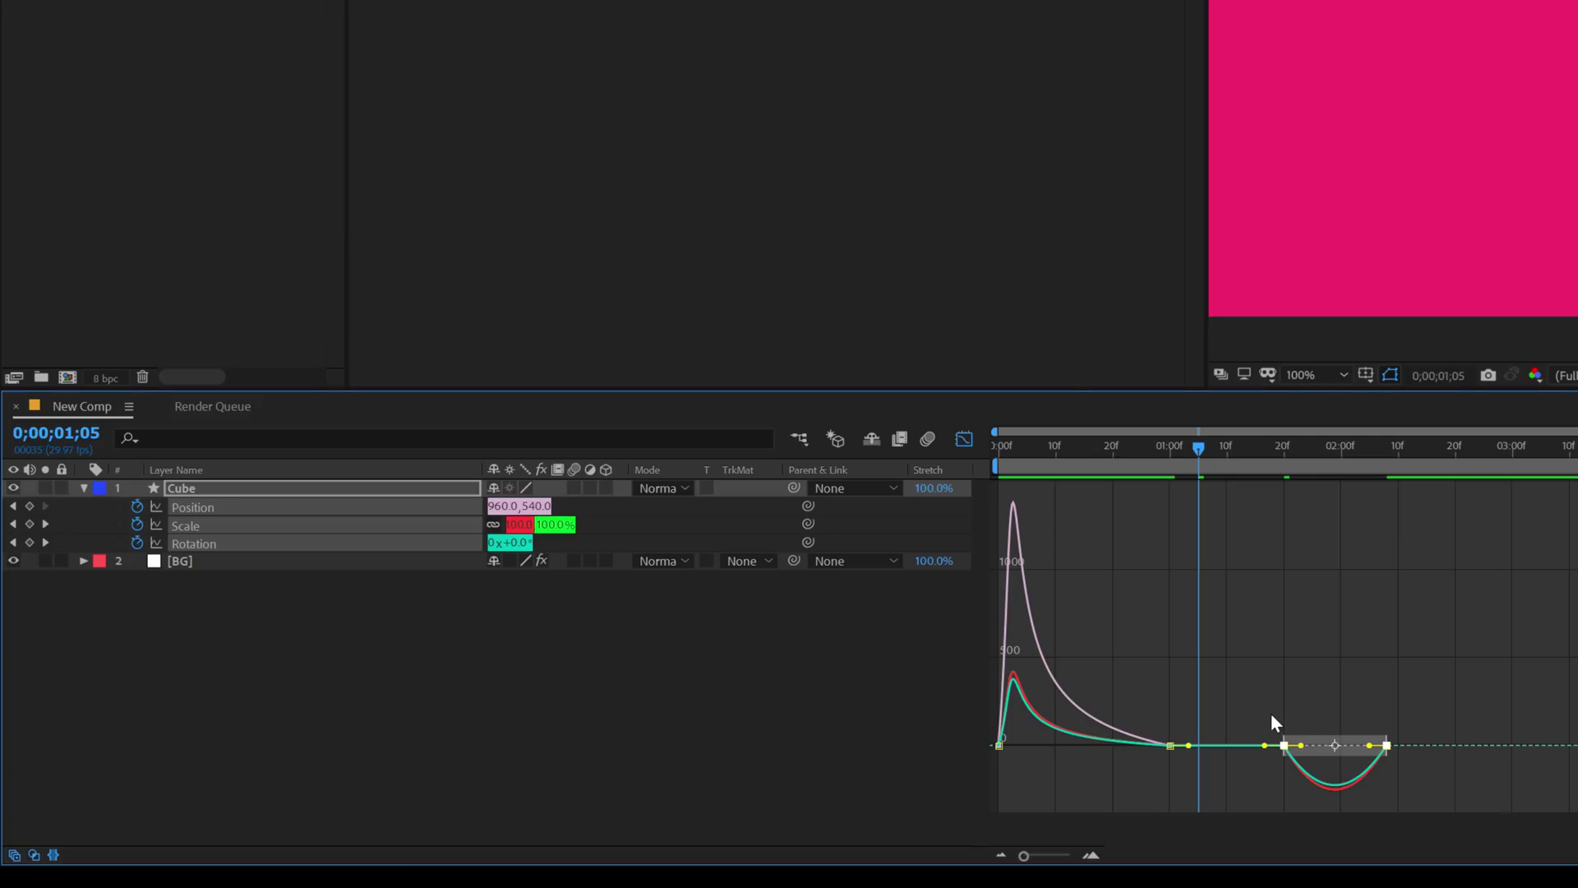
Copy the first keyframe pair's ease with Shift+C and paste it onto the 1:20–2:10 keyframes with Shift+V.
{"action": "left_click_drag", "start_coordinate": [1230, 694], "coordinate": [914, 801]}
{"action": "key", "text": "shift+c"}
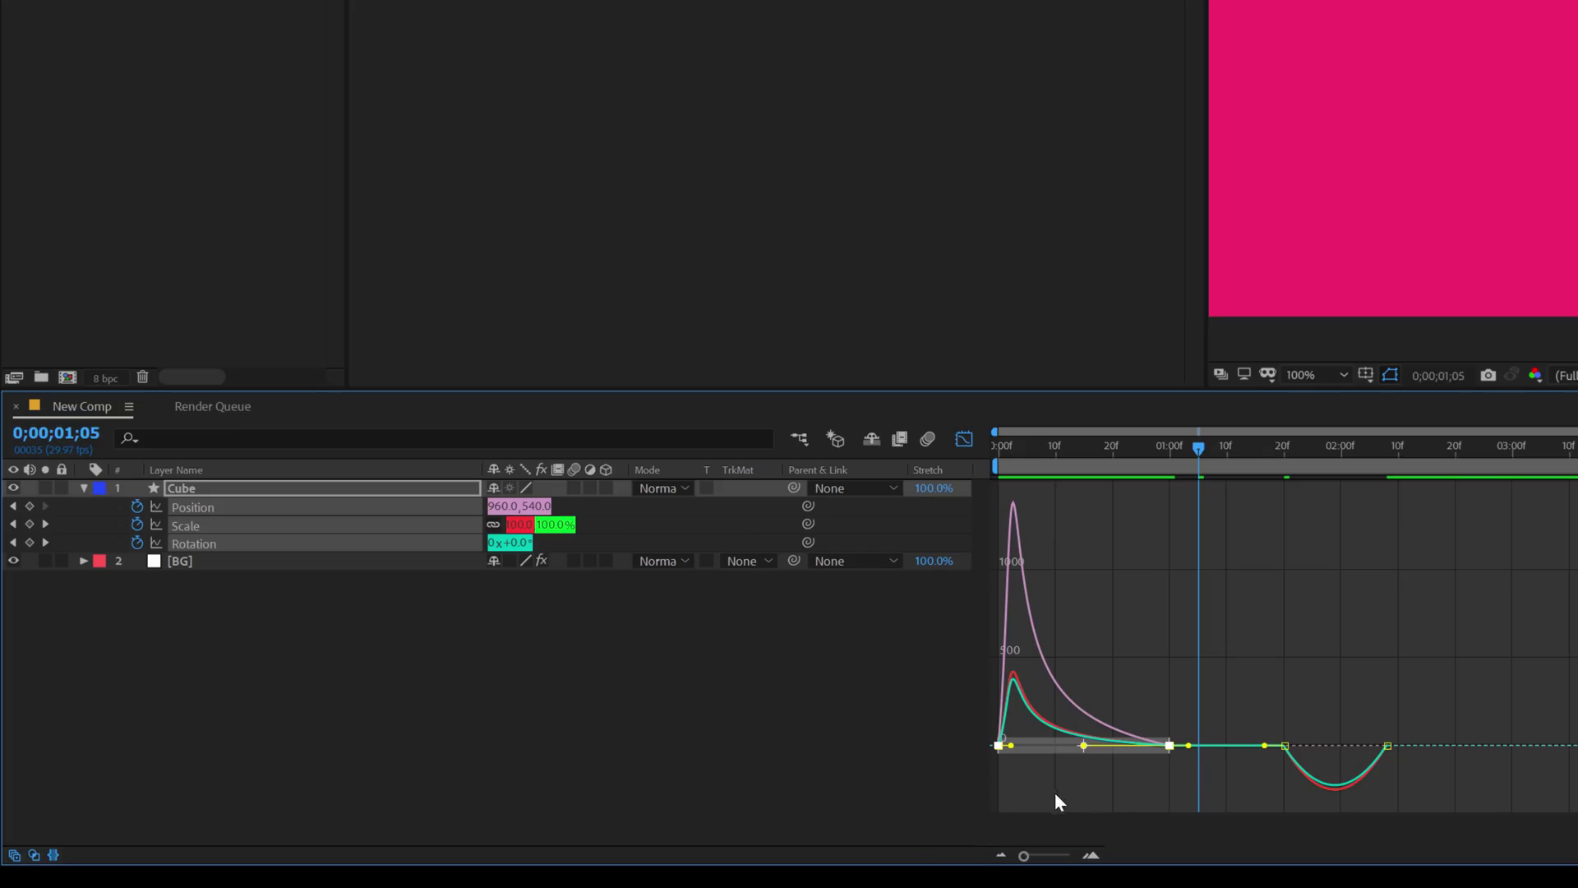
{"action": "left_click_drag", "start_coordinate": [1268, 705], "coordinate": [1397, 759]}
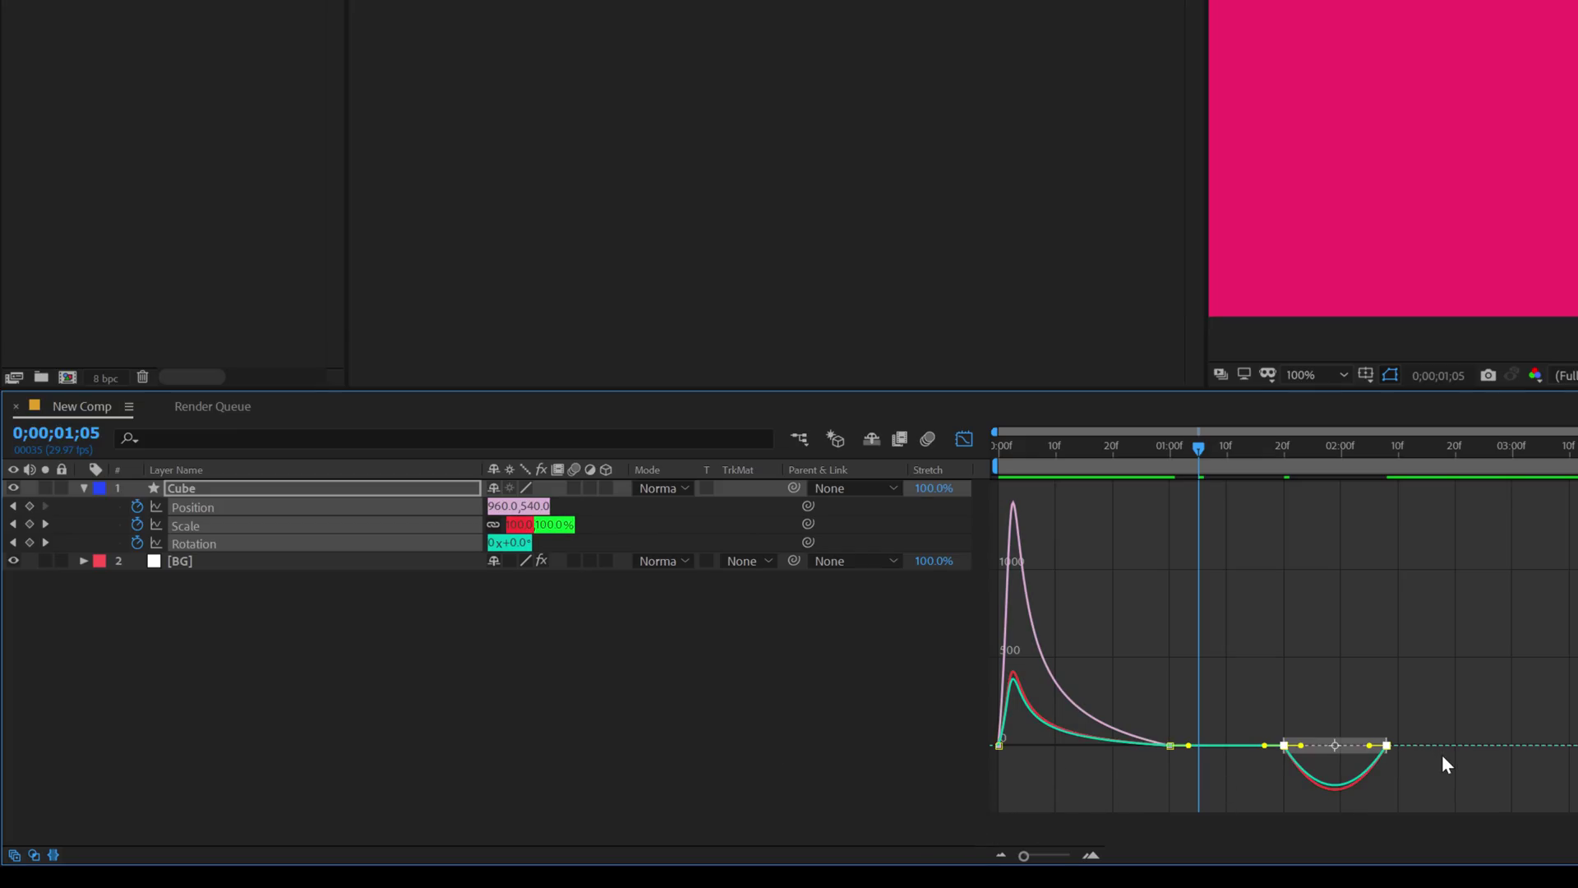
{"action": "key", "text": "shift+v"}
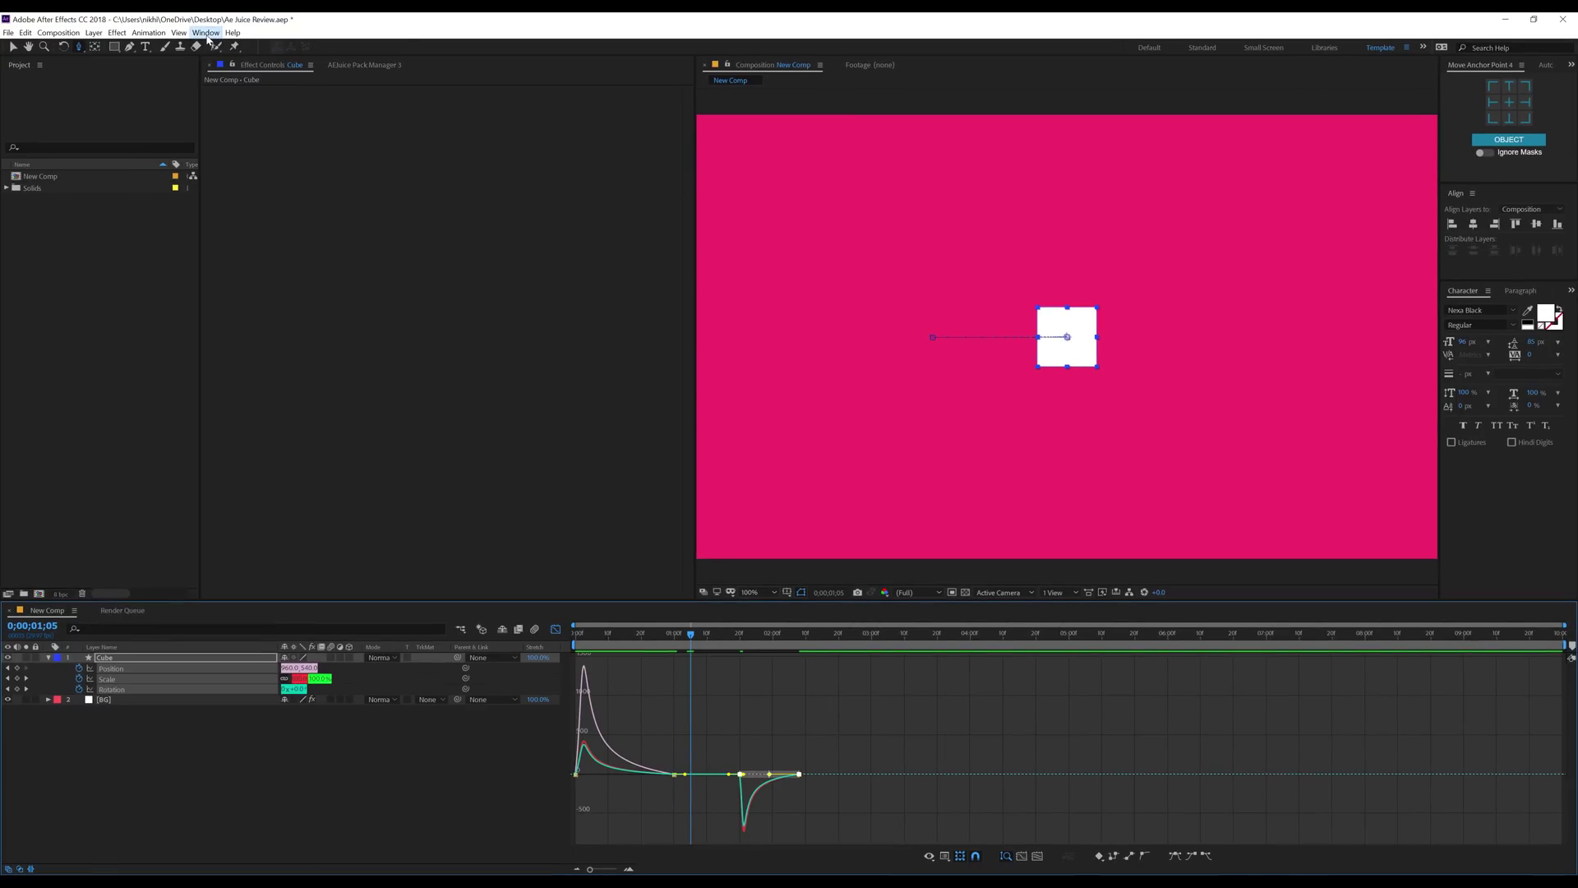
{"action": "left_click", "coordinate": [206, 33]}
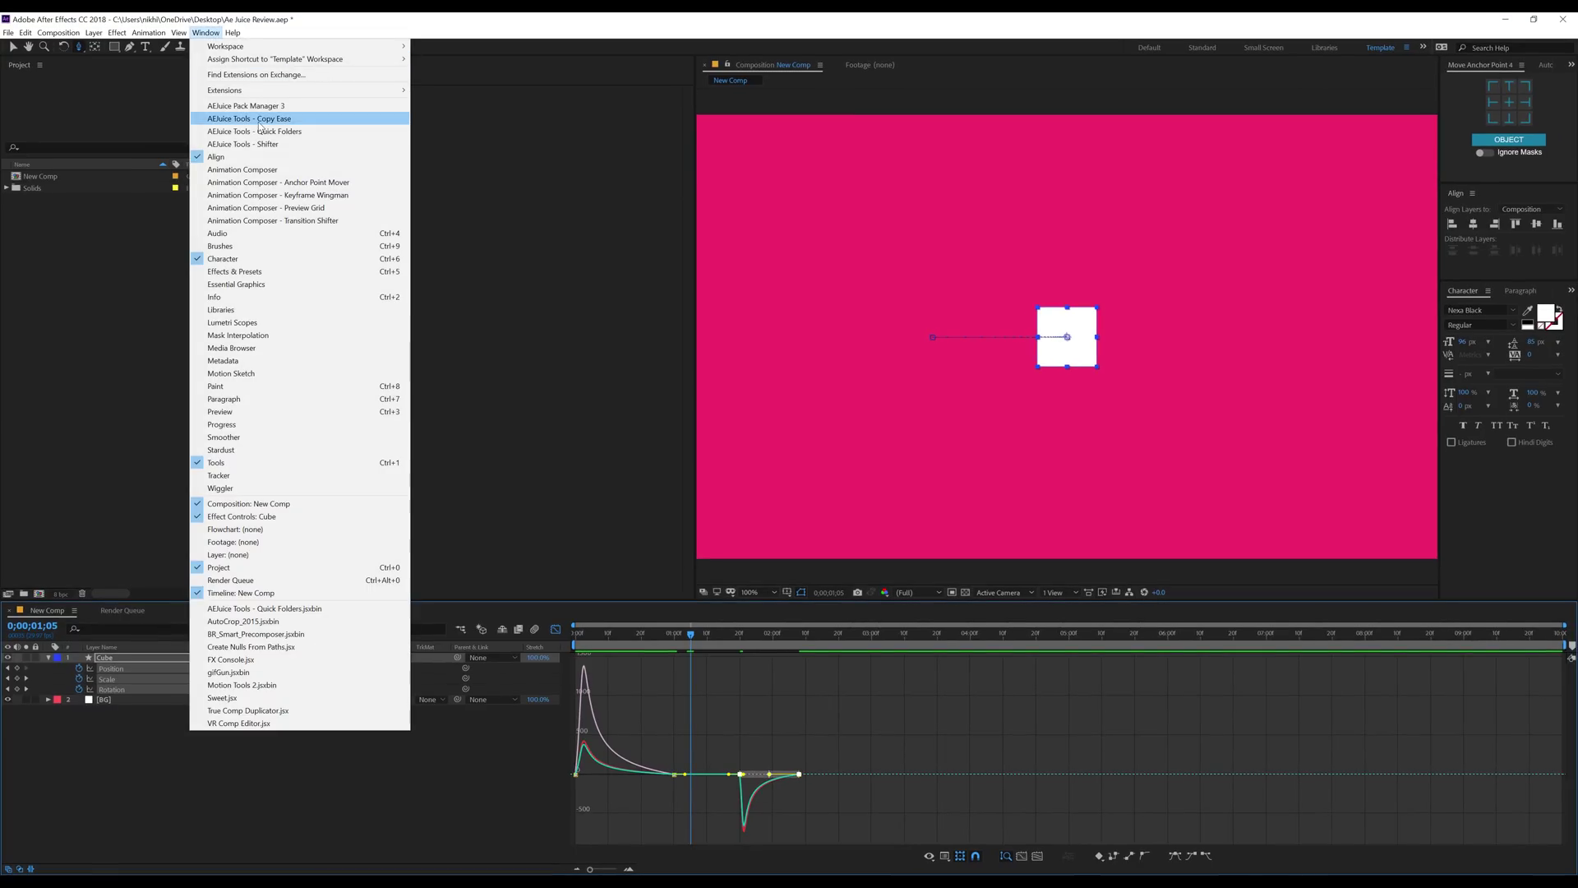
Reopen the AEJuice Tools - Copy Ease panel from the Window menu.
{"action": "left_click", "coordinate": [259, 120]}
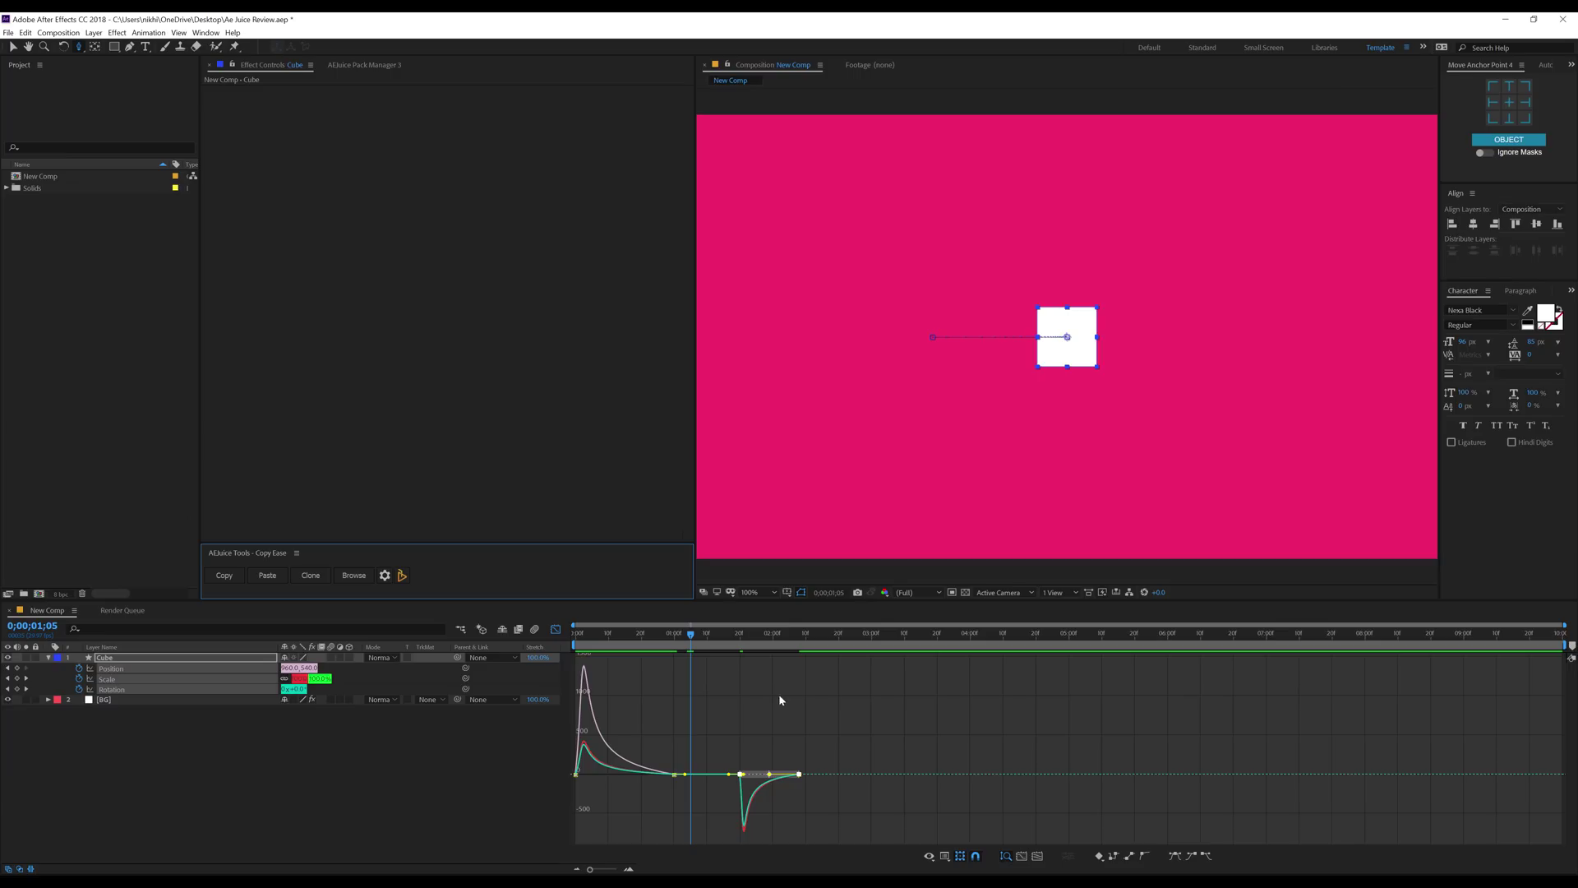
Review the CopyEase shortcut settings, try Custom for Copy Ease, but keep the Shift+C/Shift+V defaults.
{"action": "left_click", "coordinate": [385, 574]}
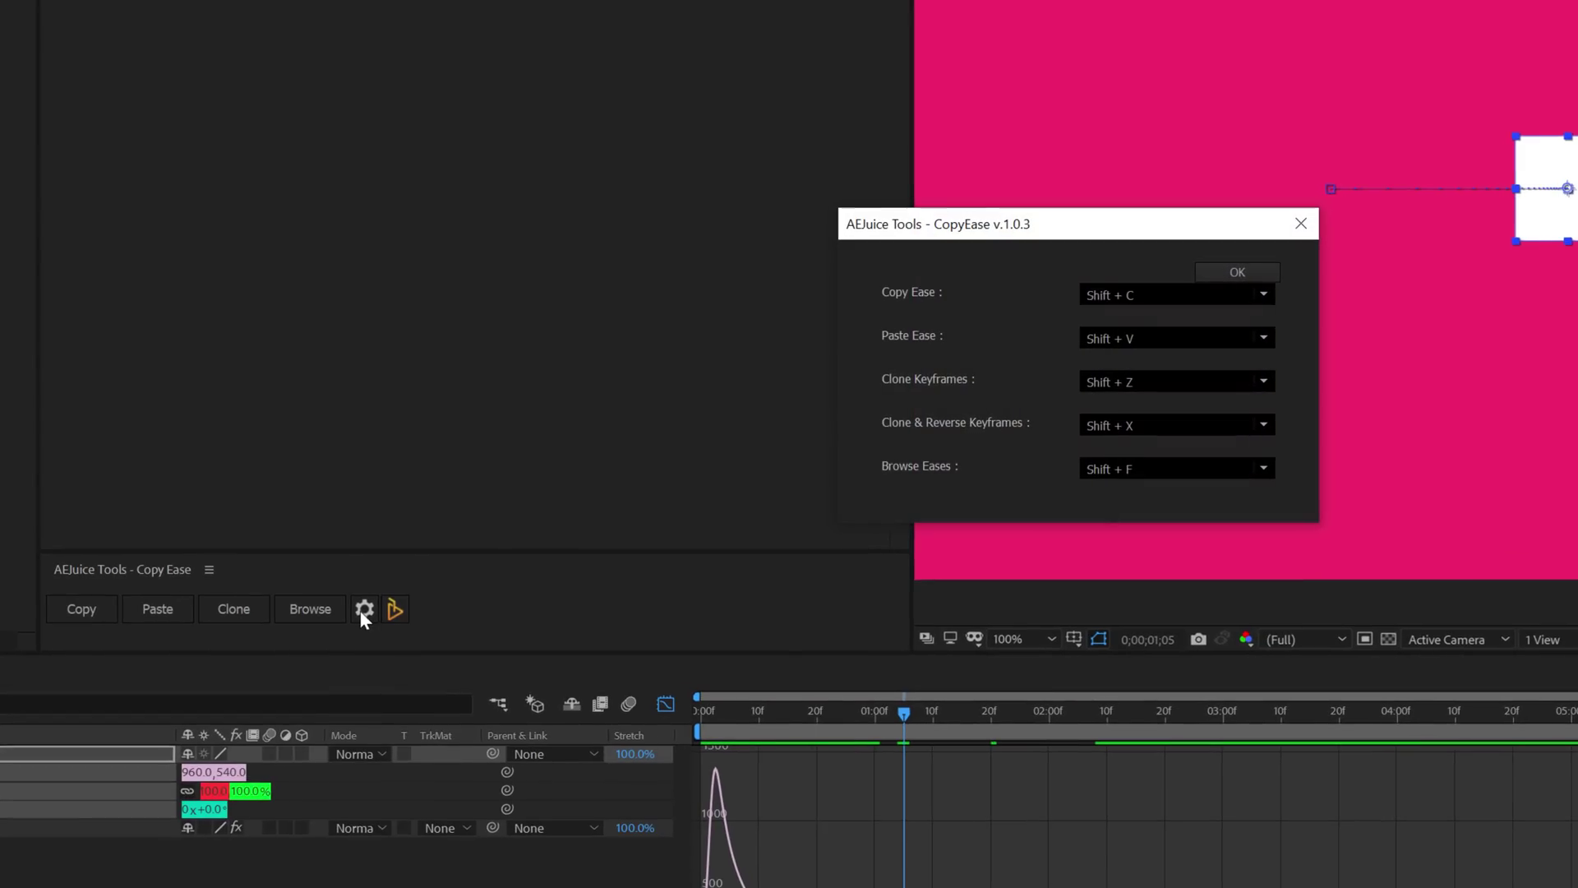
{"action": "left_click_drag", "start_coordinate": [1032, 224], "coordinate": [576, 158]}
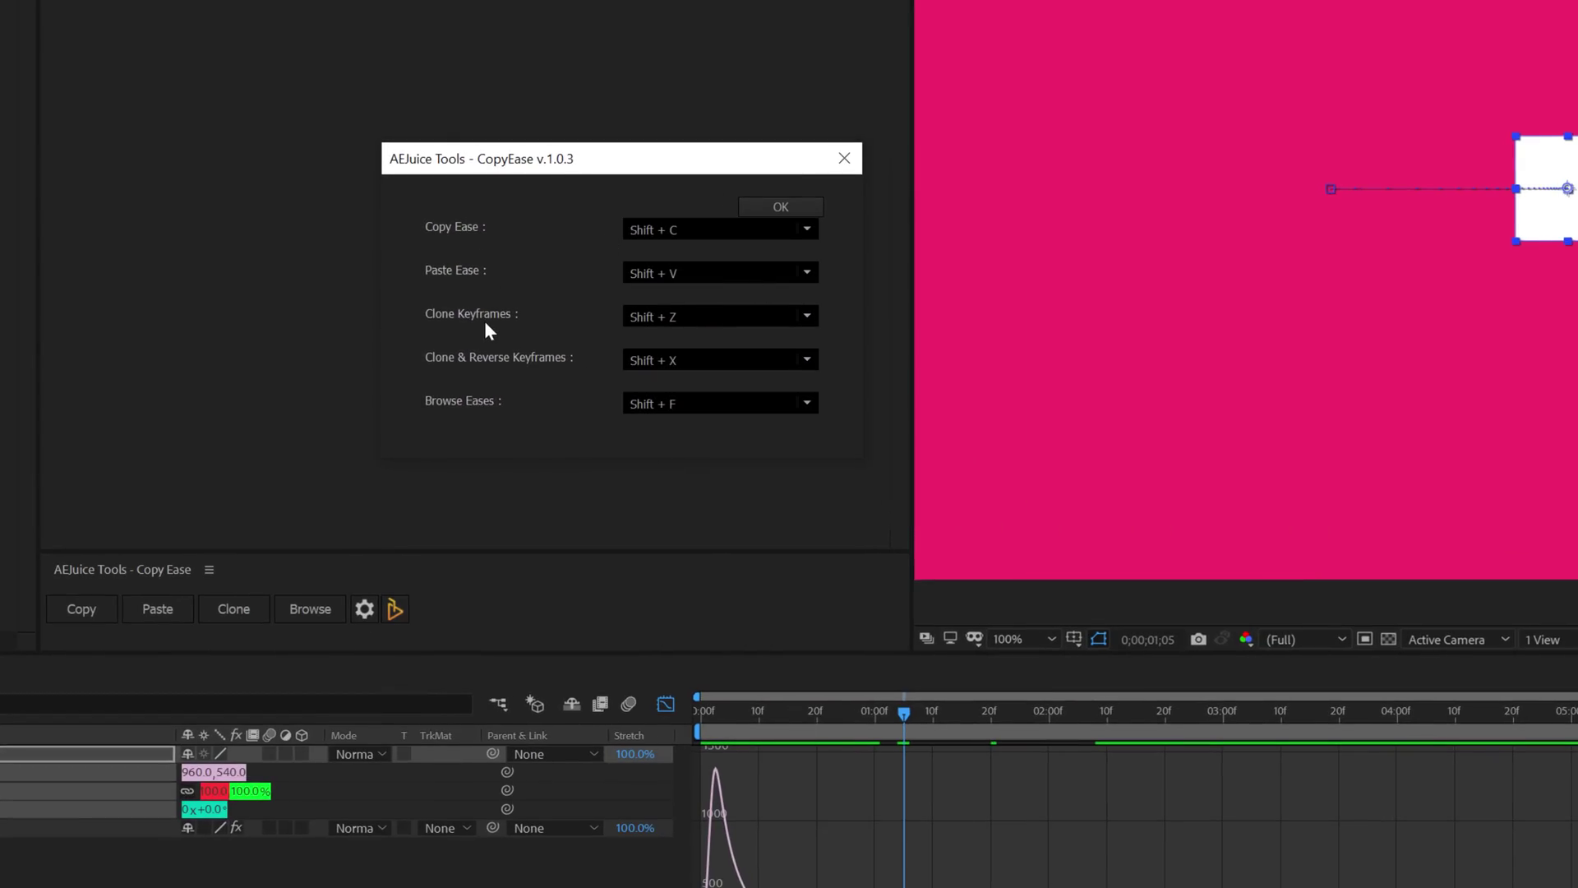
{"action": "left_click", "coordinate": [712, 238]}
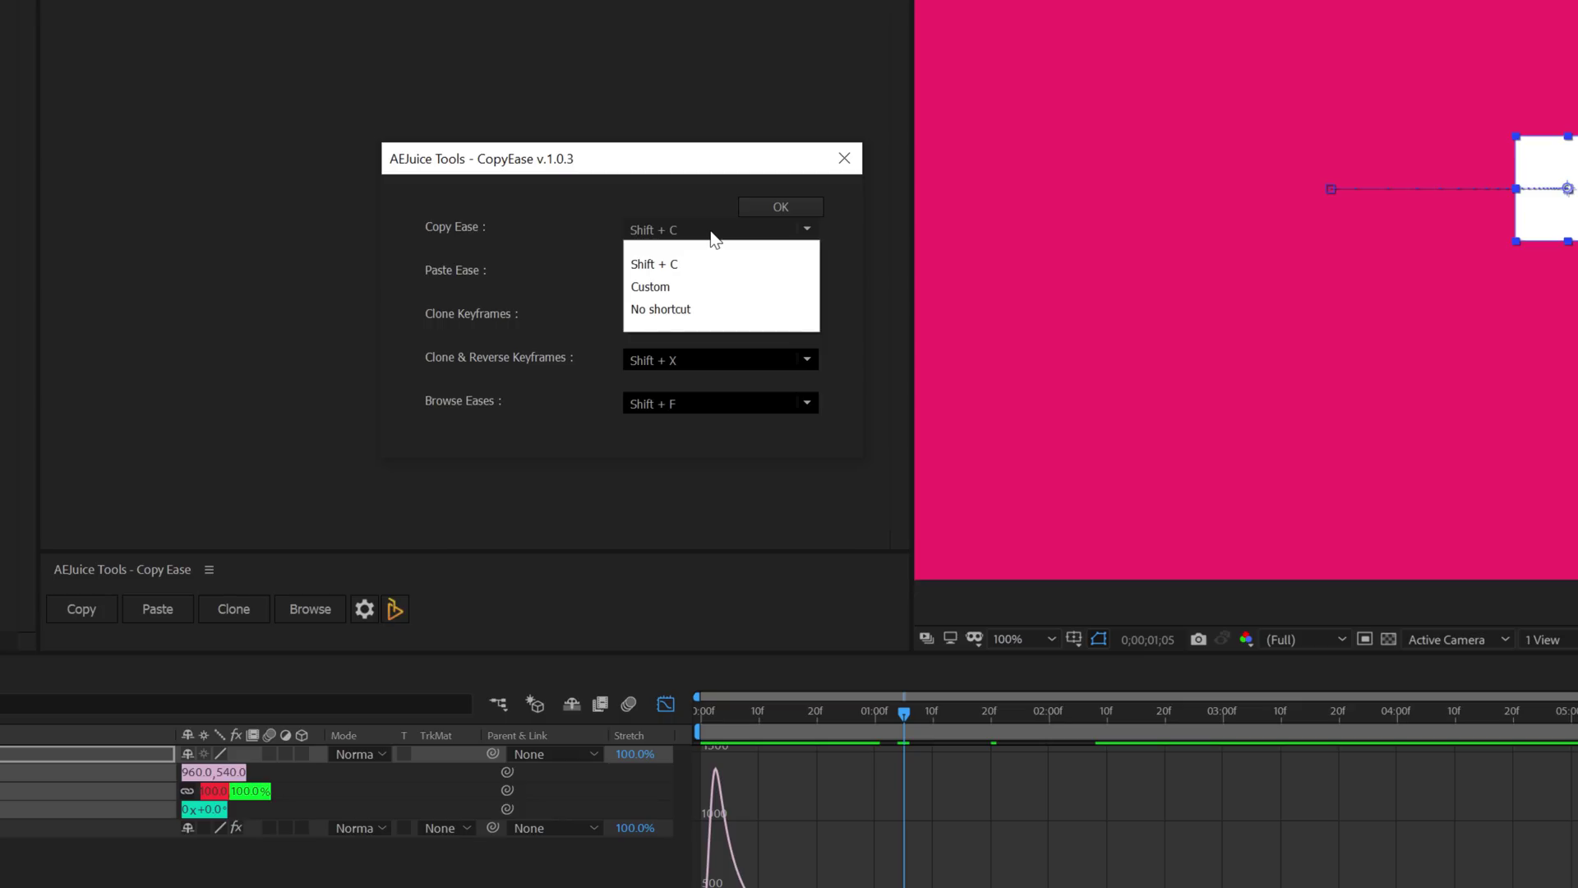
{"action": "left_click", "coordinate": [639, 287]}
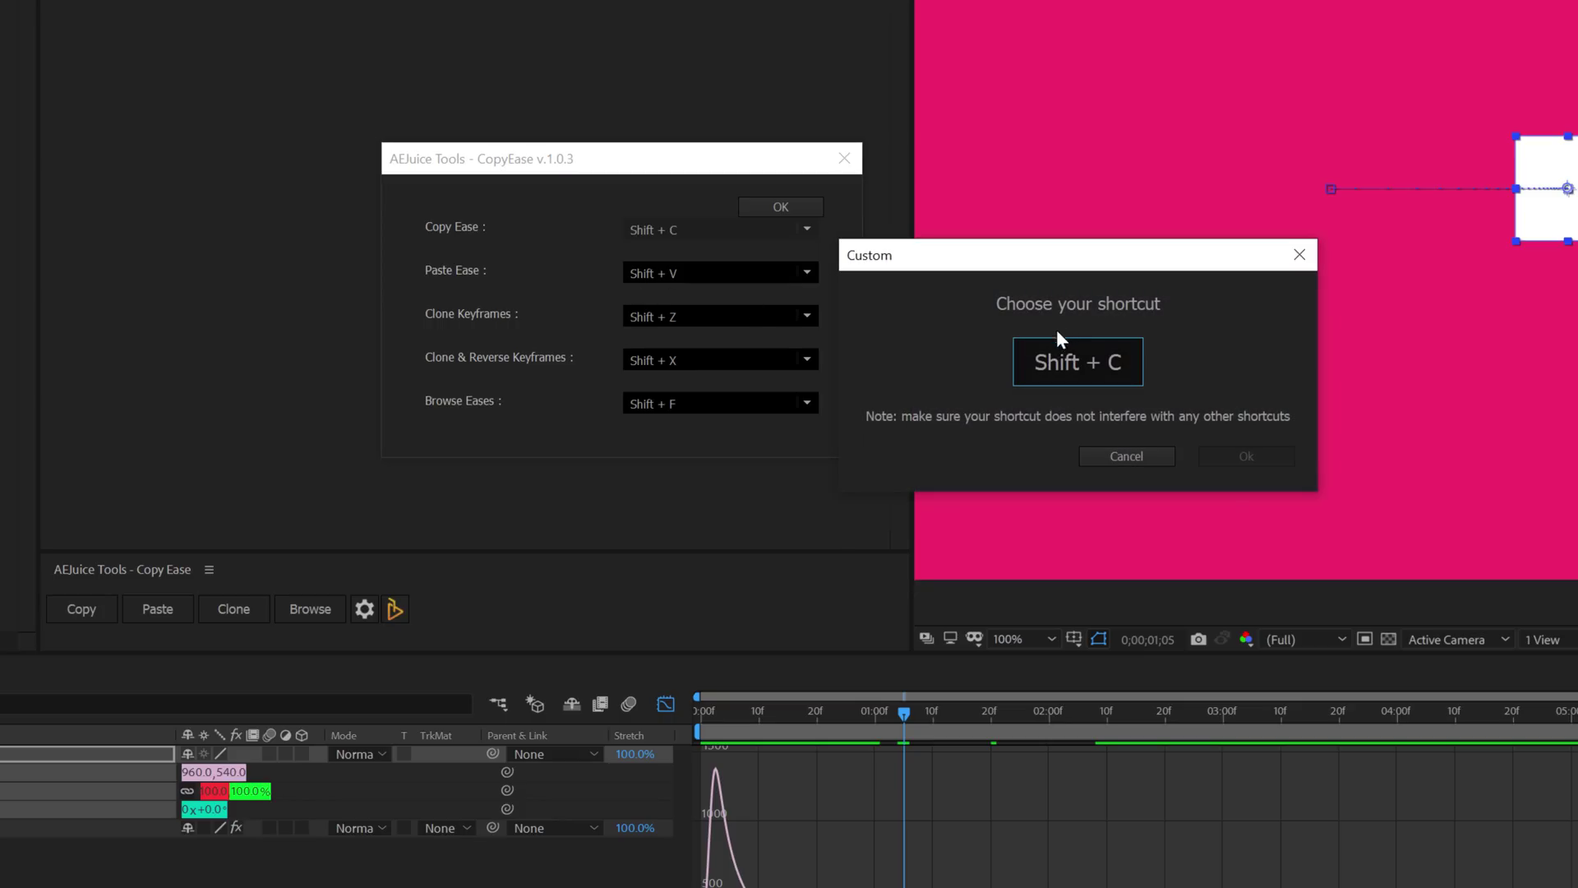
{"action": "left_click", "coordinate": [1117, 457]}
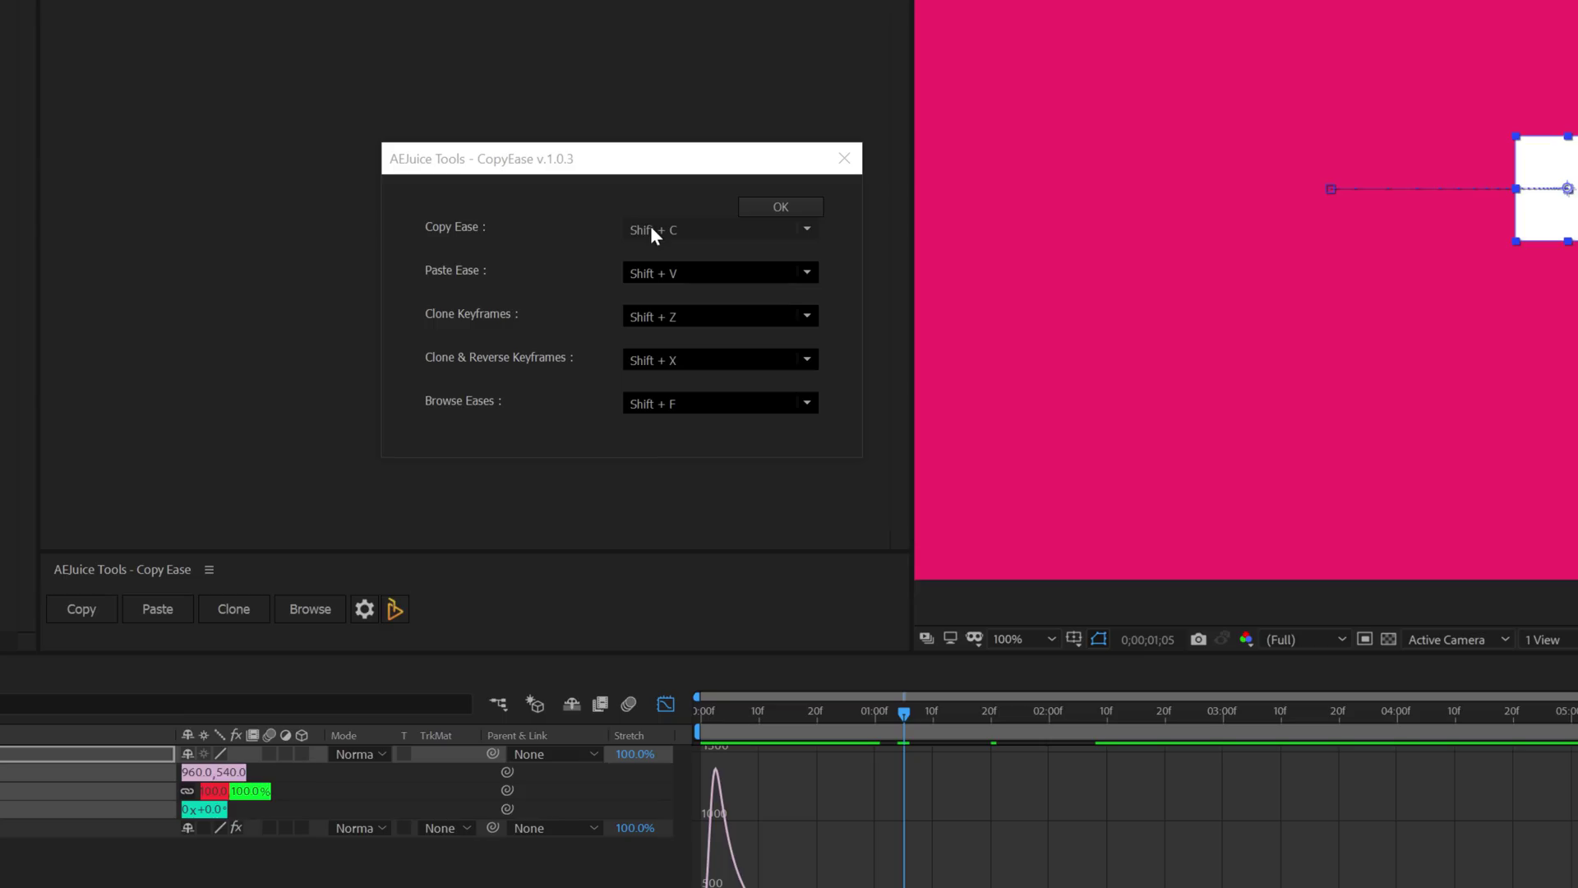
{"action": "left_click", "coordinate": [775, 208]}
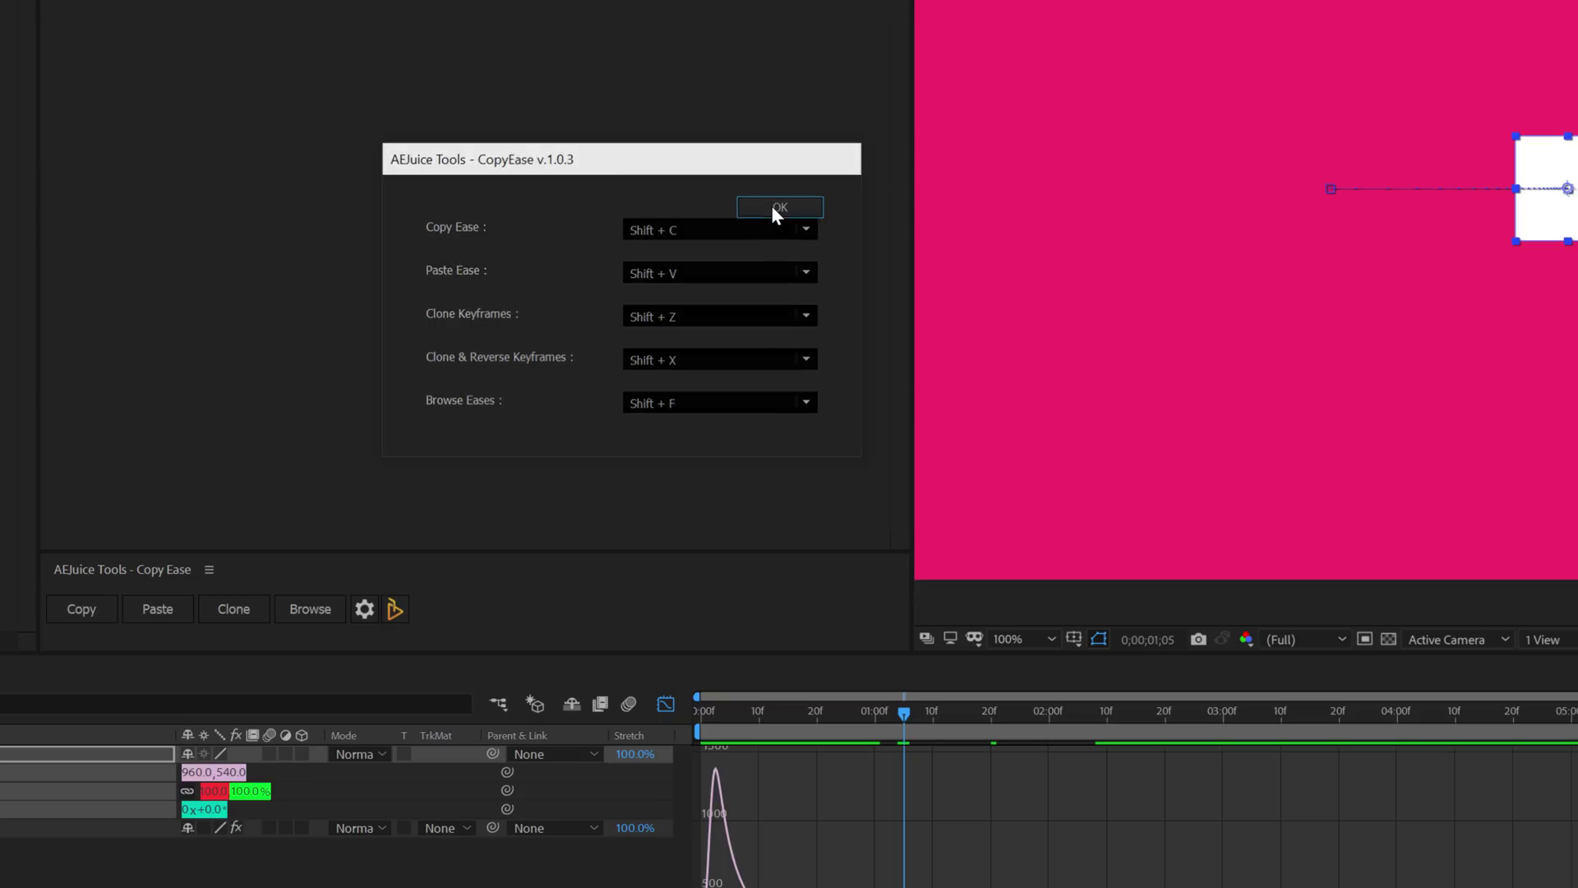
Delete the later Scale and Rotation keyframes, leaving only the Cube's intro animation.
{"action": "left_click", "coordinate": [653, 696]}
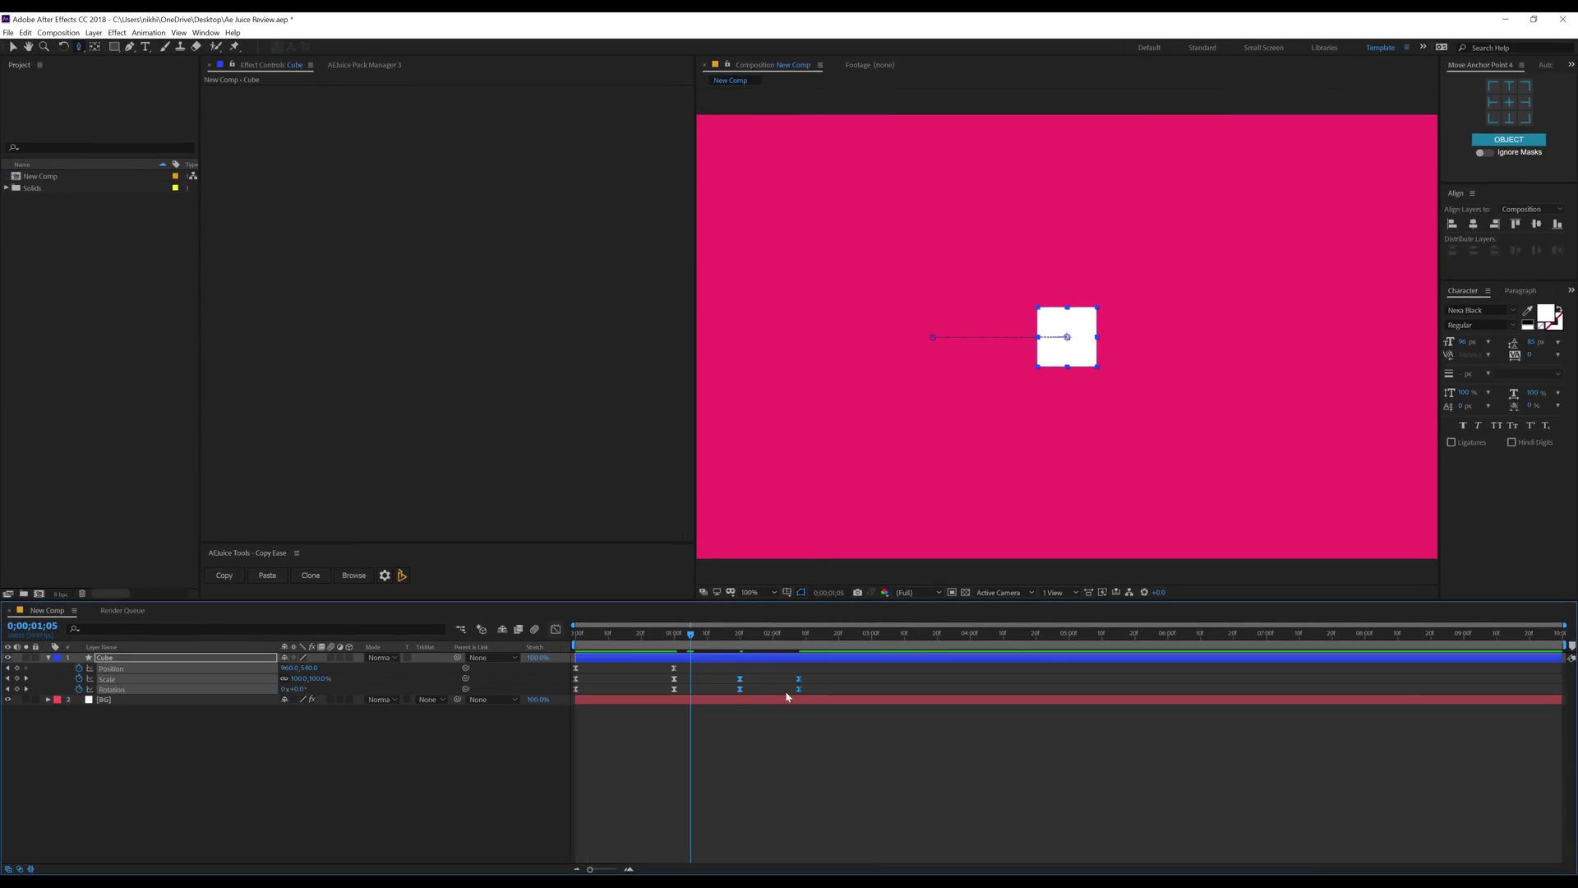
{"action": "left_click_drag", "start_coordinate": [717, 674], "coordinate": [859, 712]}
{"action": "key", "text": "Delete"}
{"action": "left_click", "coordinate": [637, 632]}
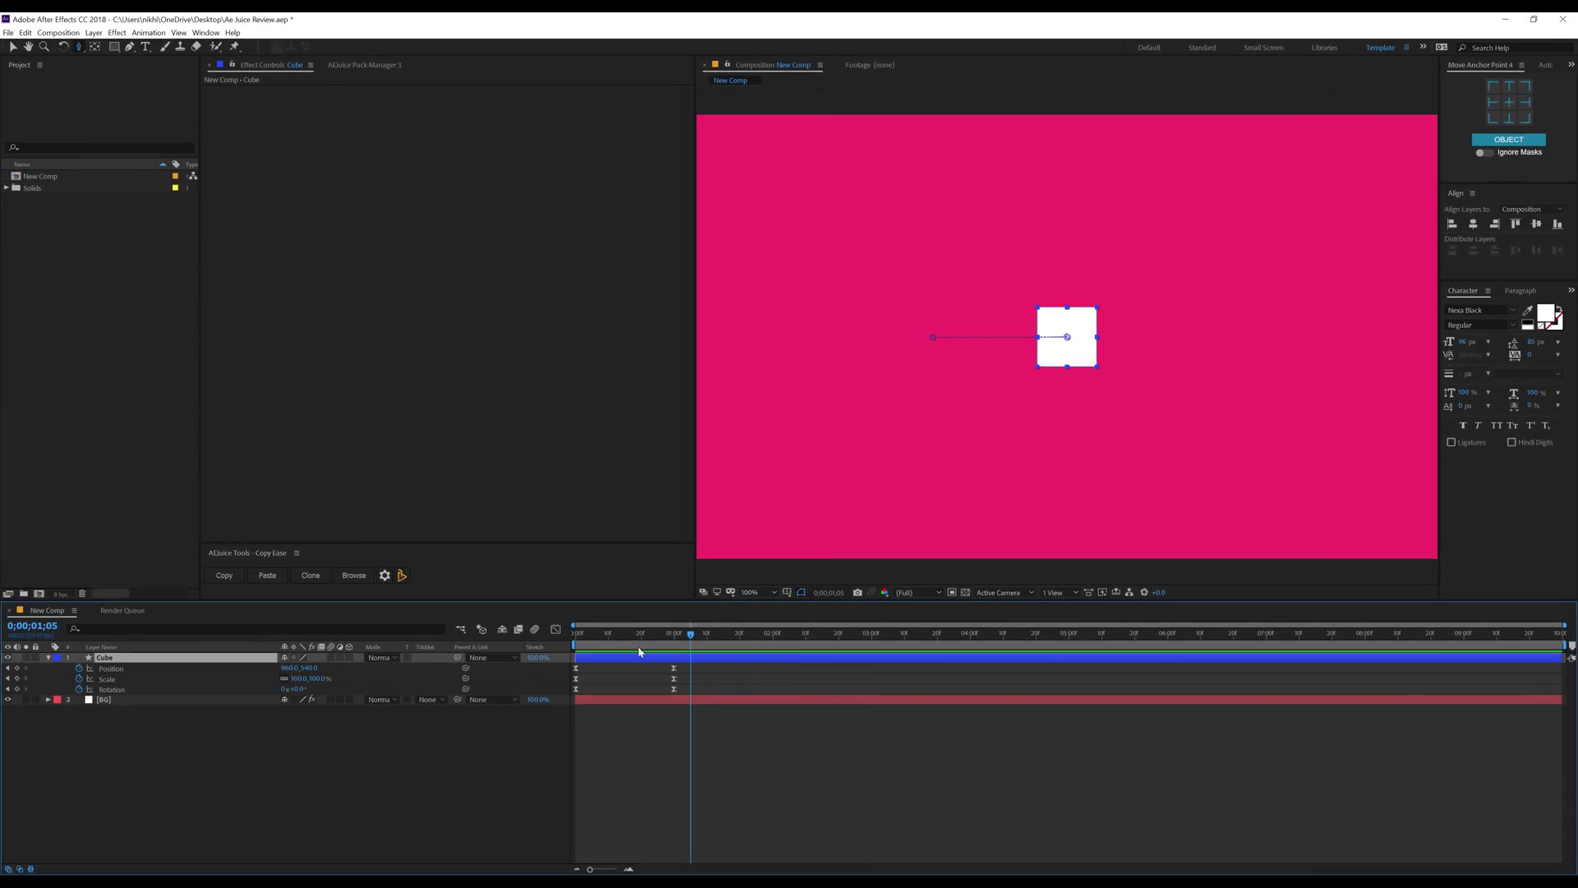
{"action": "left_click_drag", "start_coordinate": [602, 641], "coordinate": [741, 644]}
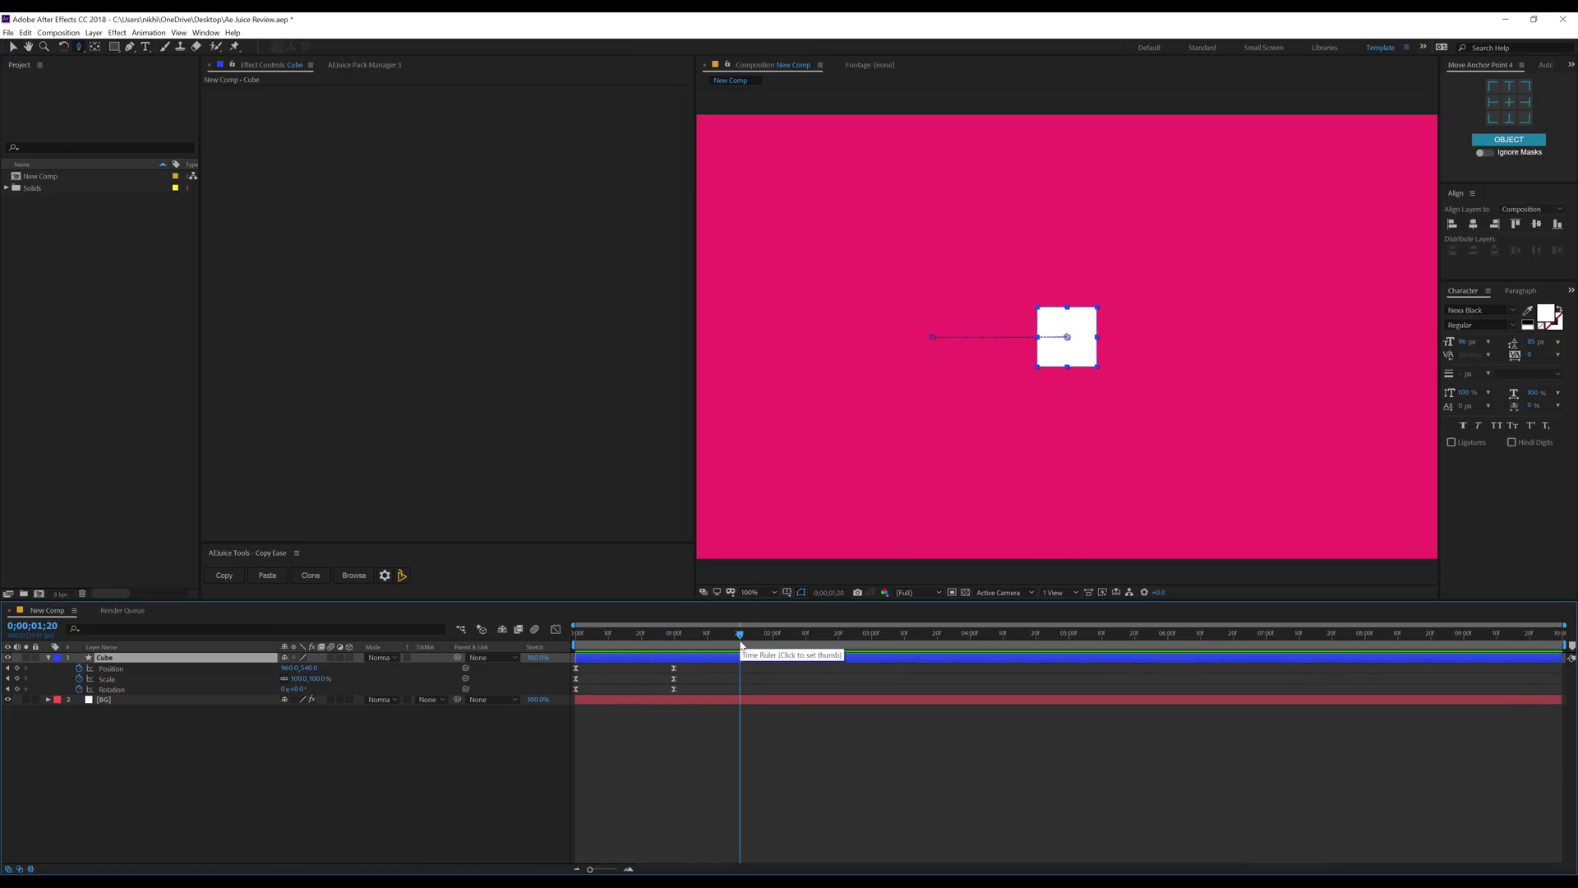
Clone the intro keyframes in reverse with Shift+X after undoing a plain clone, then preview.
{"action": "left_click_drag", "start_coordinate": [683, 667], "coordinate": [569, 698]}
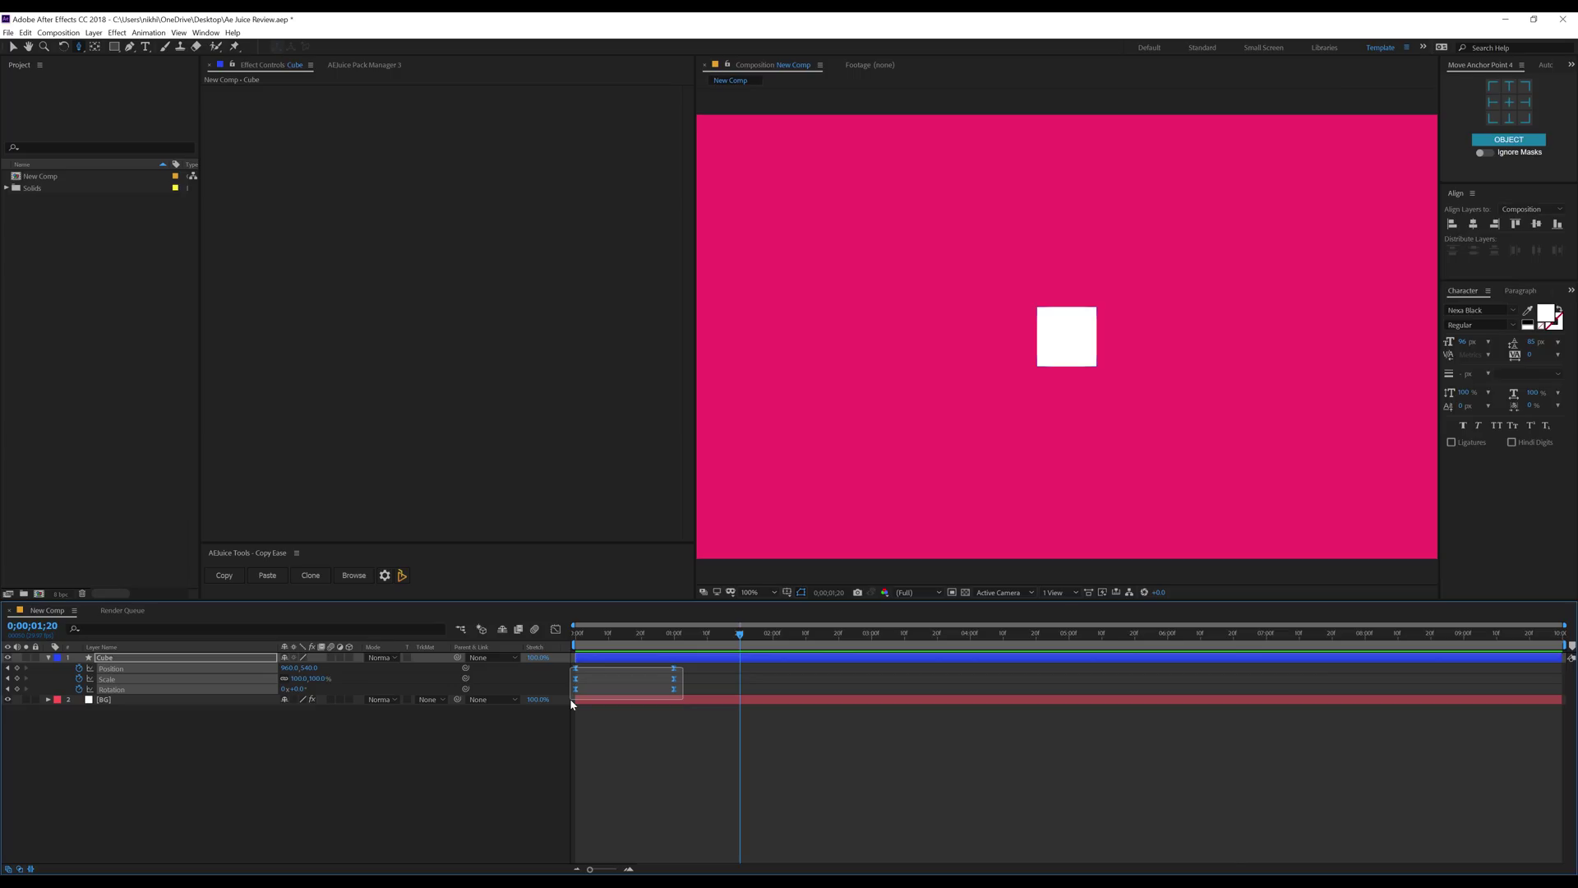
{"action": "left_click", "coordinate": [310, 576]}
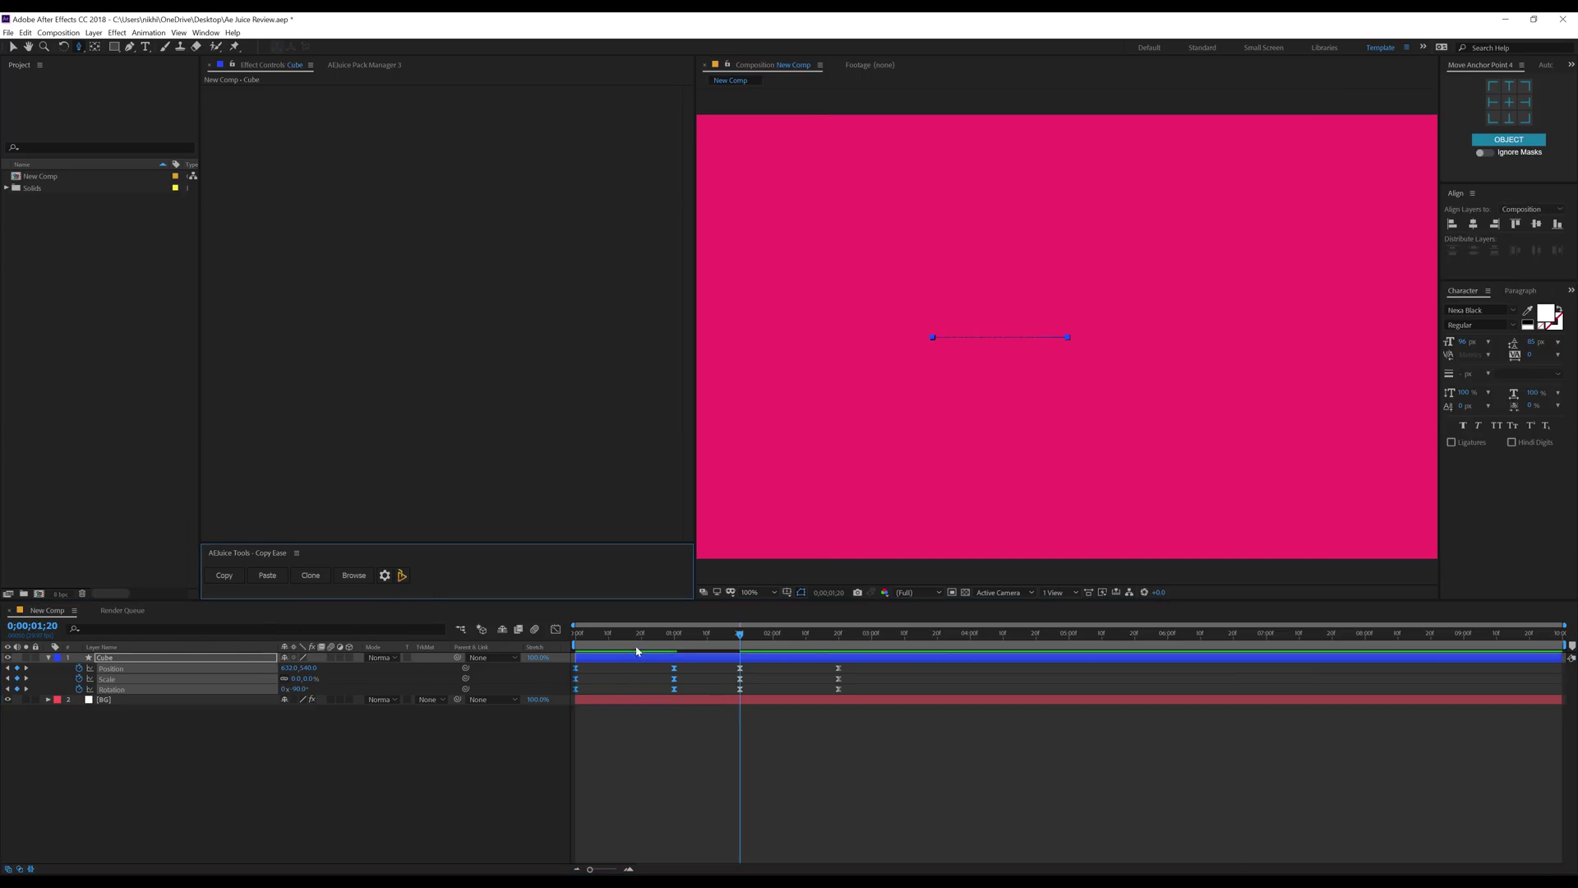
{"action": "left_click_drag", "start_coordinate": [584, 640], "coordinate": [785, 659]}
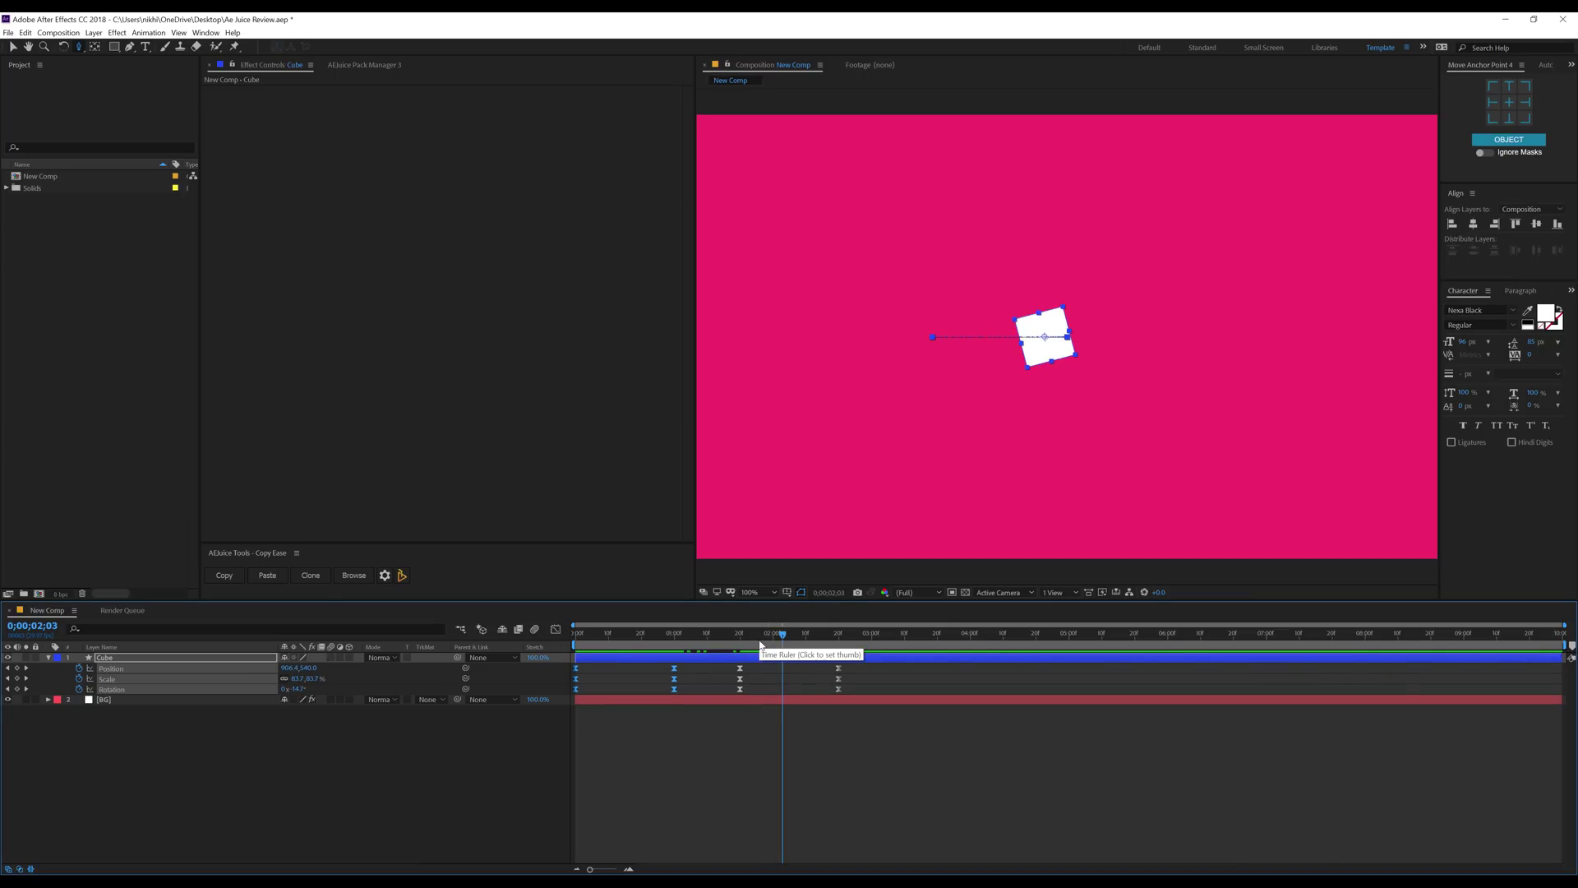
{"action": "key", "text": "ctrl+z"}
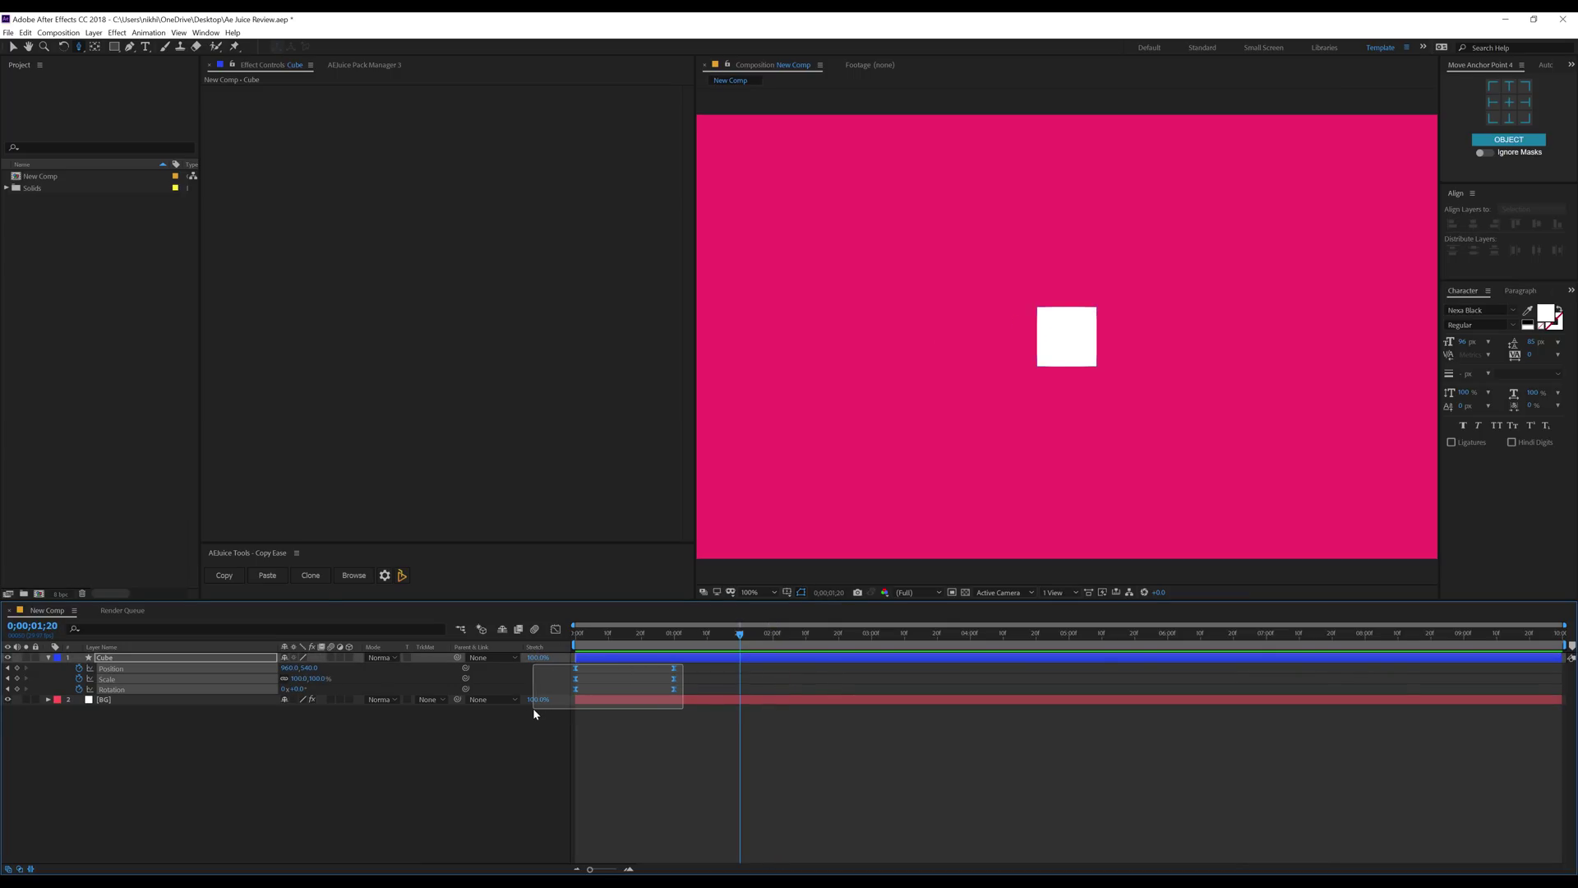
{"action": "left_click", "coordinate": [608, 709]}
{"action": "key", "text": "shift+x"}
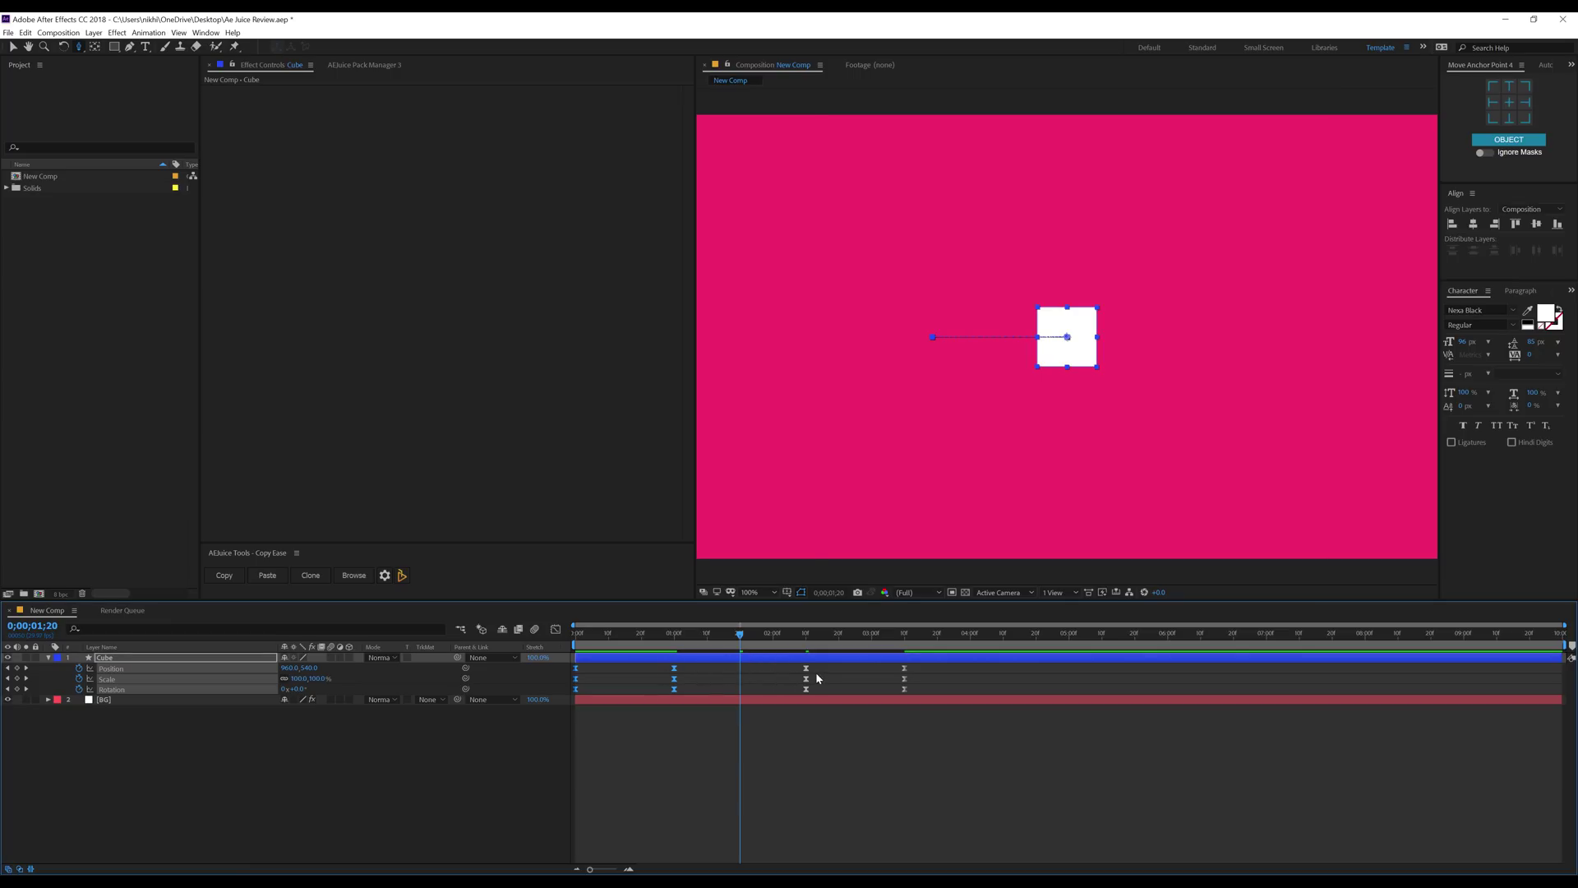
{"action": "key", "text": "space"}
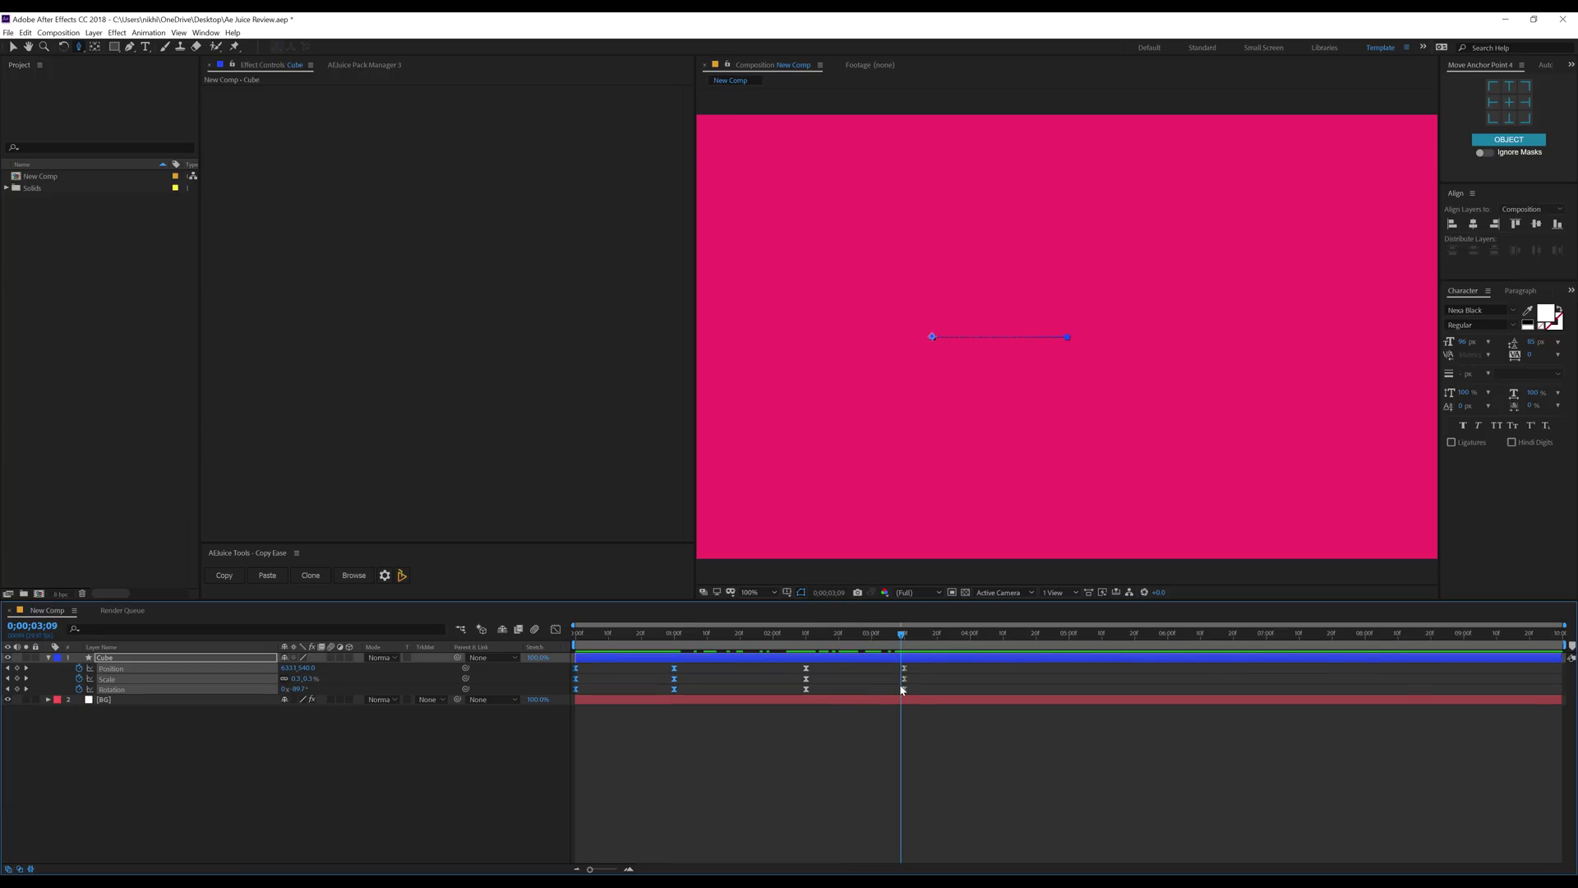
Glance at the ease preset browser, then give all the Cube's keyframes an Easy Ease in the curve view.
{"action": "left_click", "coordinate": [354, 575]}
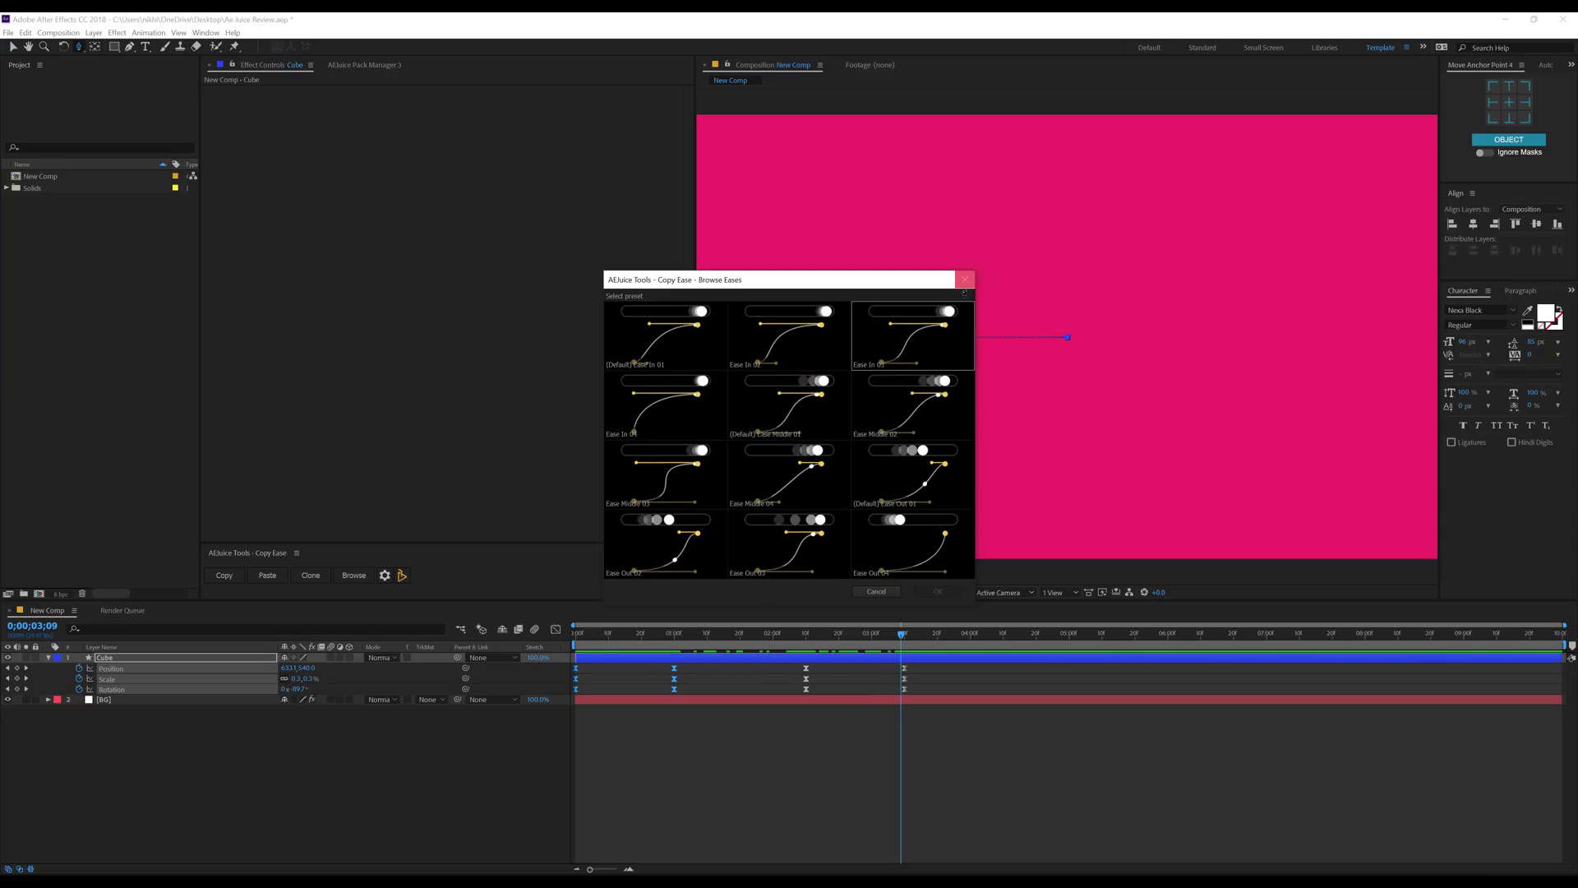
{"action": "double_click", "coordinate": [767, 543]}
{"action": "left_click_drag", "start_coordinate": [935, 666], "coordinate": [545, 707]}
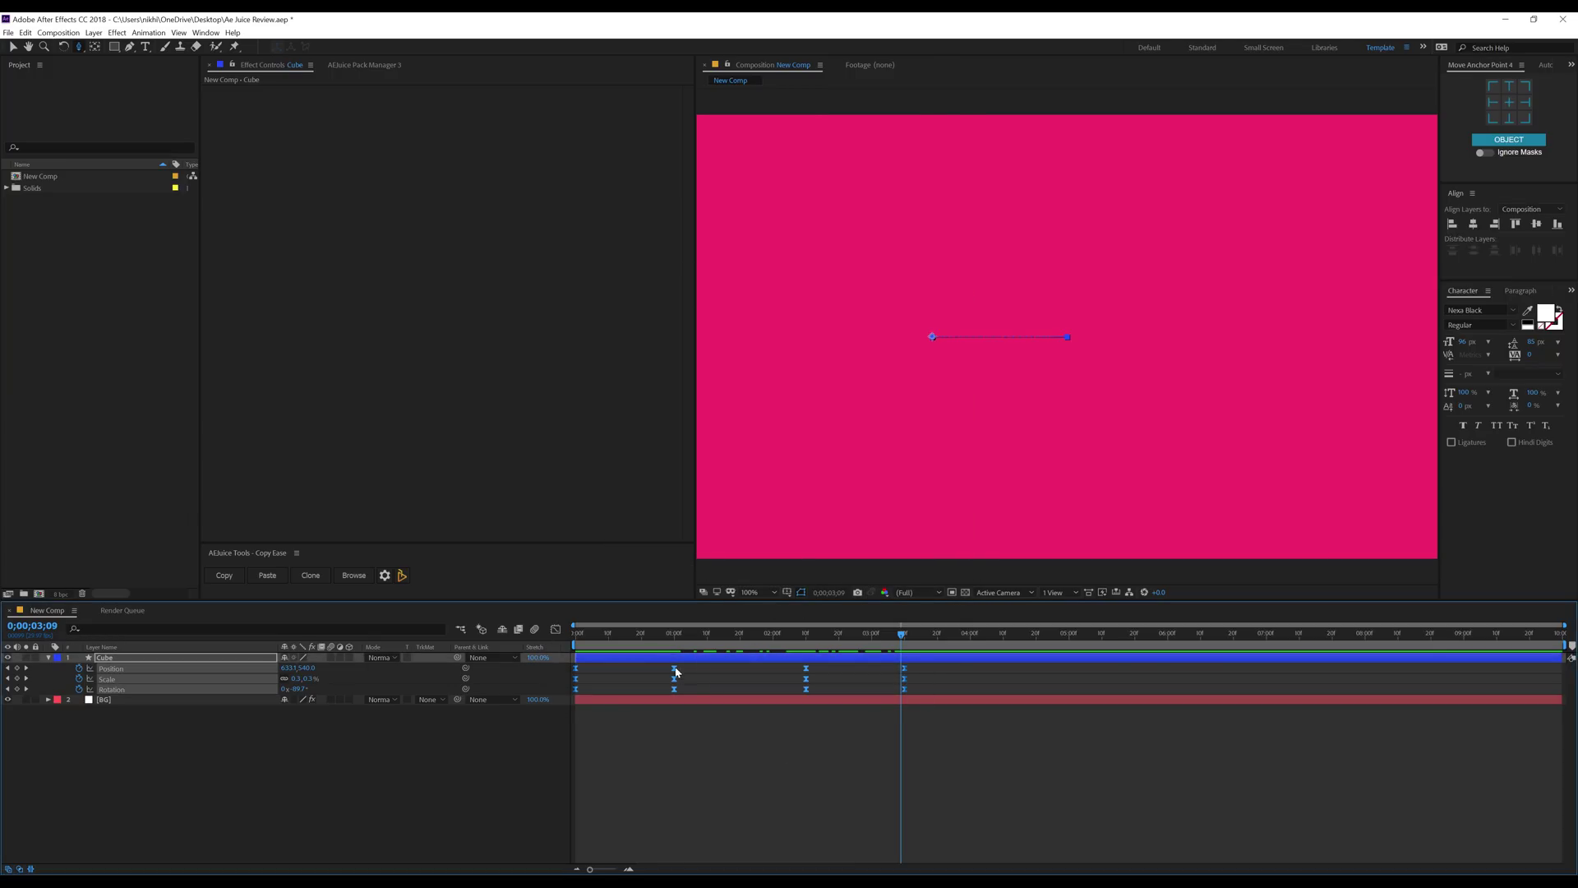
{"action": "left_click", "coordinate": [556, 629]}
{"action": "left_click_drag", "start_coordinate": [996, 786], "coordinate": [471, 837]}
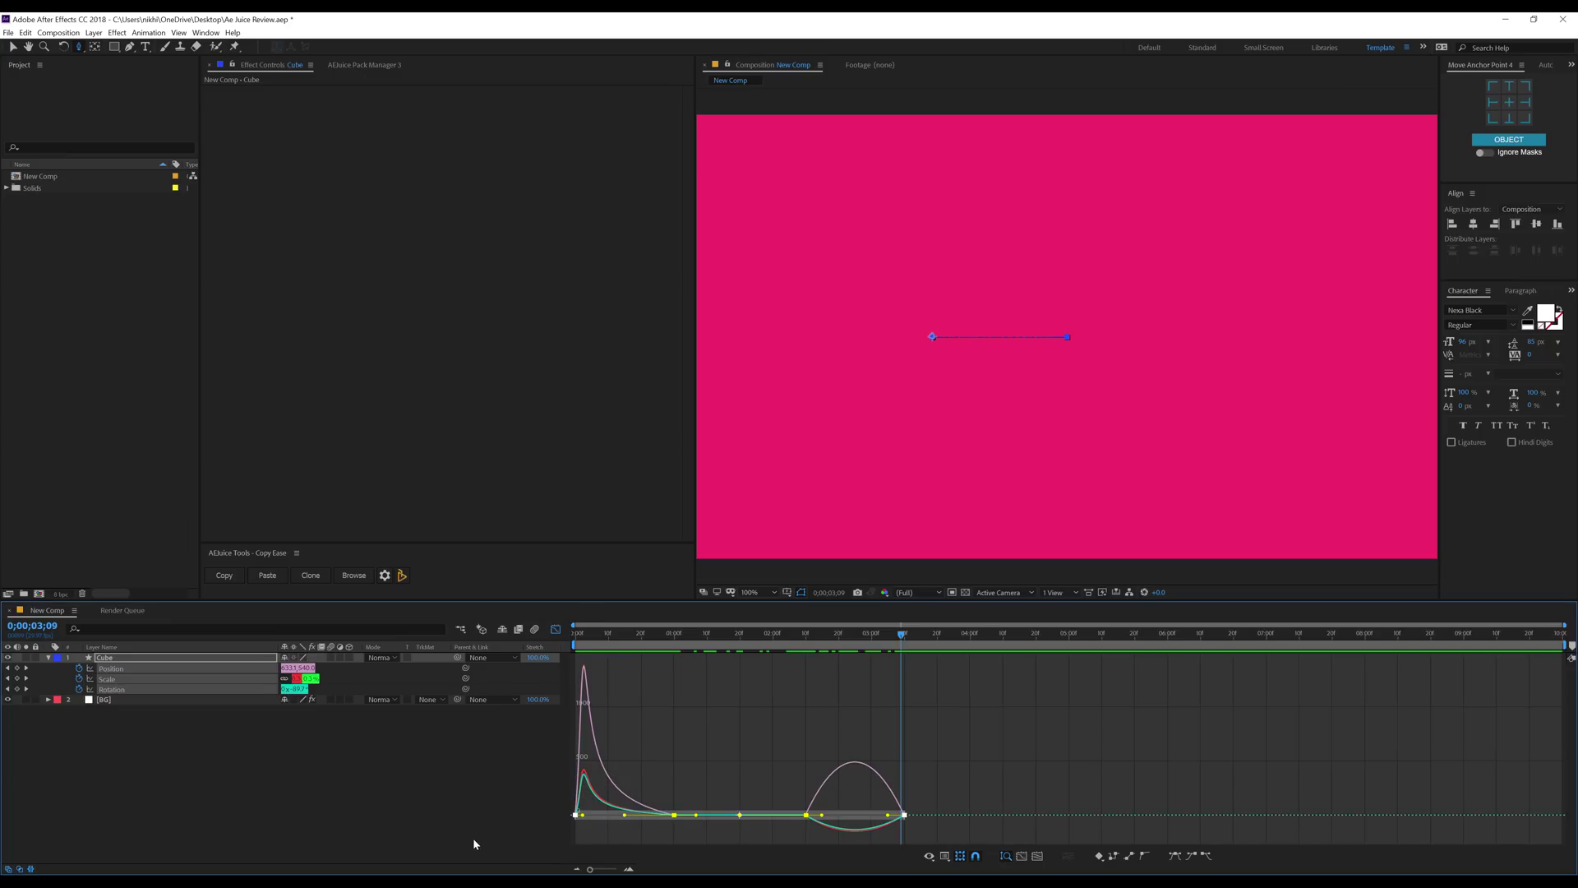
{"action": "key", "text": "F9"}
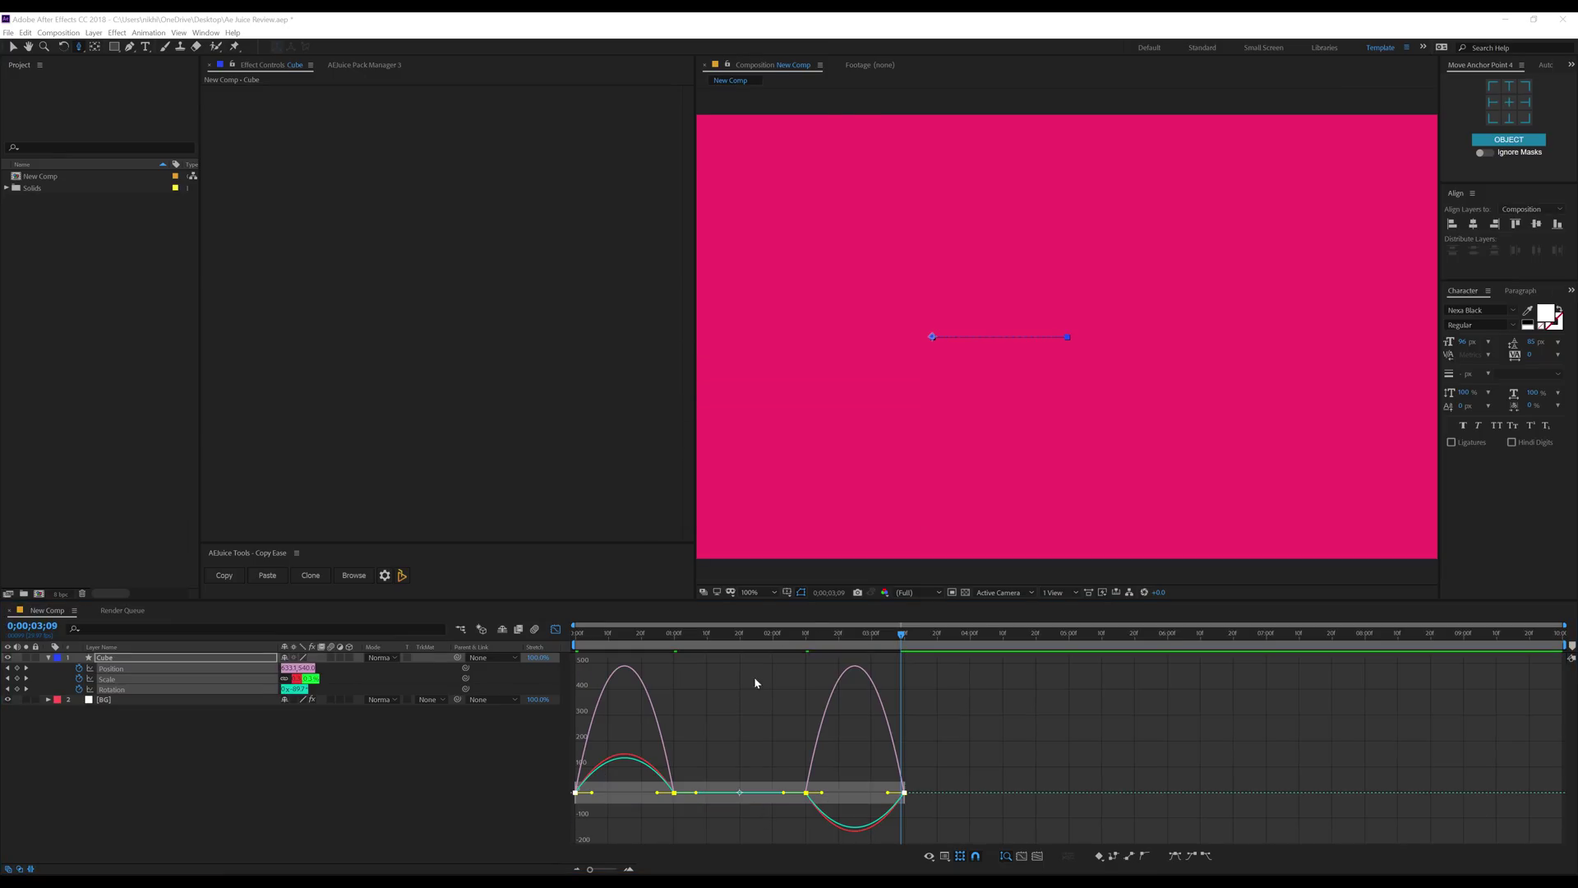
Paste an AEJuice ease preset onto the keyframes, then paste a second preset over it.
{"action": "left_click", "coordinate": [354, 577]}
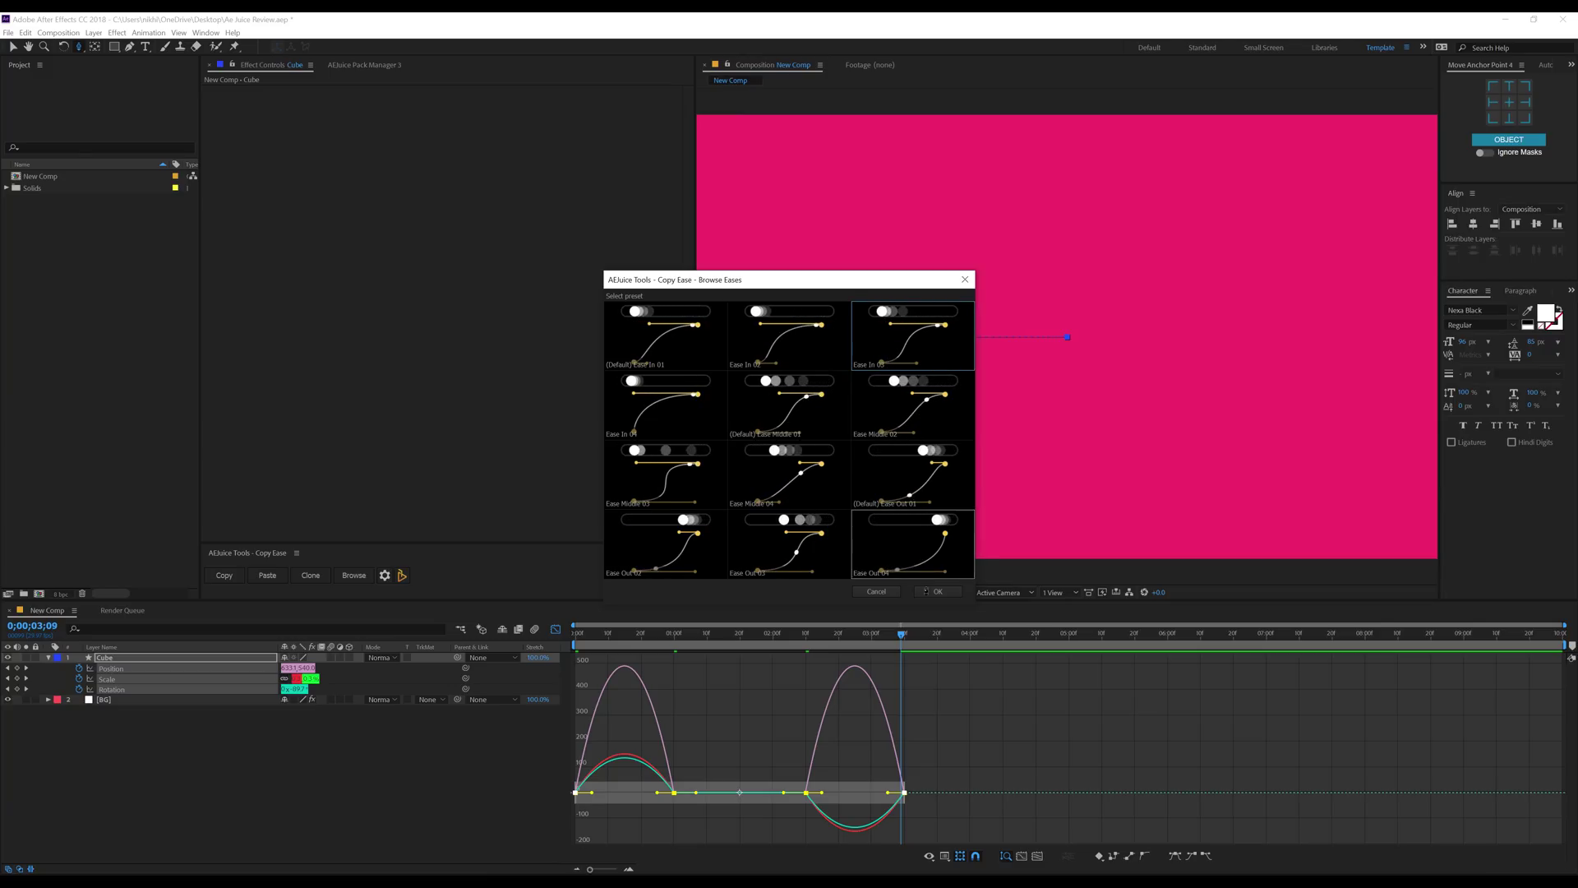
{"action": "left_click", "coordinate": [936, 591]}
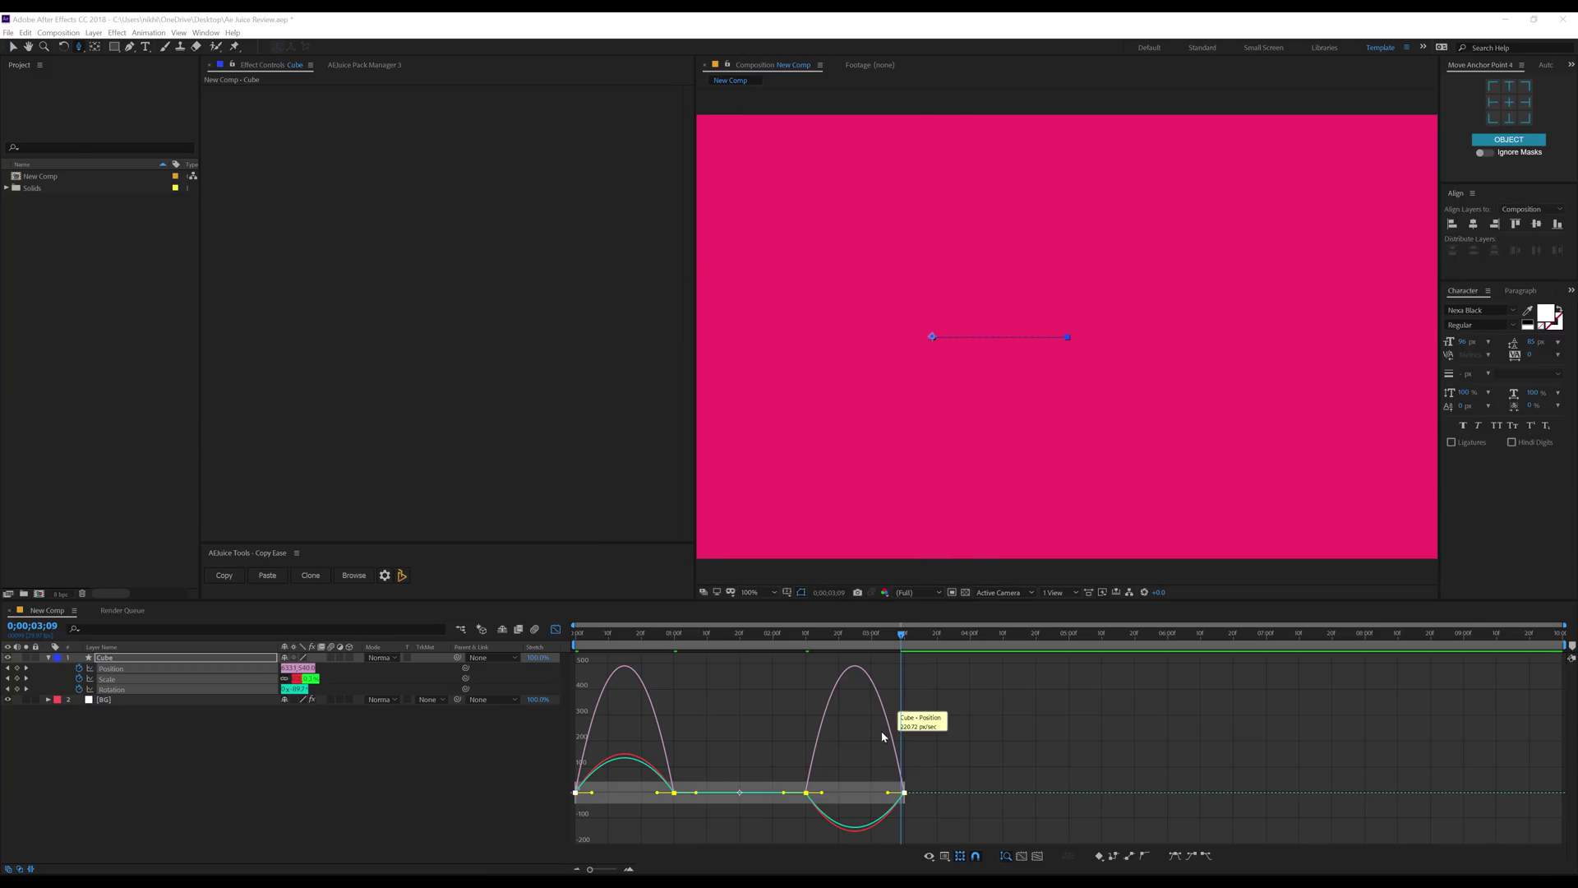
{"action": "left_click", "coordinate": [267, 581]}
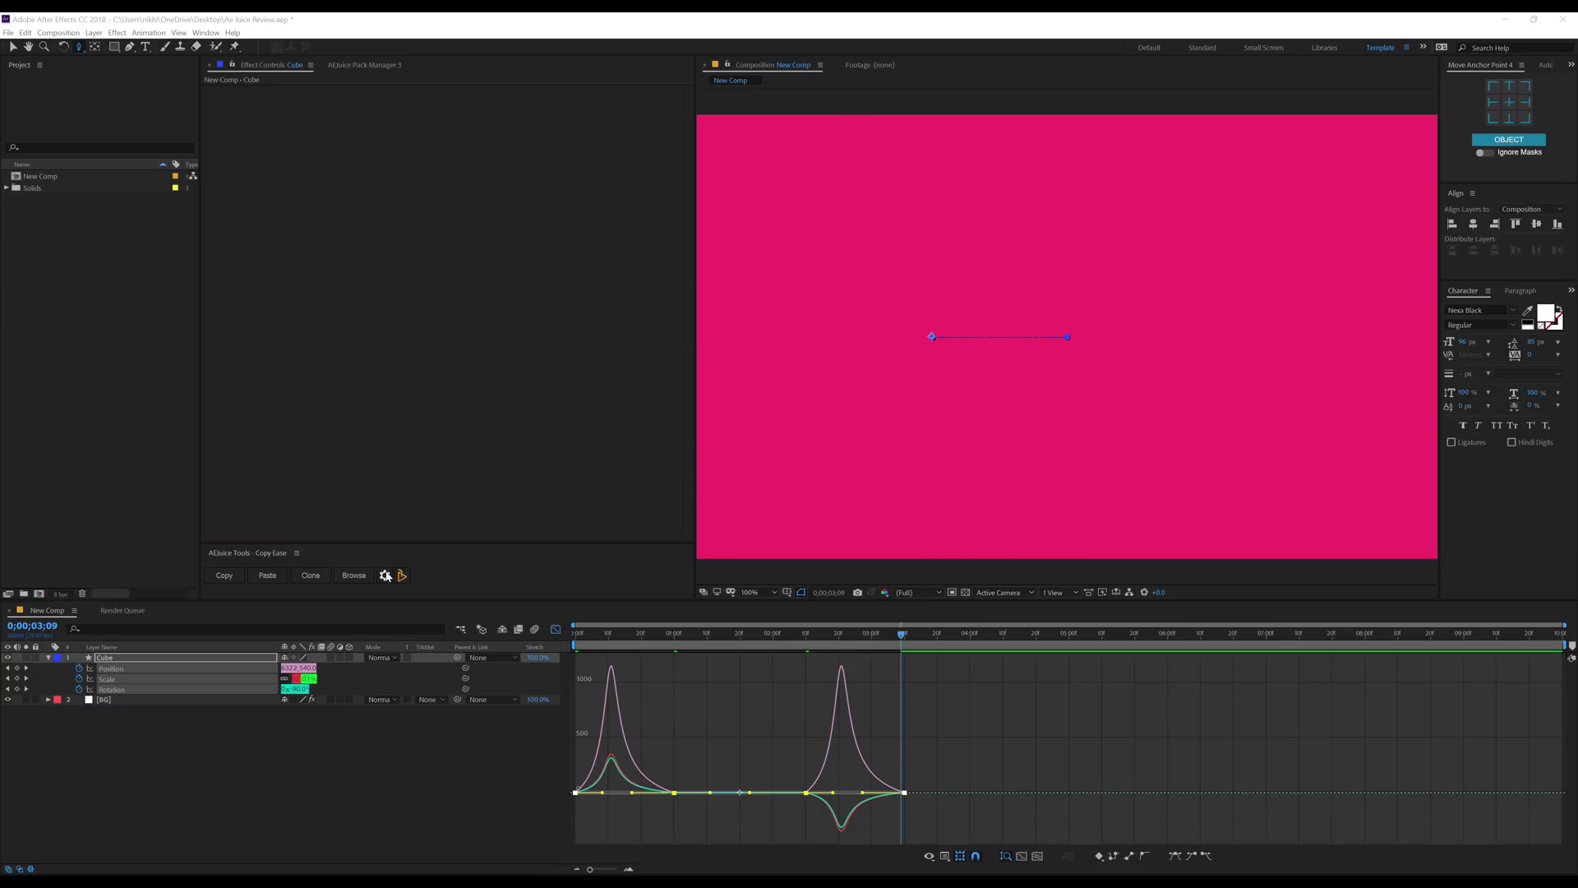
{"action": "left_click", "coordinate": [354, 576]}
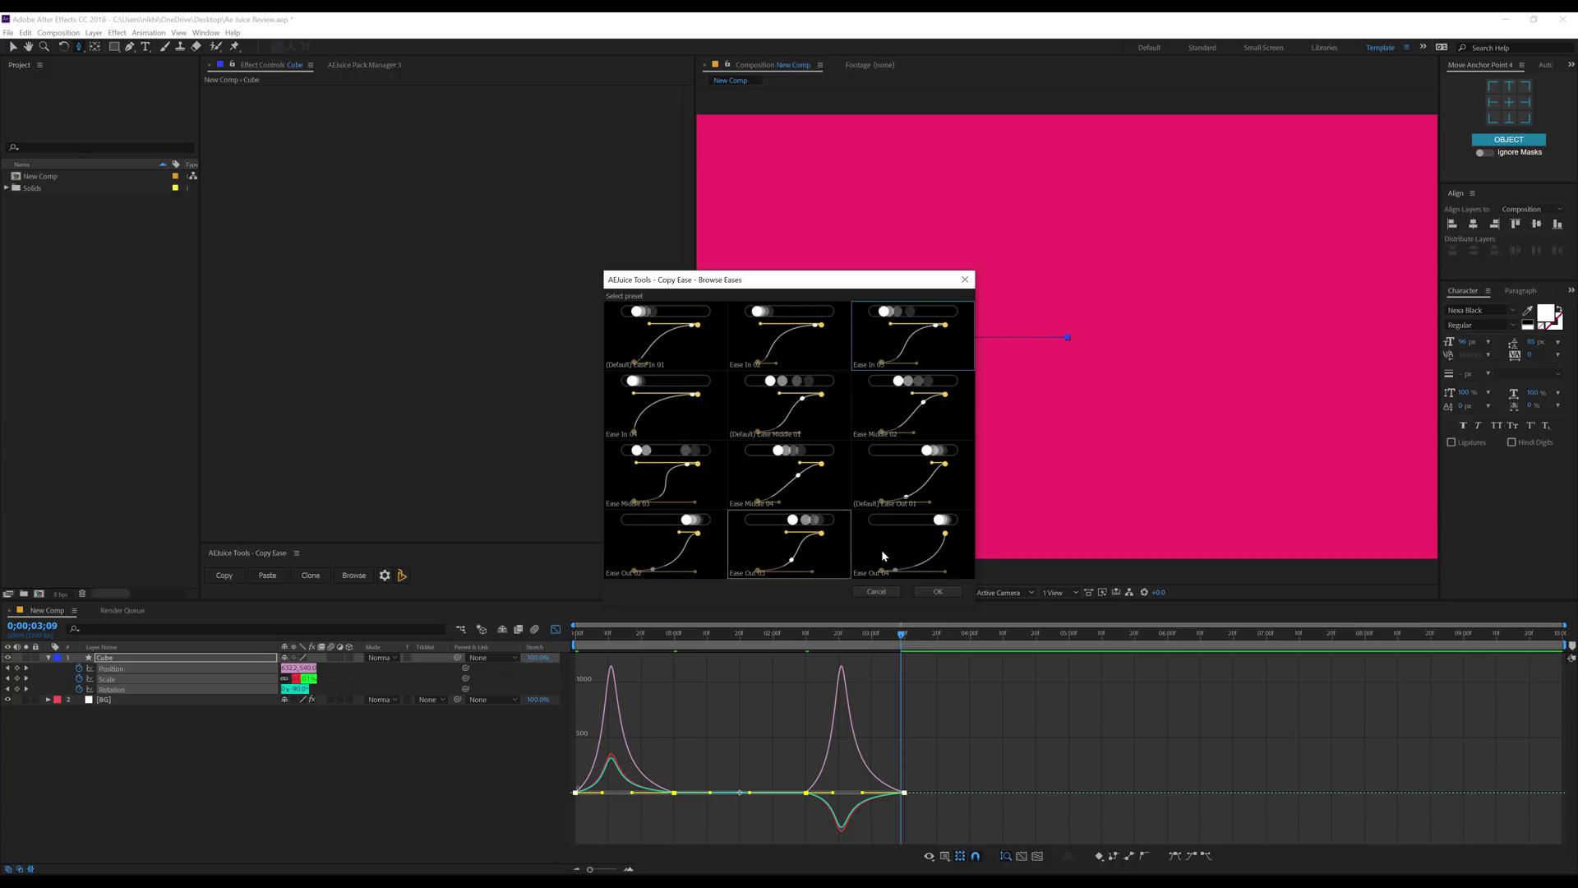
{"action": "left_click", "coordinate": [937, 592]}
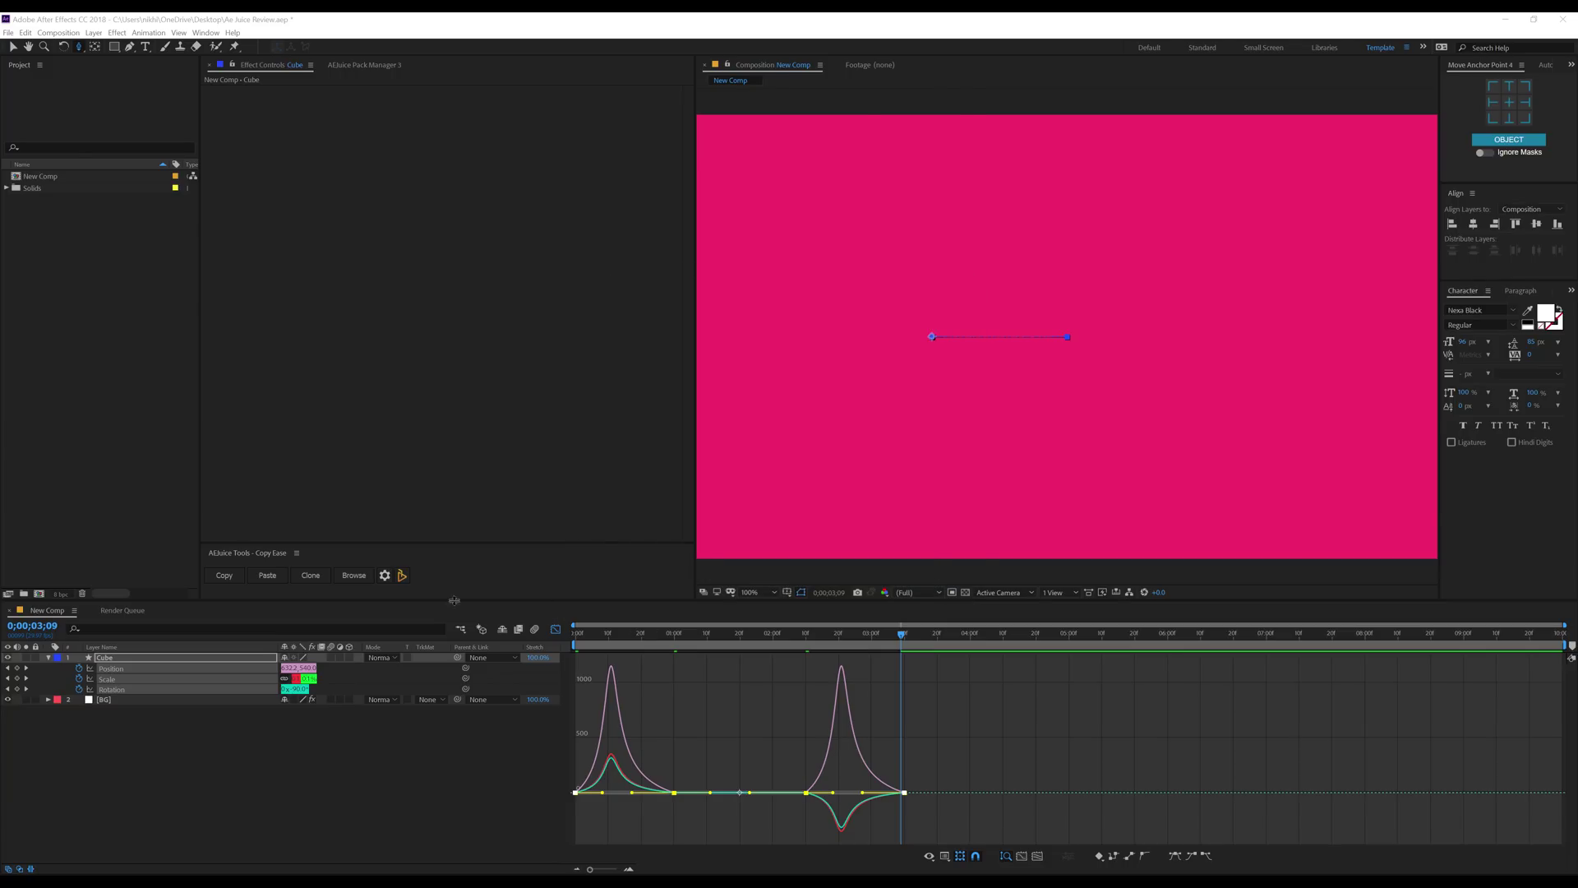
{"action": "left_click", "coordinate": [268, 575]}
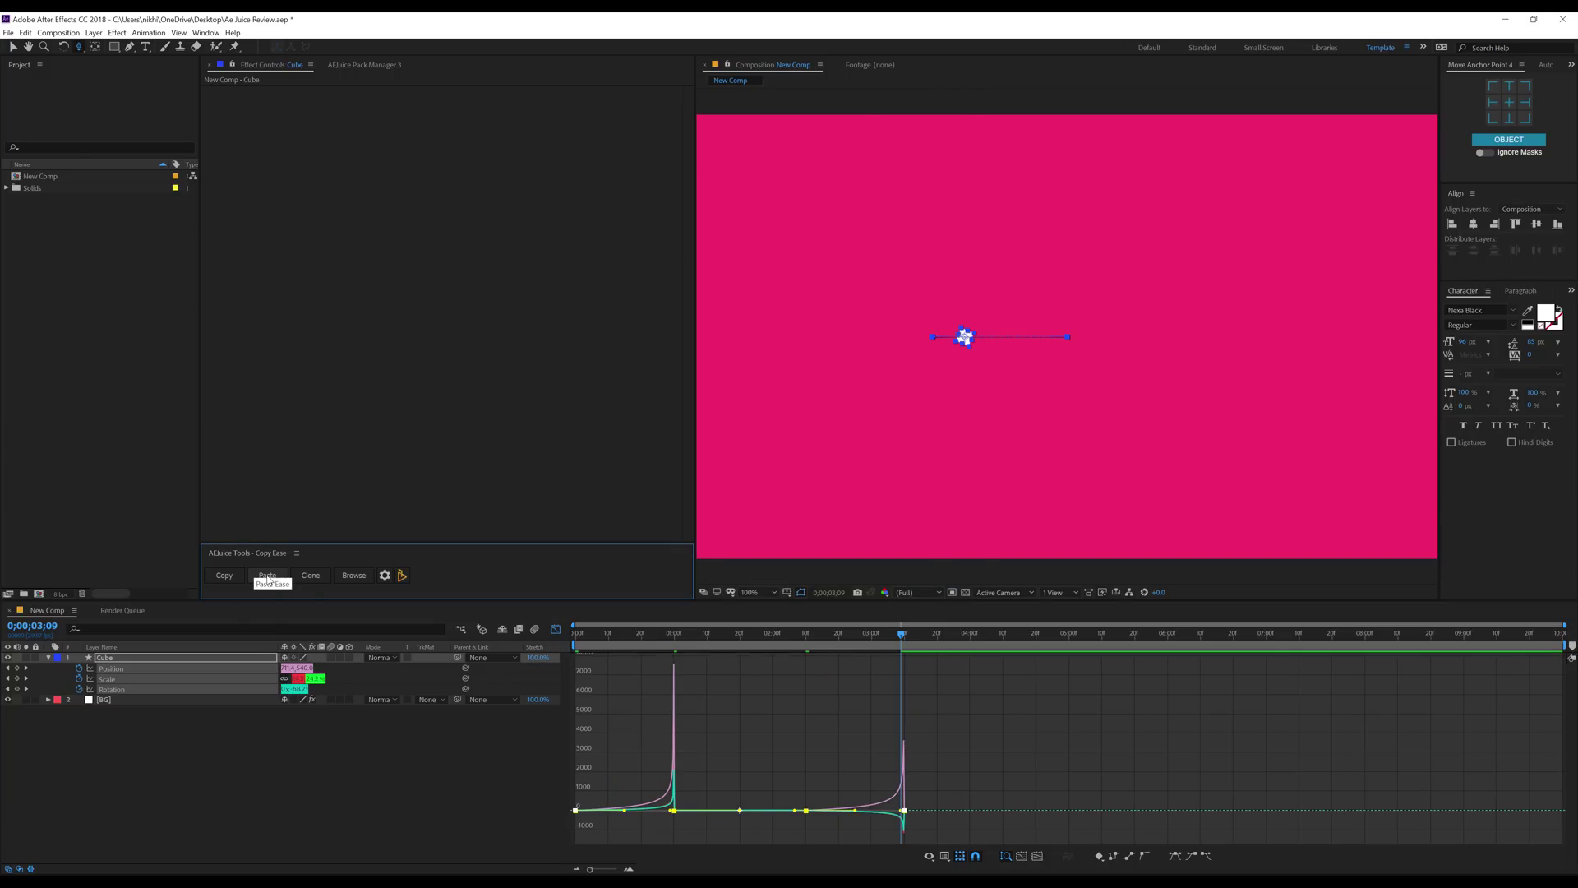
Copy the current keyframe ease and preview the composition from the start.
{"action": "key", "text": "shift+c"}
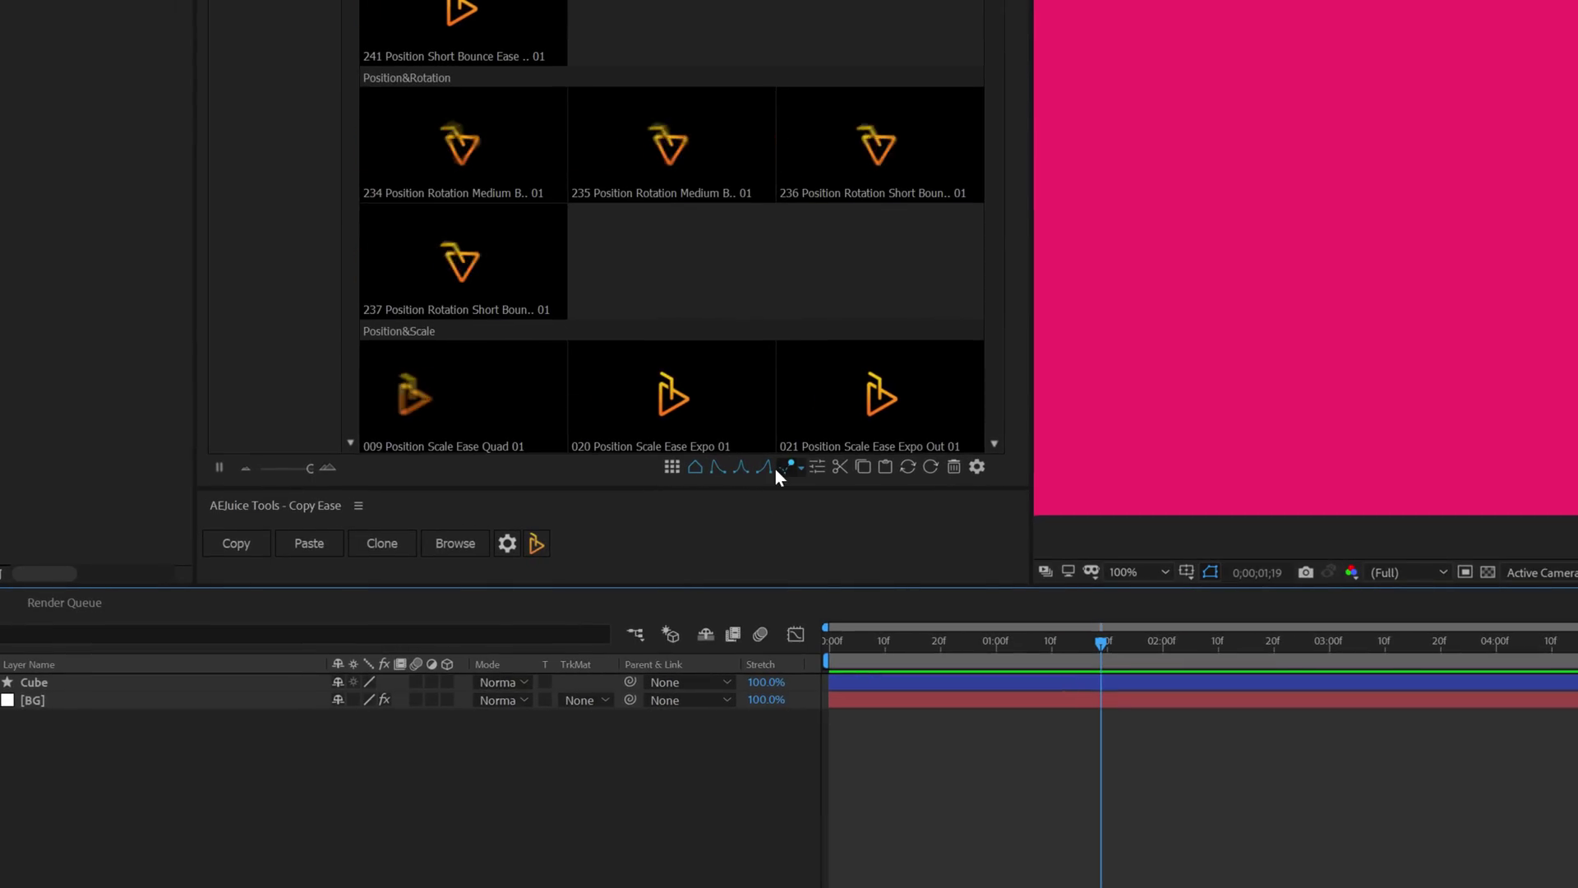
{"action": "left_click", "coordinate": [843, 639]}
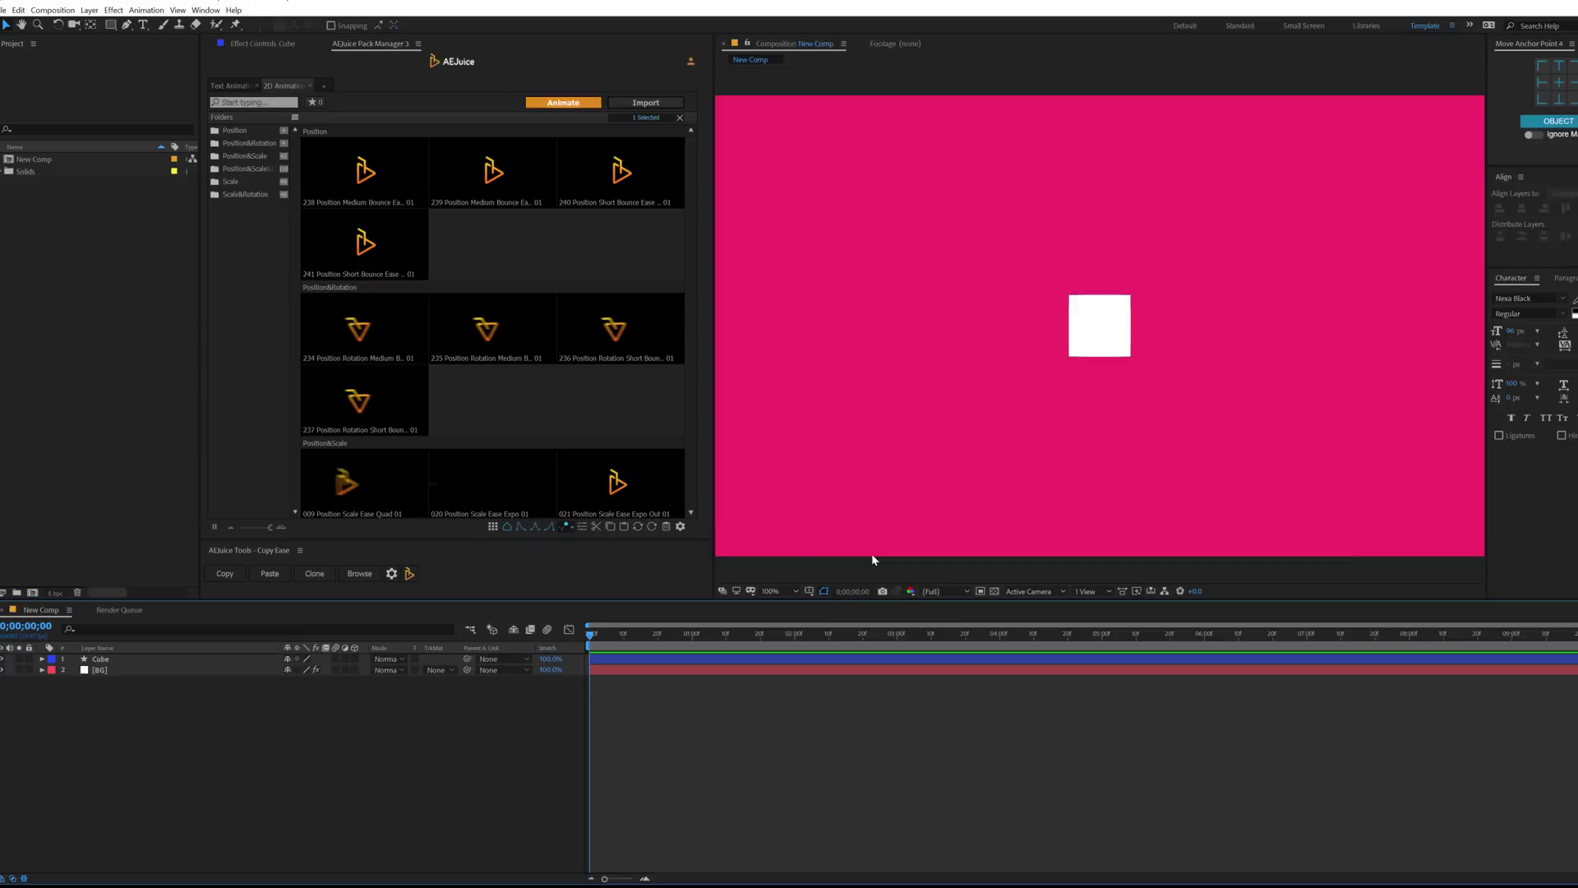
{"action": "key", "text": "space"}
{"action": "key", "text": "space"}
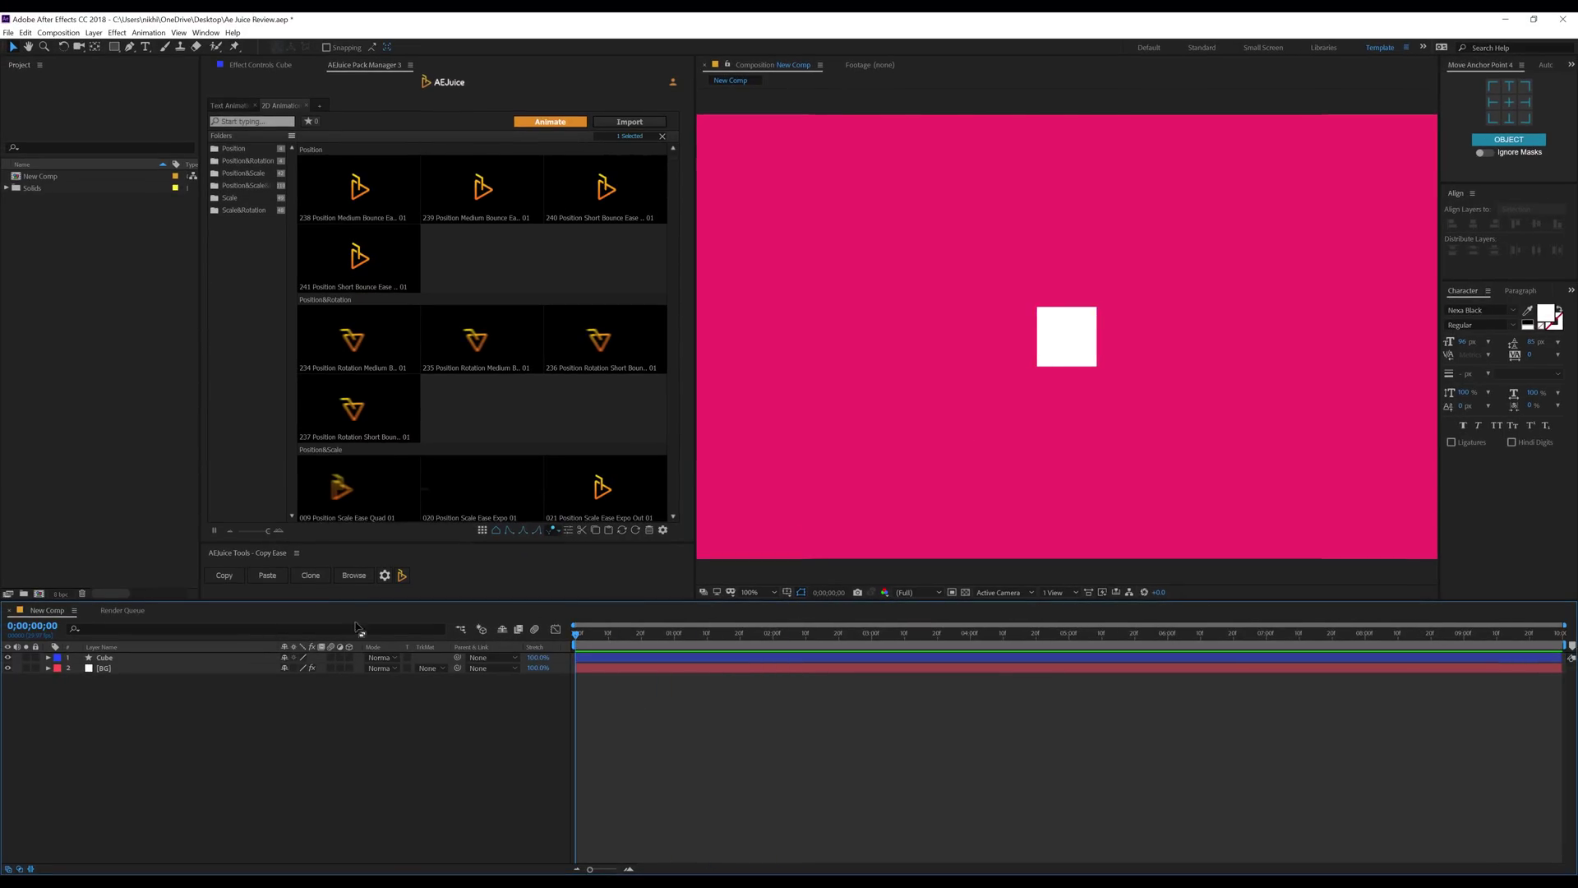
Apply preset 239's bounce IN animation to the Cube layer and preview it.
{"action": "left_click", "coordinate": [169, 659]}
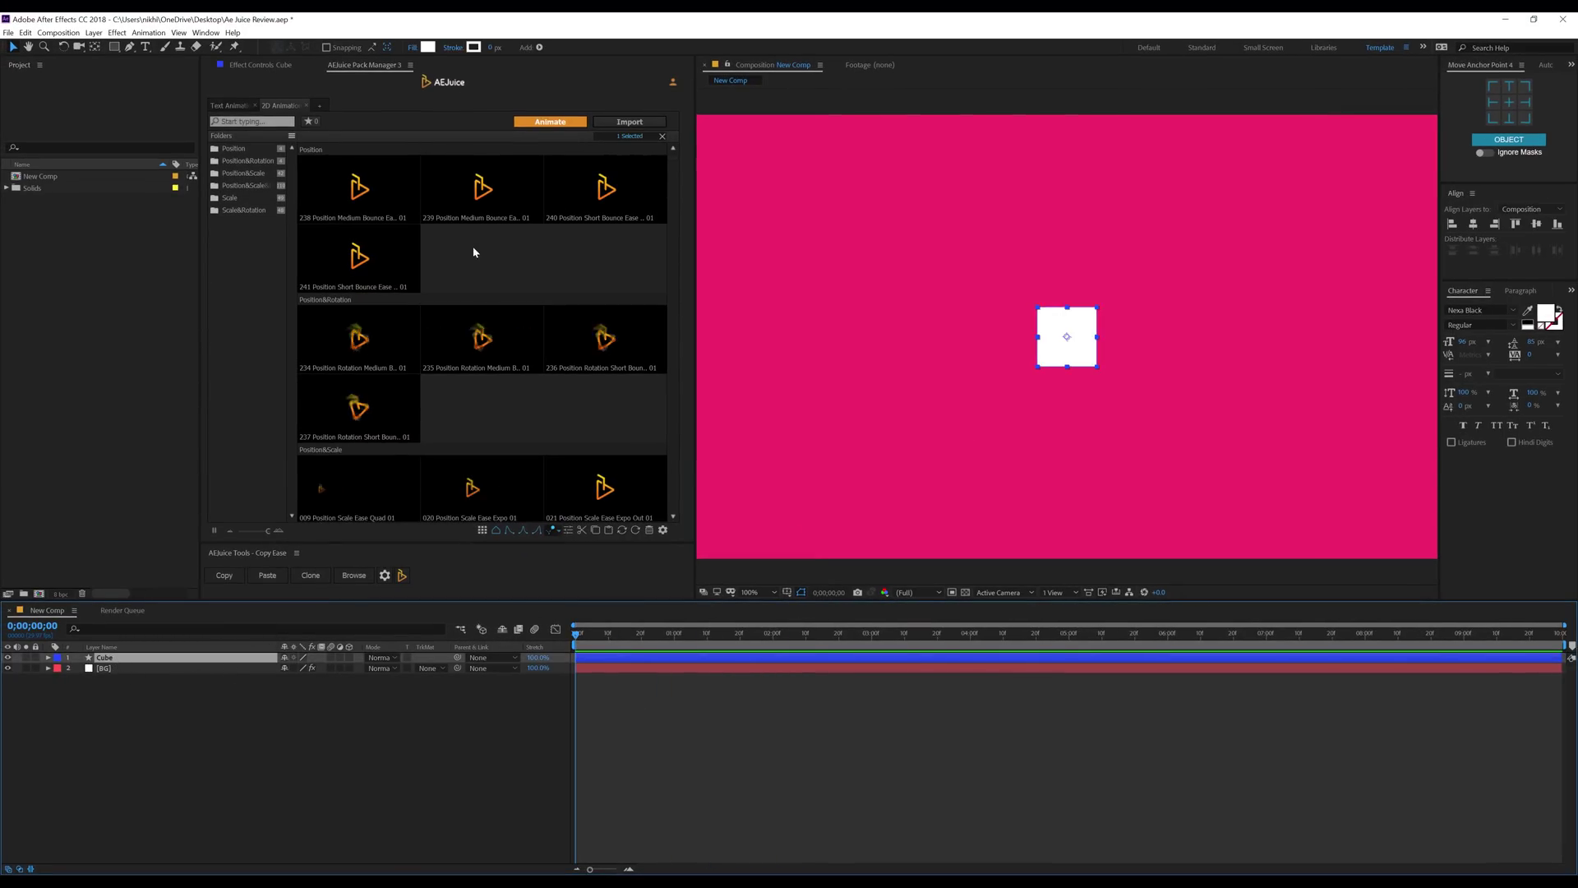
{"action": "left_click", "coordinate": [433, 190]}
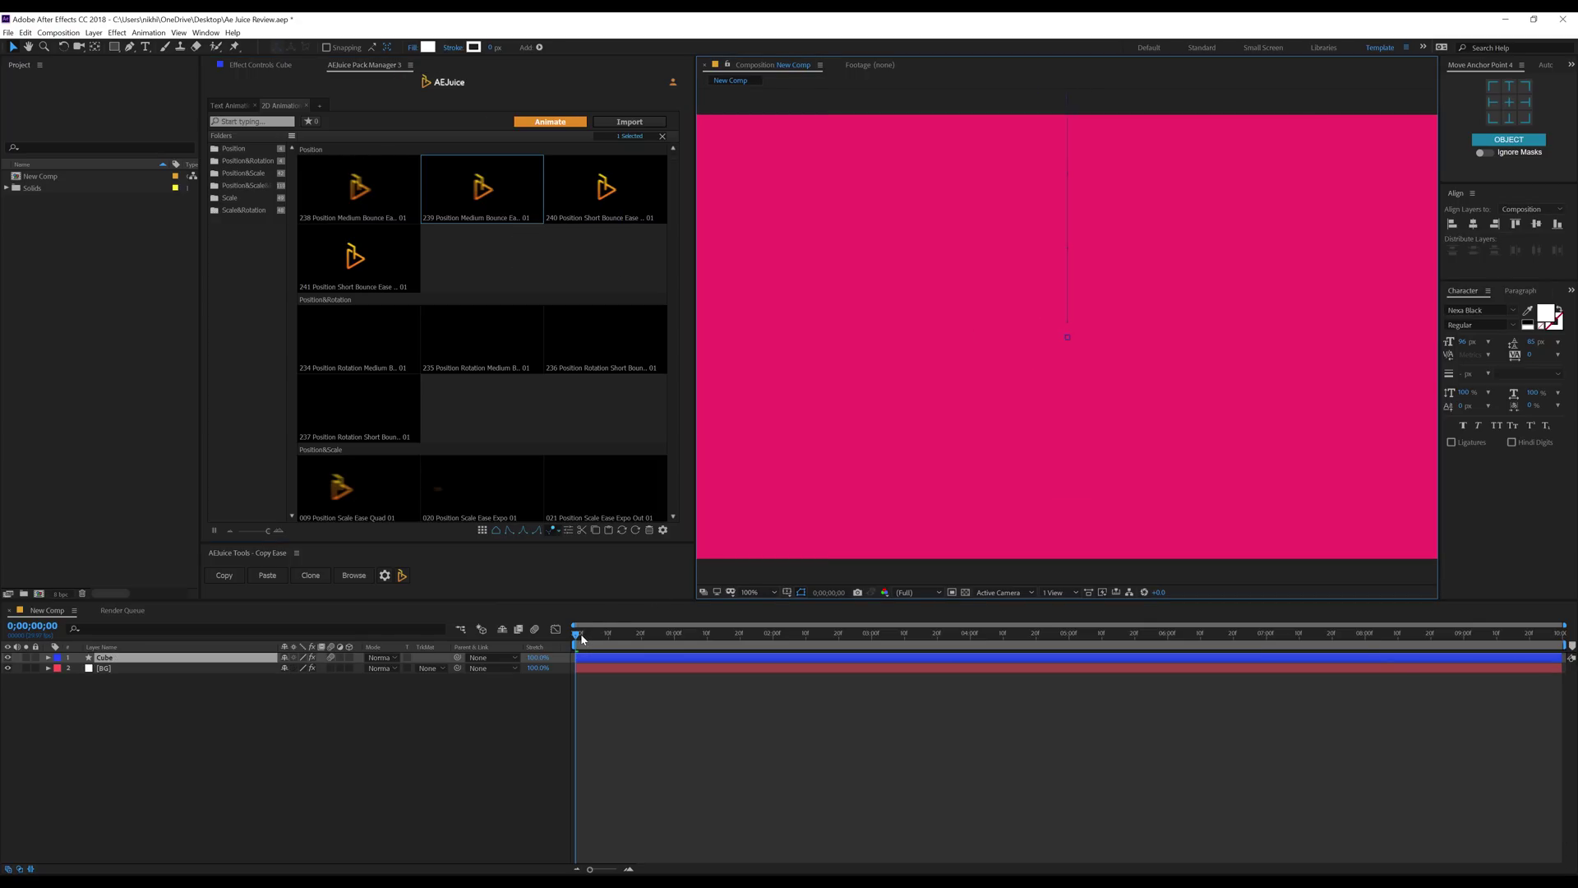
{"action": "key", "text": "space"}
{"action": "left_click", "coordinate": [622, 633]}
{"action": "key", "text": "Home"}
{"action": "key", "text": "space"}
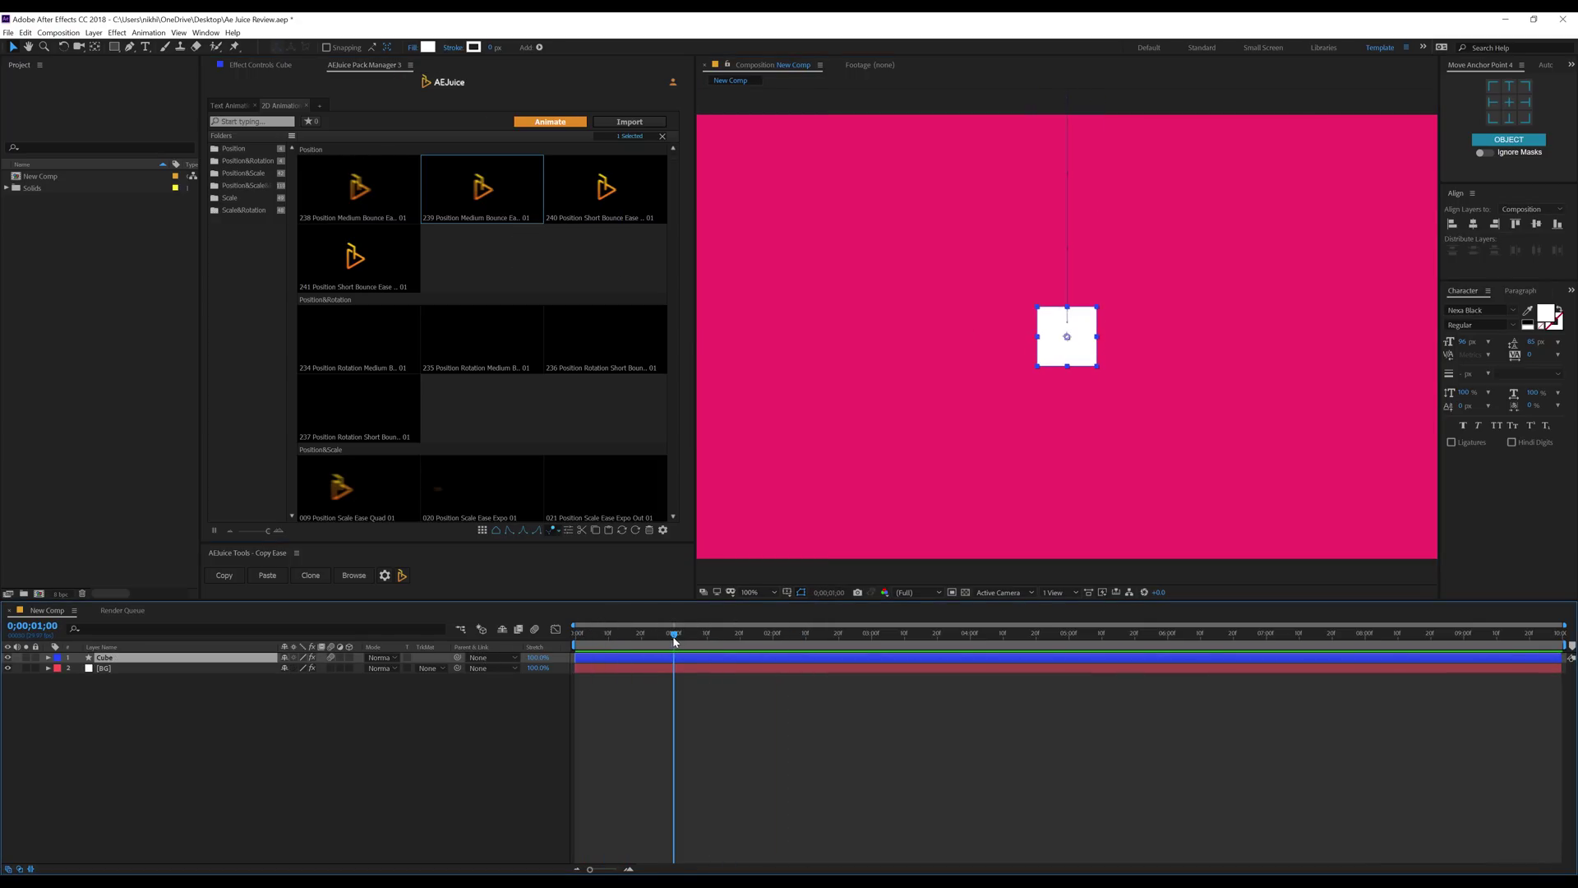
Import the preset from the AEJuice library onto Cube and preview the result.
{"action": "scroll", "coordinate": [557, 530], "scroll_direction": "down", "scroll_amount": 1}
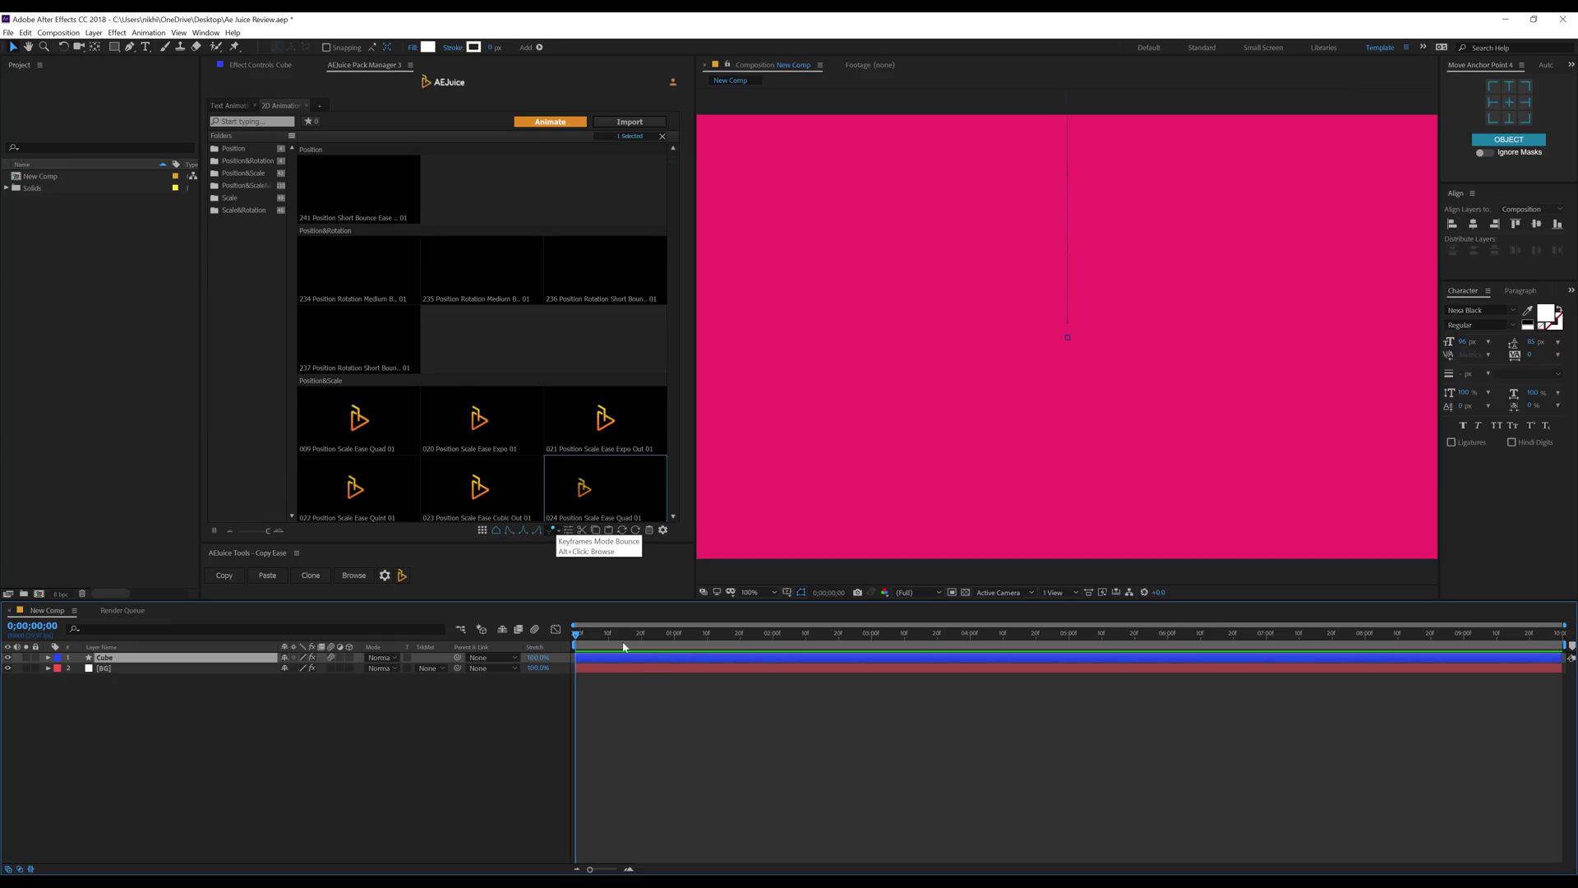
{"action": "left_click", "coordinate": [520, 532]}
{"action": "scroll", "coordinate": [491, 234], "scroll_direction": "up", "scroll_amount": 1}
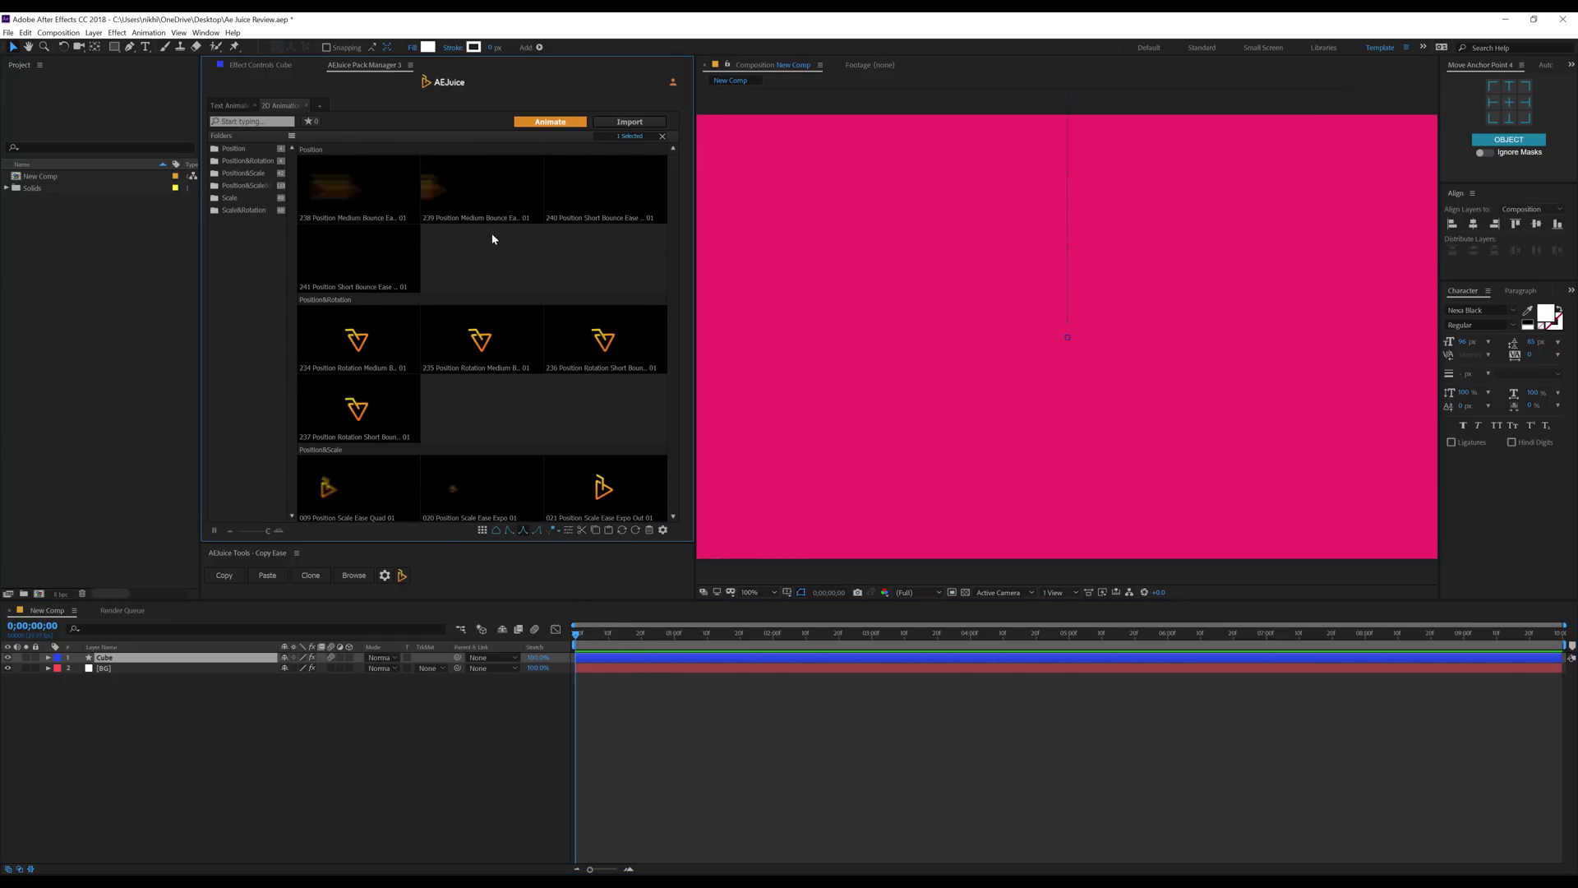
{"action": "left_click", "coordinate": [631, 123]}
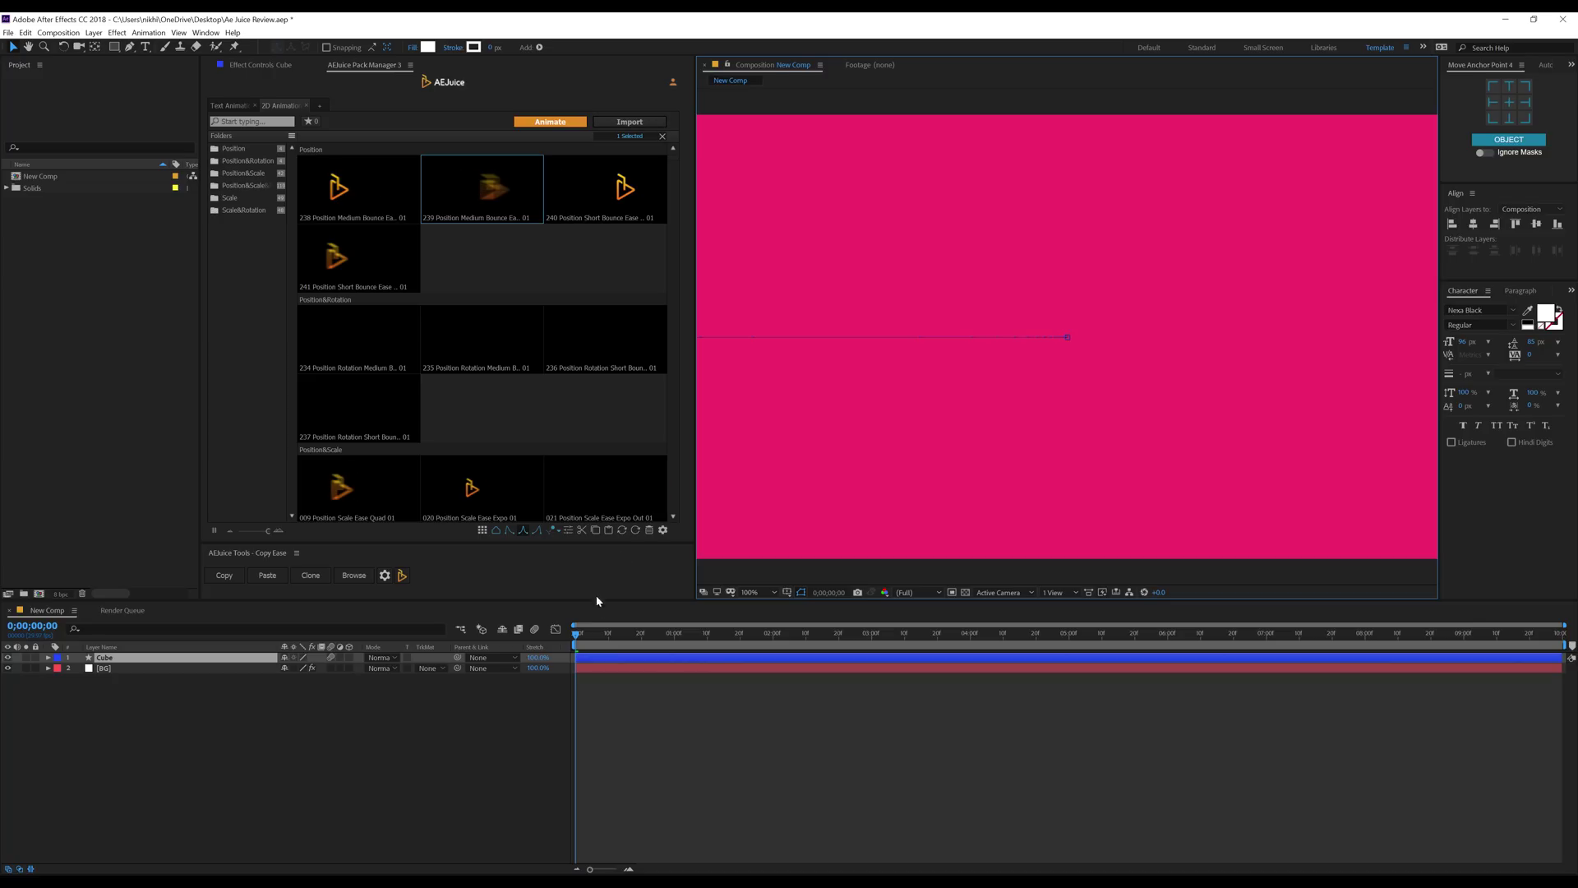
{"action": "key", "text": "space"}
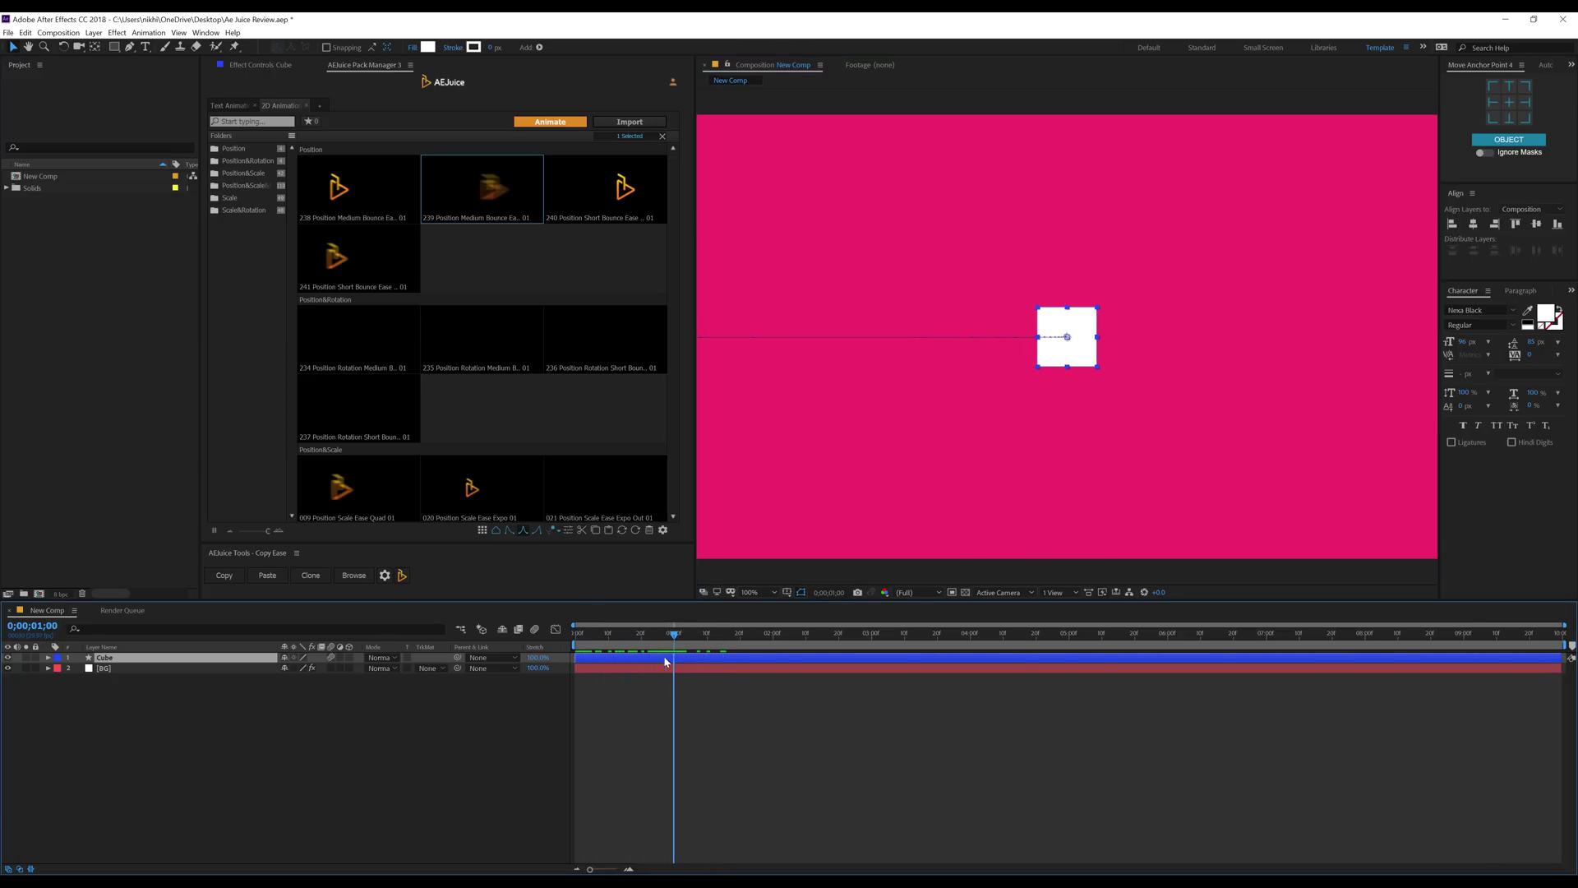
{"action": "key", "text": "space"}
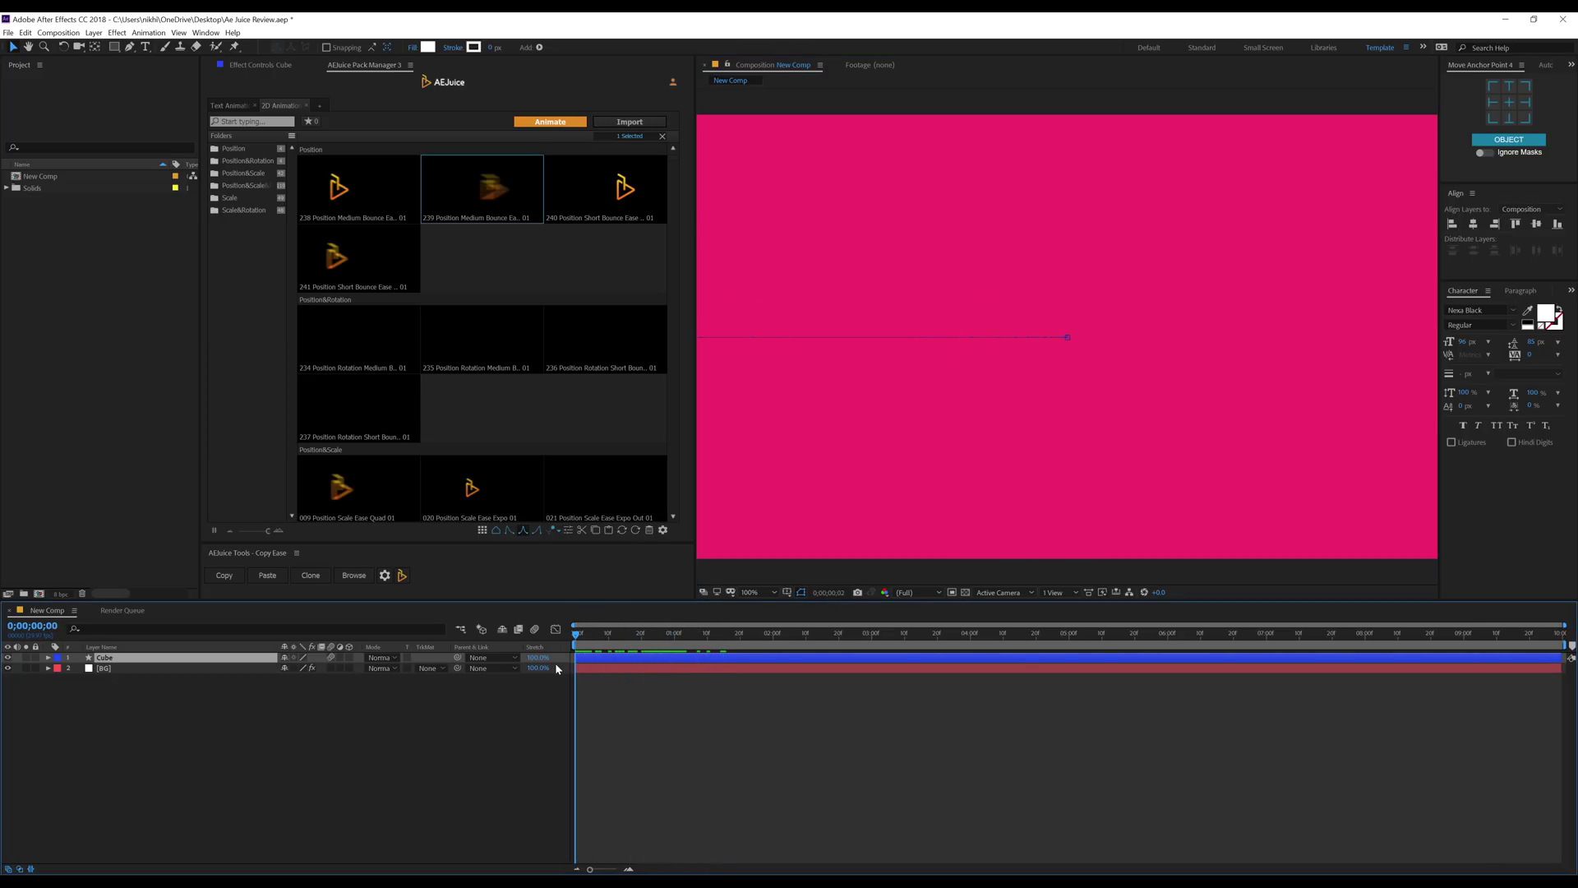
Reapply the preset to Cube and replay its slide-in from the left edge to centre.
{"action": "left_click", "coordinate": [510, 534]}
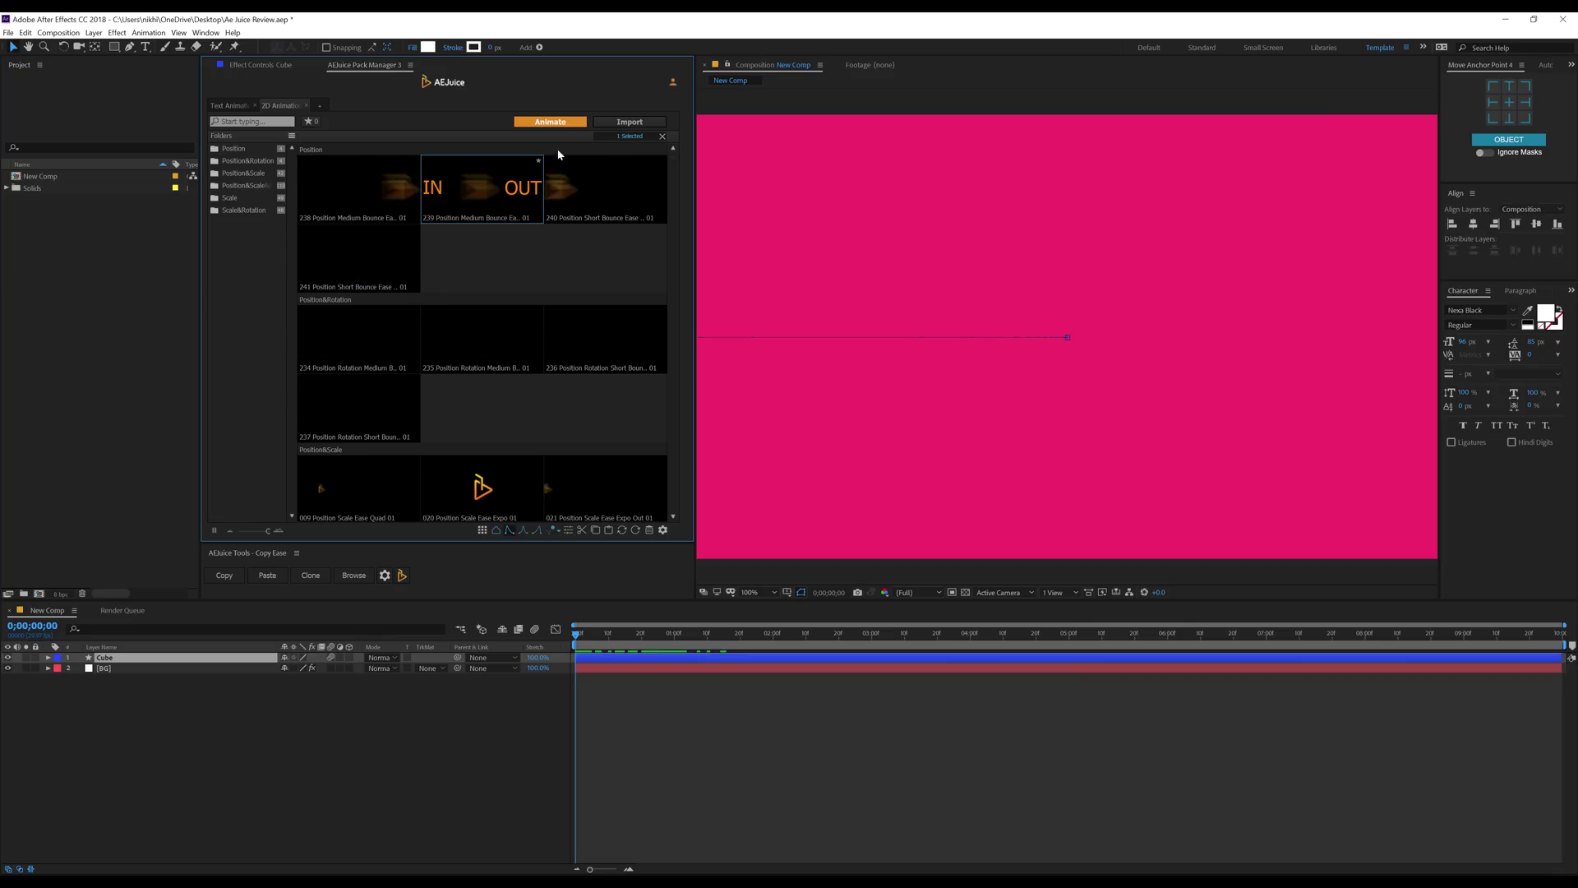
{"action": "left_click", "coordinate": [612, 123]}
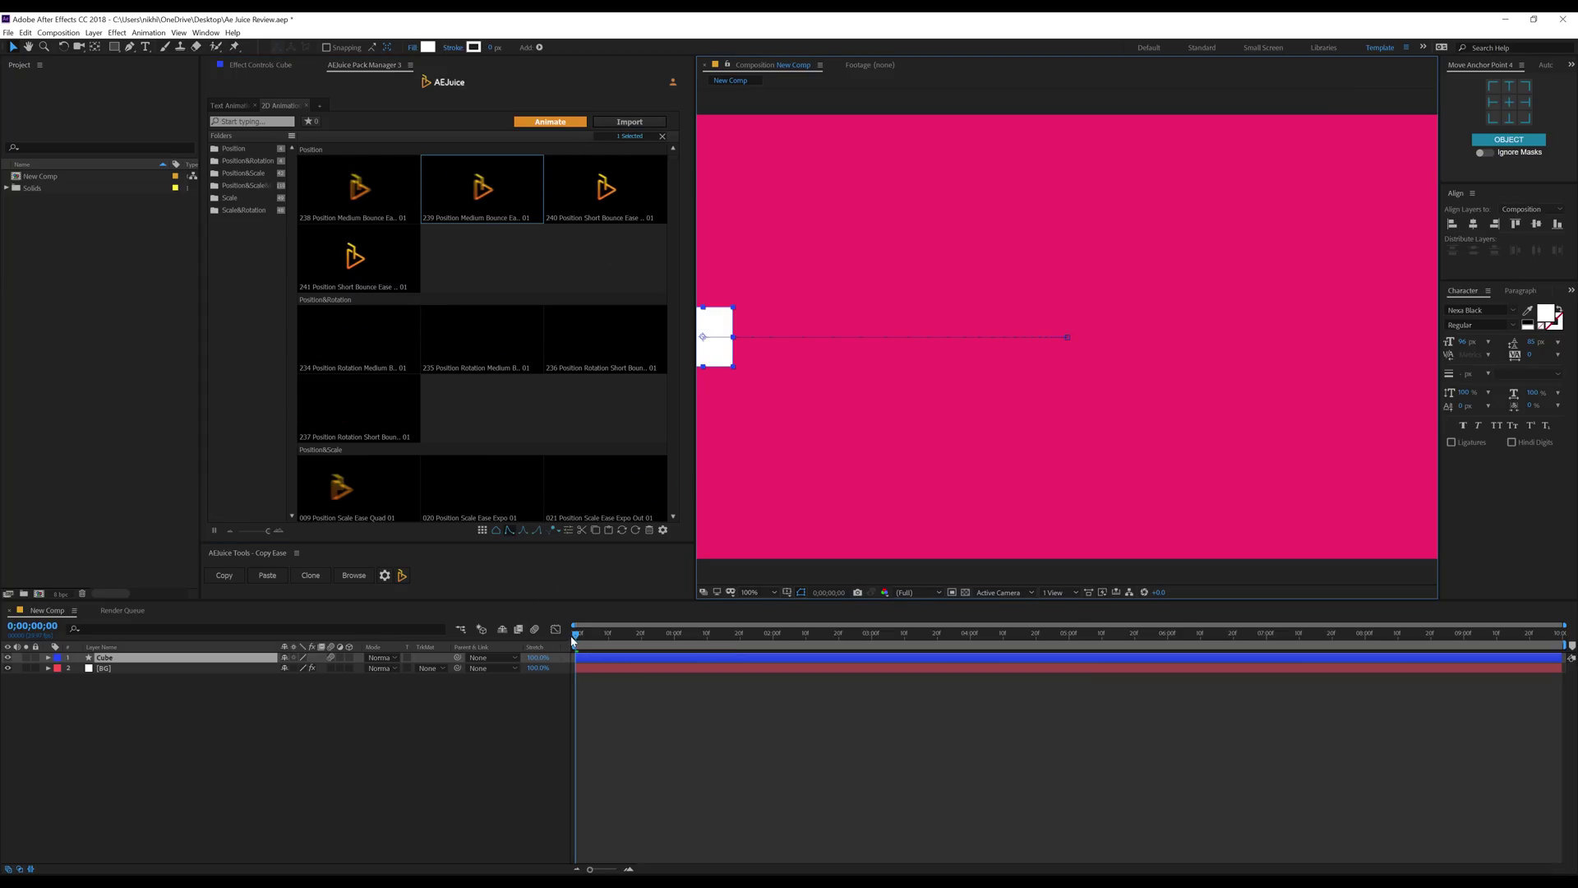
{"action": "left_click_drag", "start_coordinate": [573, 639], "coordinate": [707, 634]}
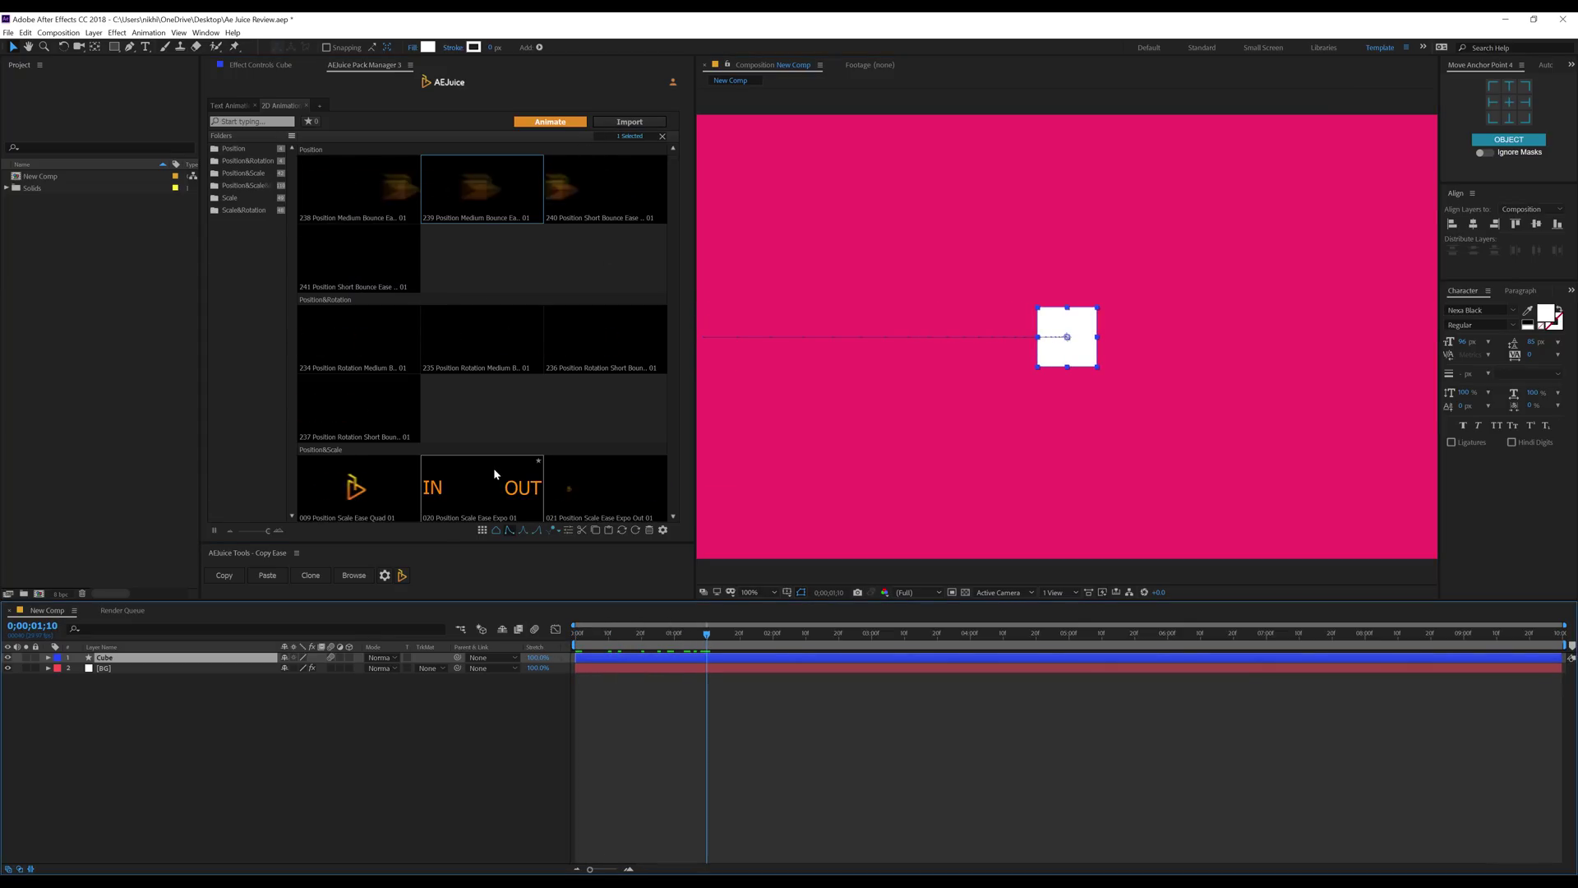
{"action": "left_click", "coordinate": [553, 531]}
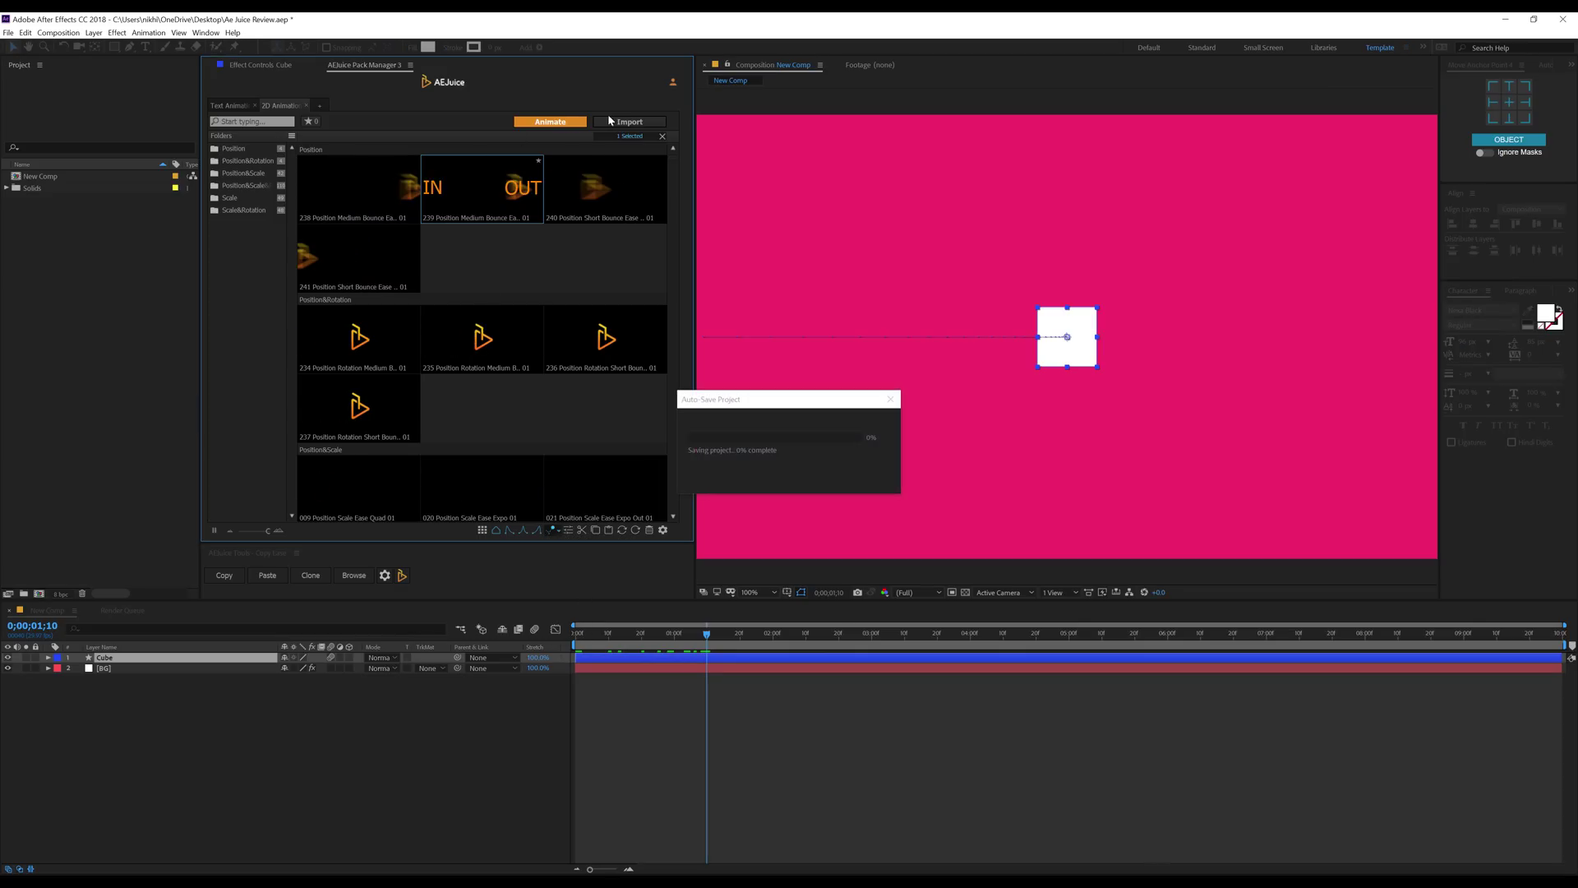
{"action": "left_click", "coordinate": [583, 634]}
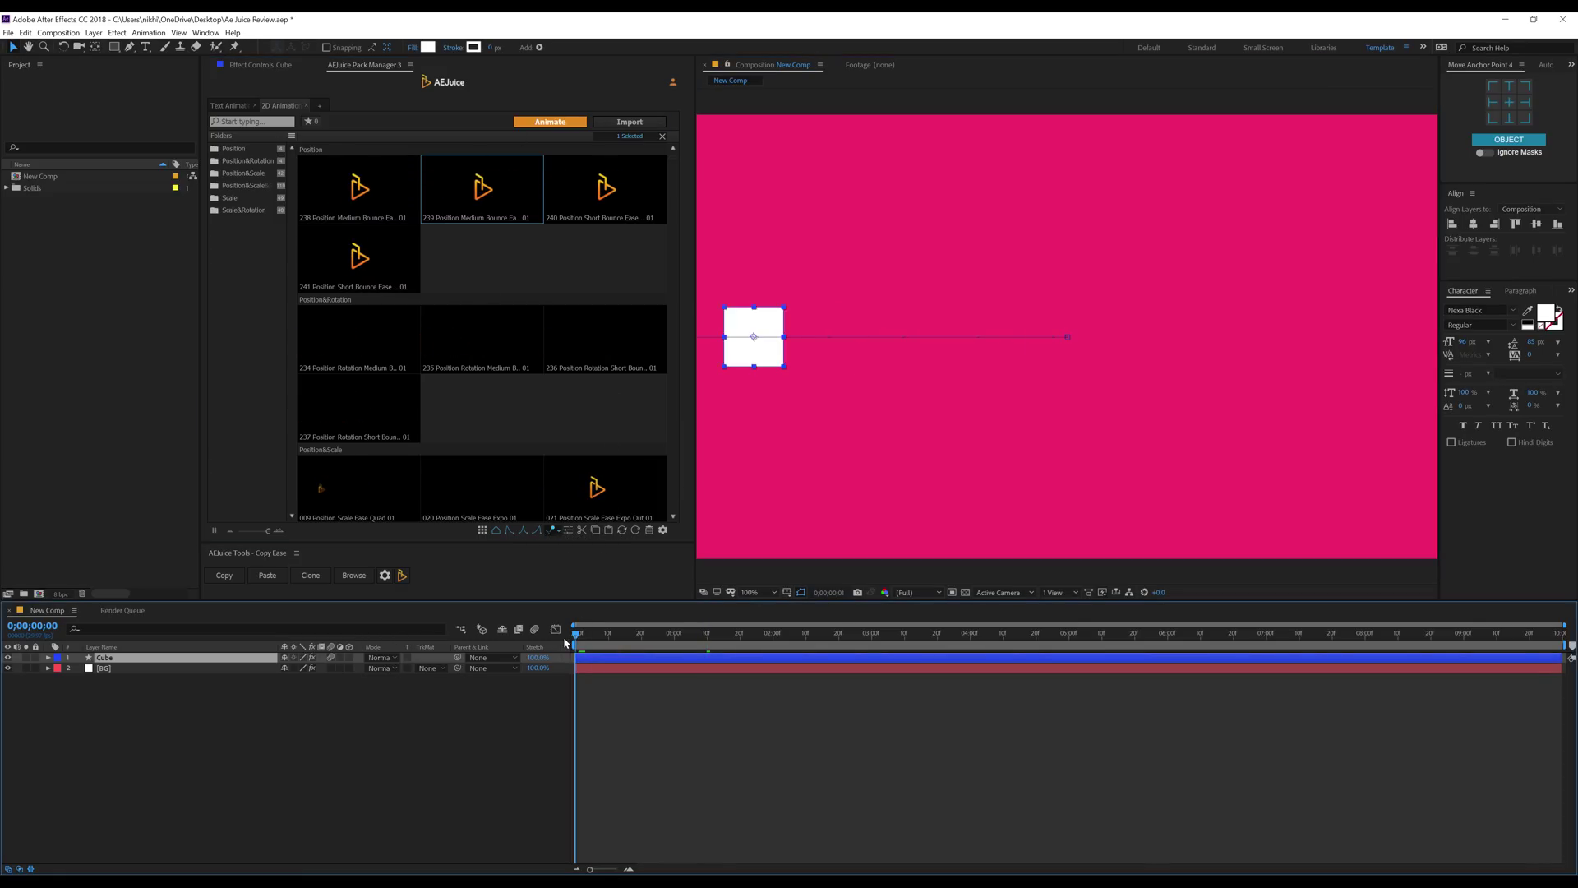
{"action": "key", "text": "space"}
{"action": "key", "text": "space"}
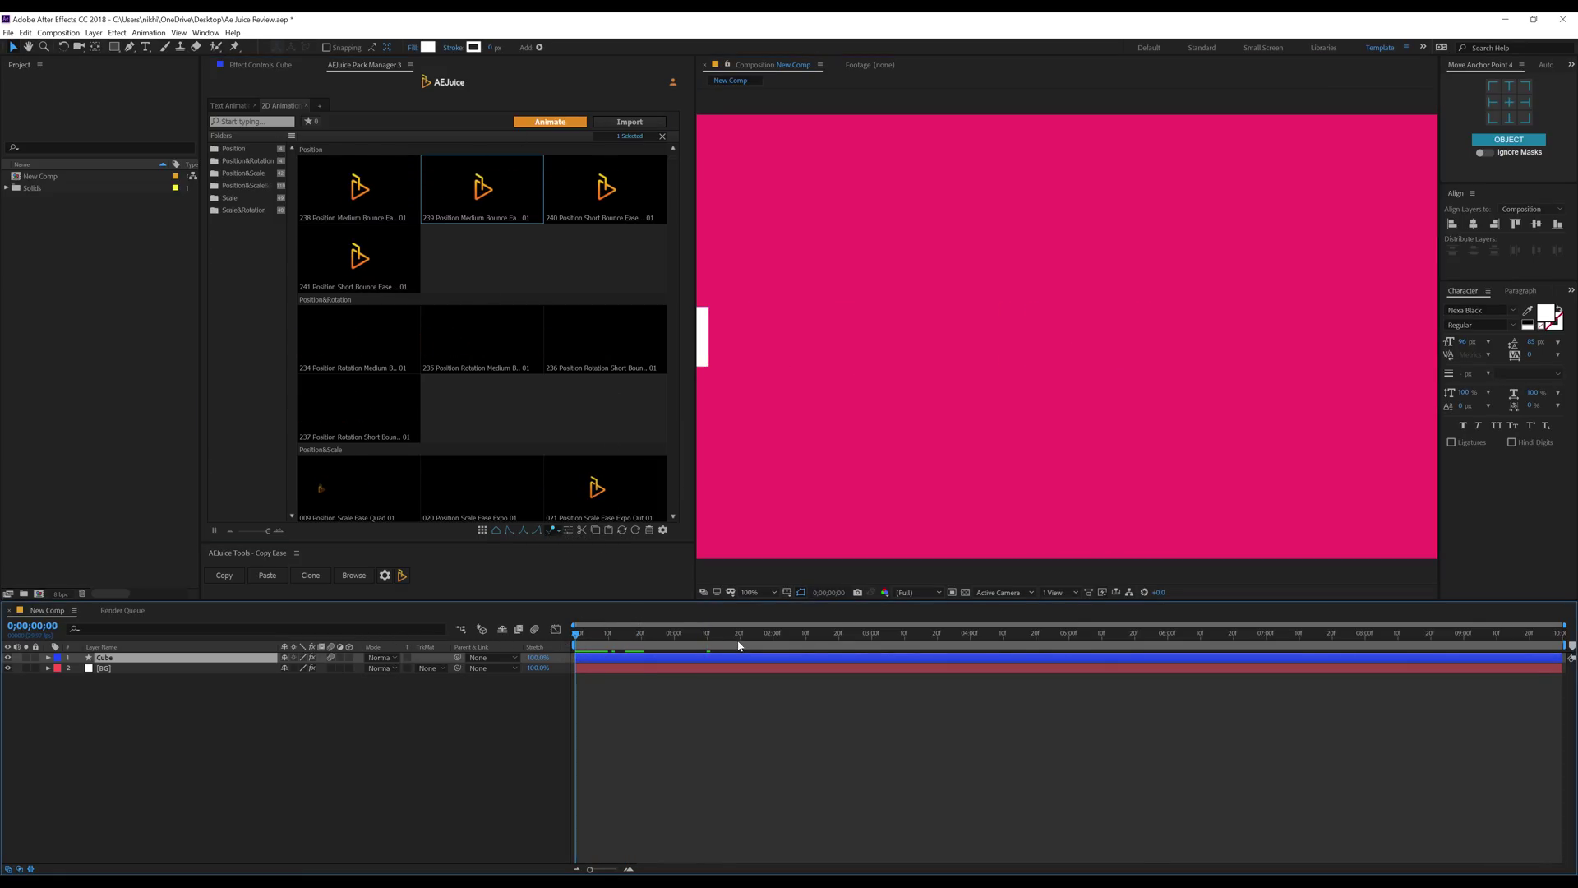
{"action": "key", "text": "space"}
{"action": "left_click", "coordinate": [675, 634]}
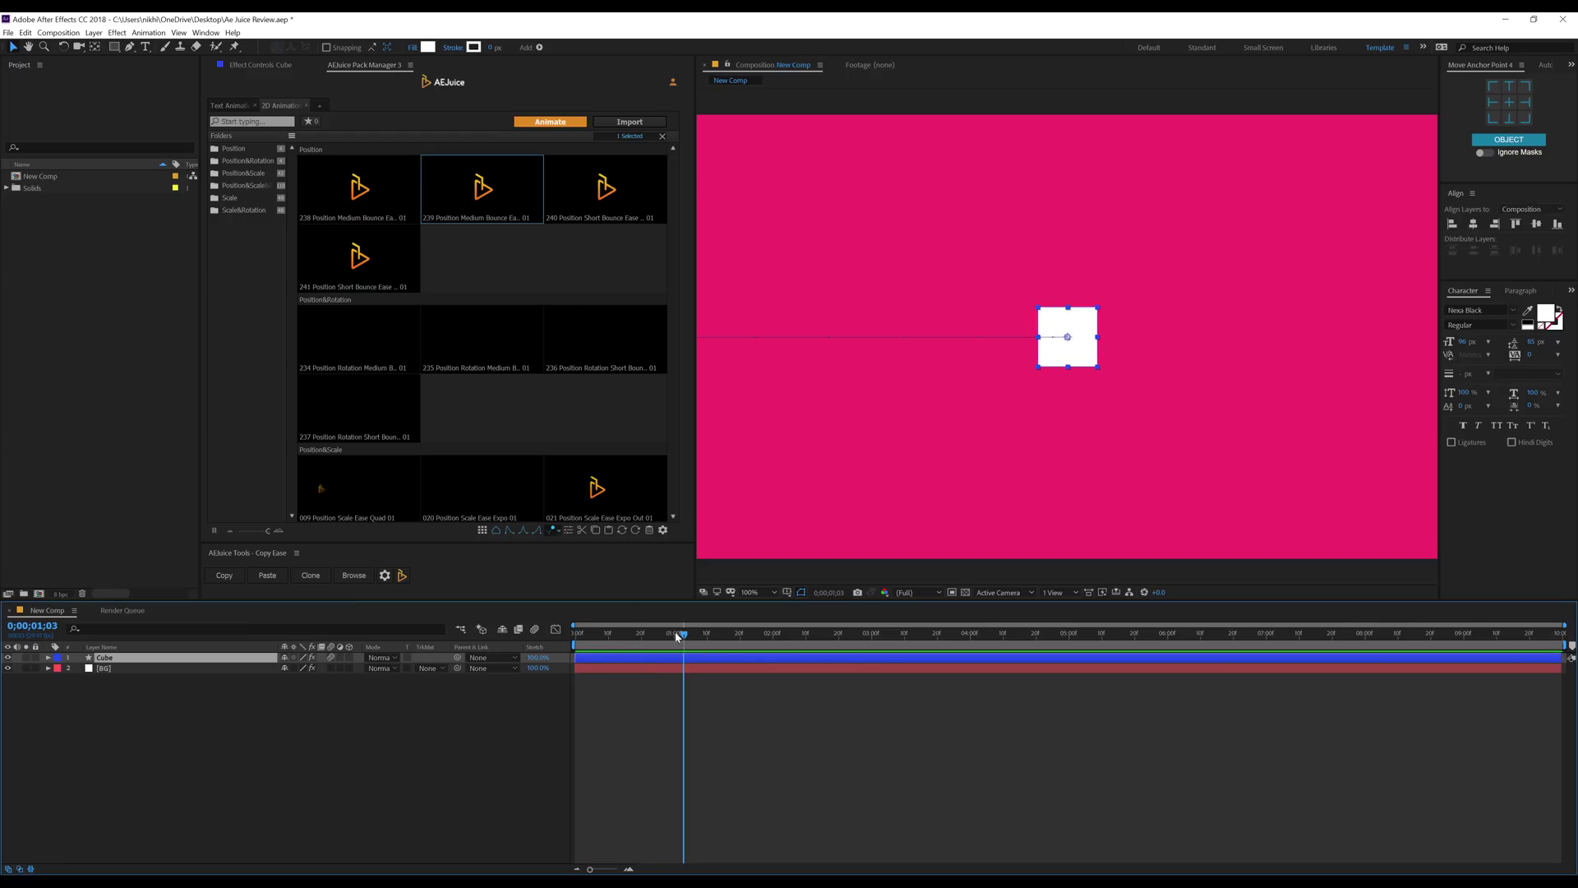
Set the preset to apply as both IN and OUT, and open the 2D Animation Presets settings.
{"action": "left_click", "coordinate": [649, 531]}
{"action": "left_click", "coordinate": [663, 495]}
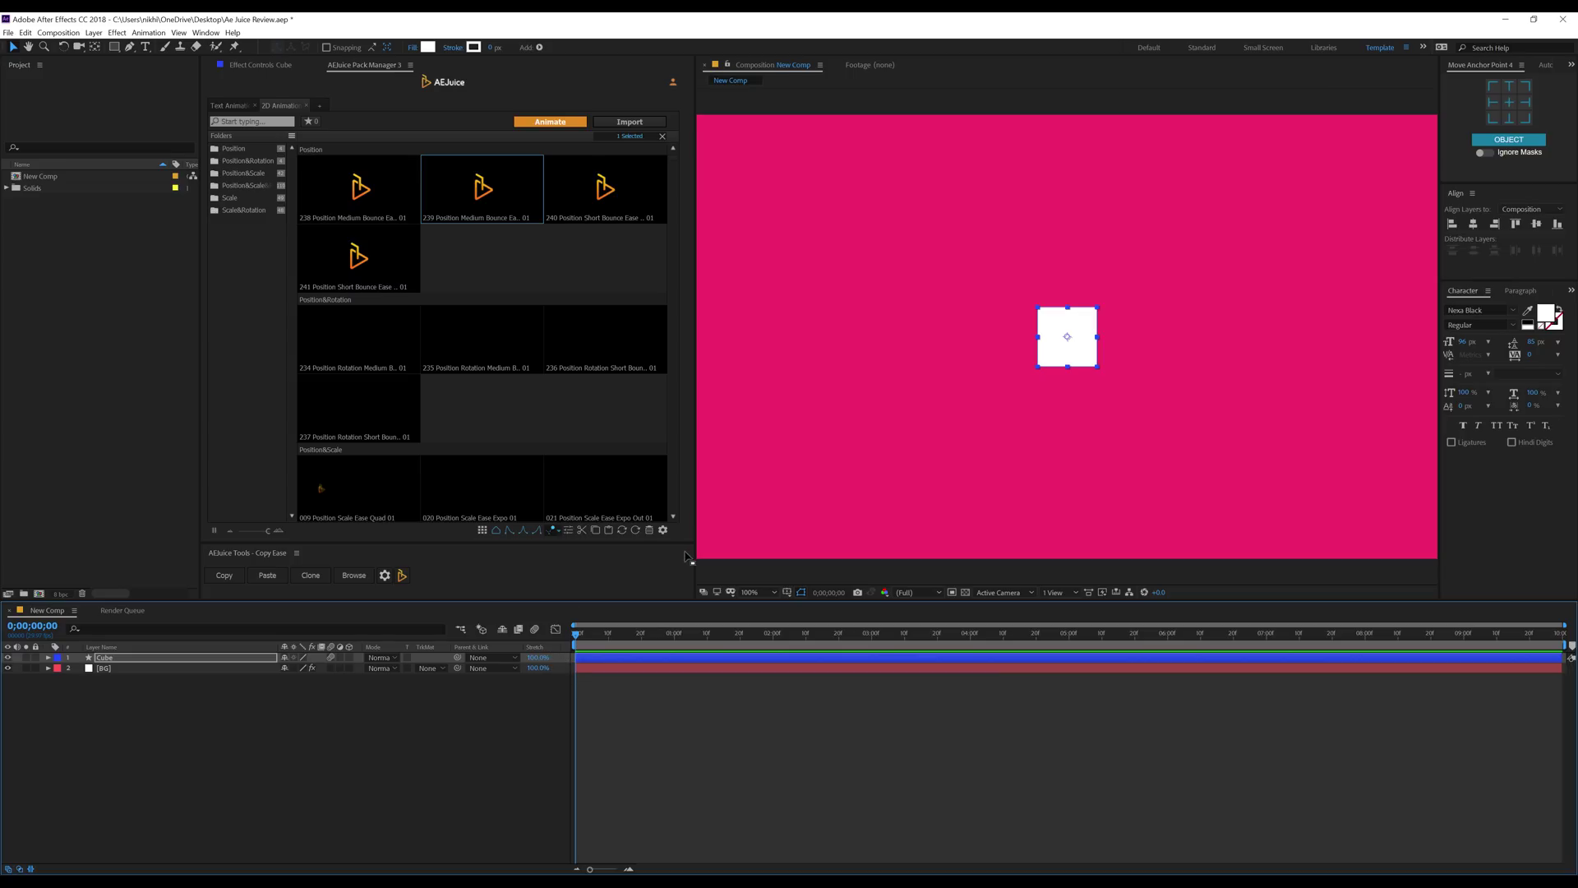
{"action": "left_click", "coordinate": [663, 529]}
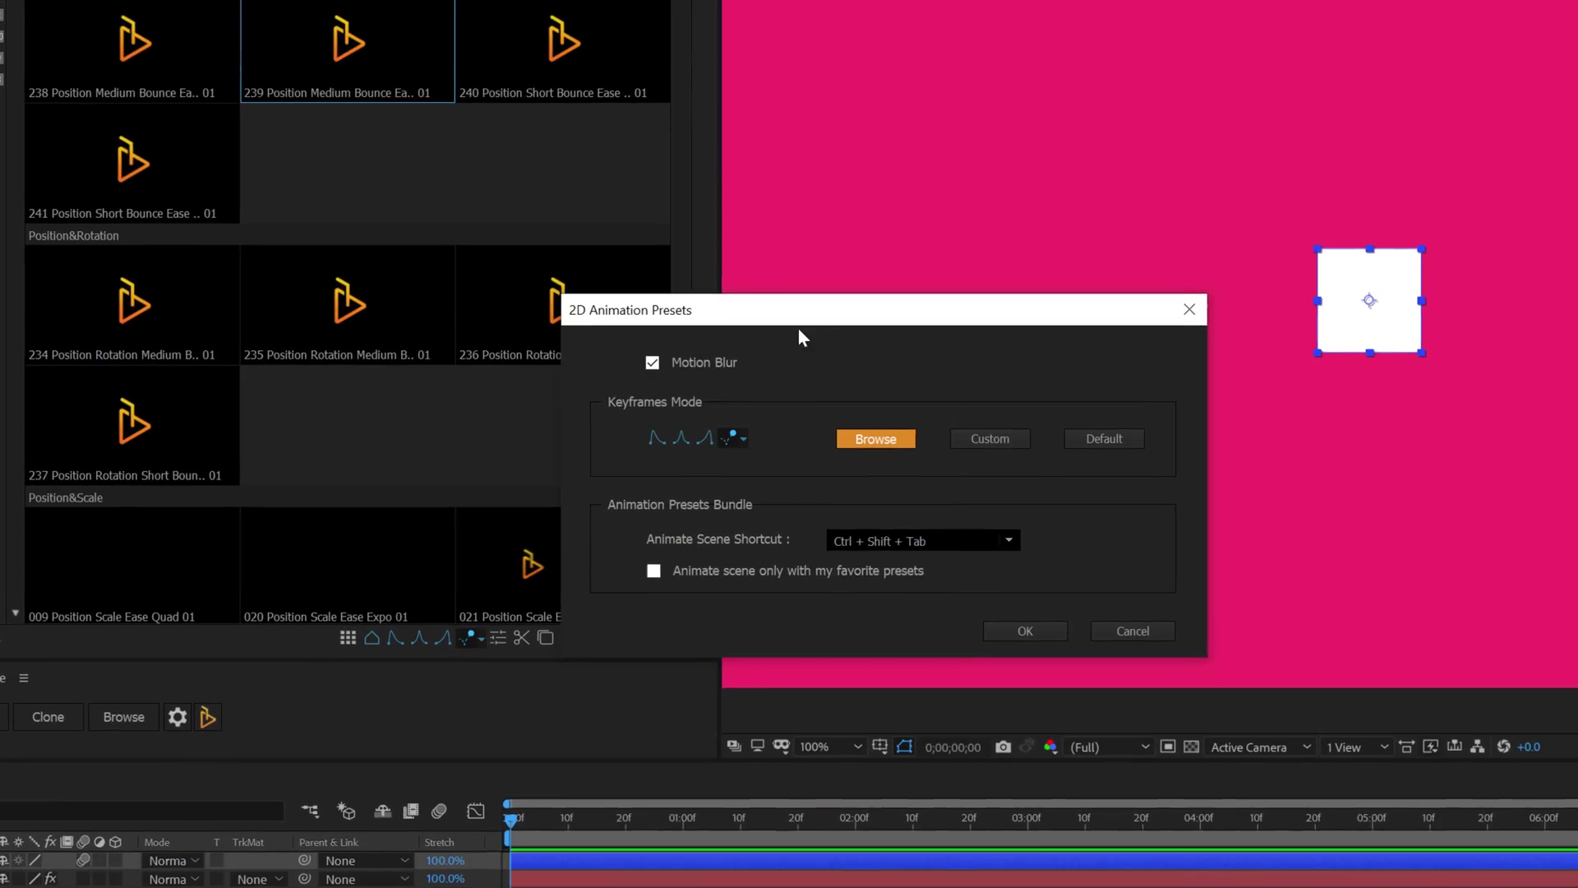
Browse the Bounce keyframe presets, switch keyframe mode to Ease In 01, then cancel the settings.
{"action": "left_click_drag", "start_coordinate": [764, 316], "coordinate": [535, 153]}
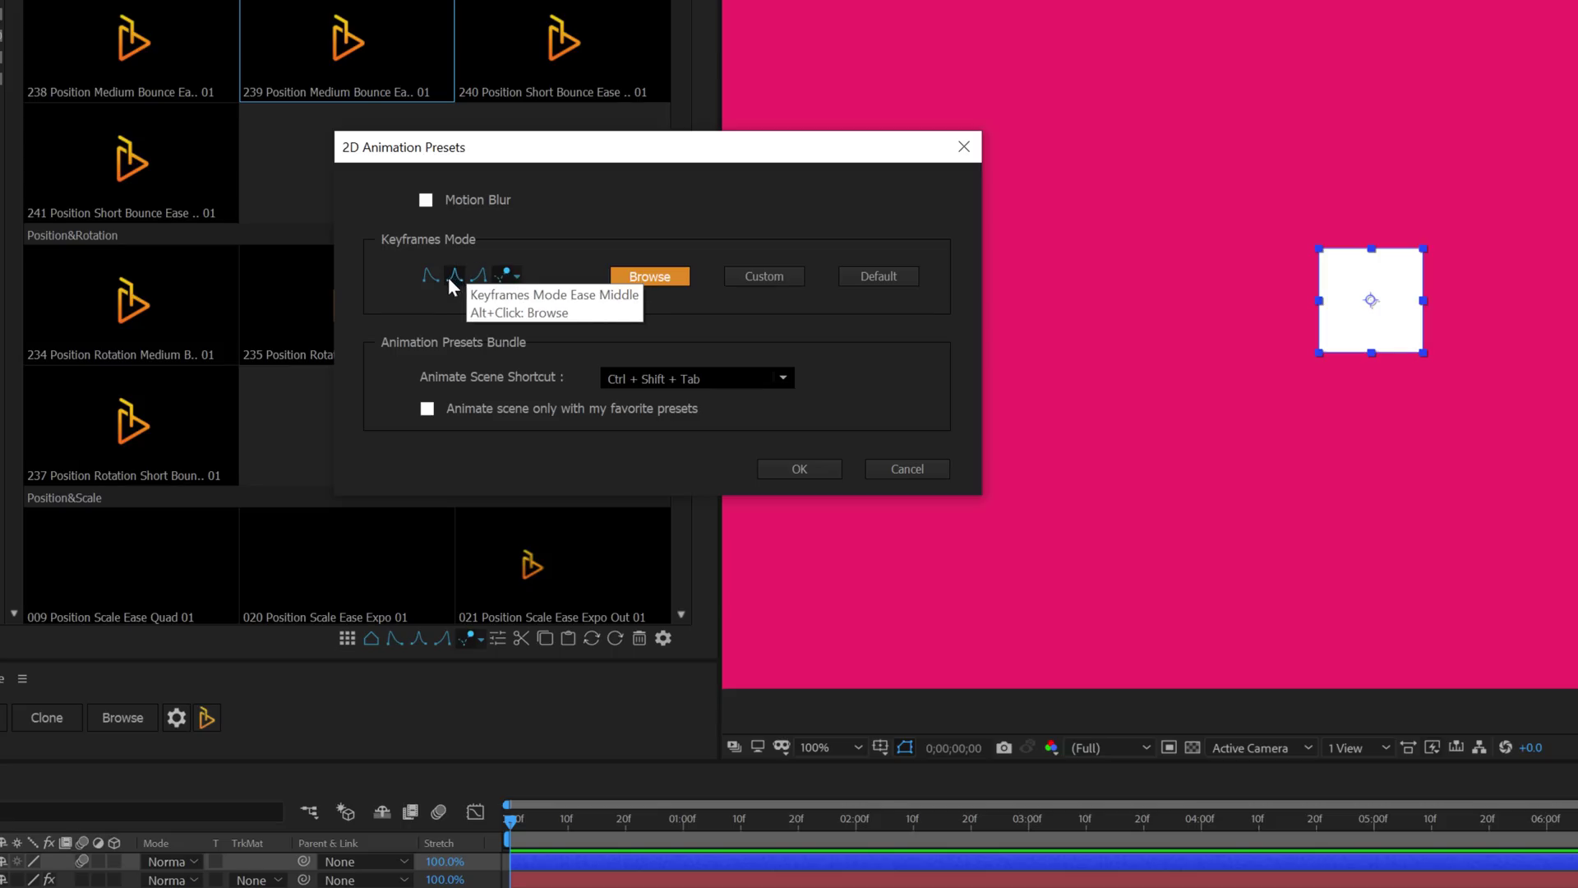
{"action": "left_click", "coordinate": [649, 276]}
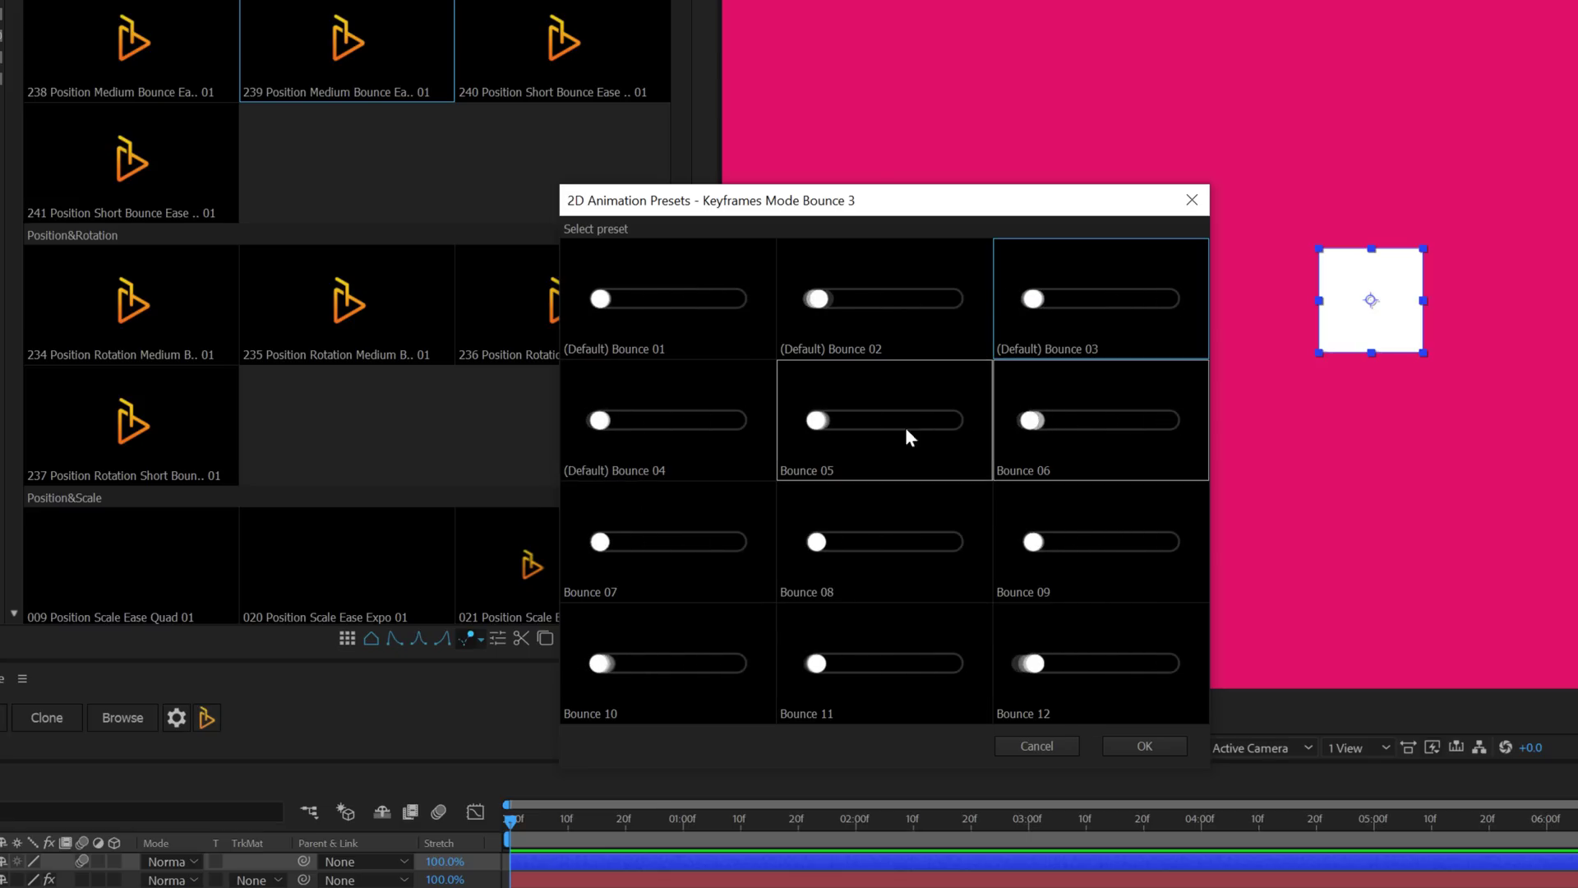
{"action": "double_click", "coordinate": [860, 306]}
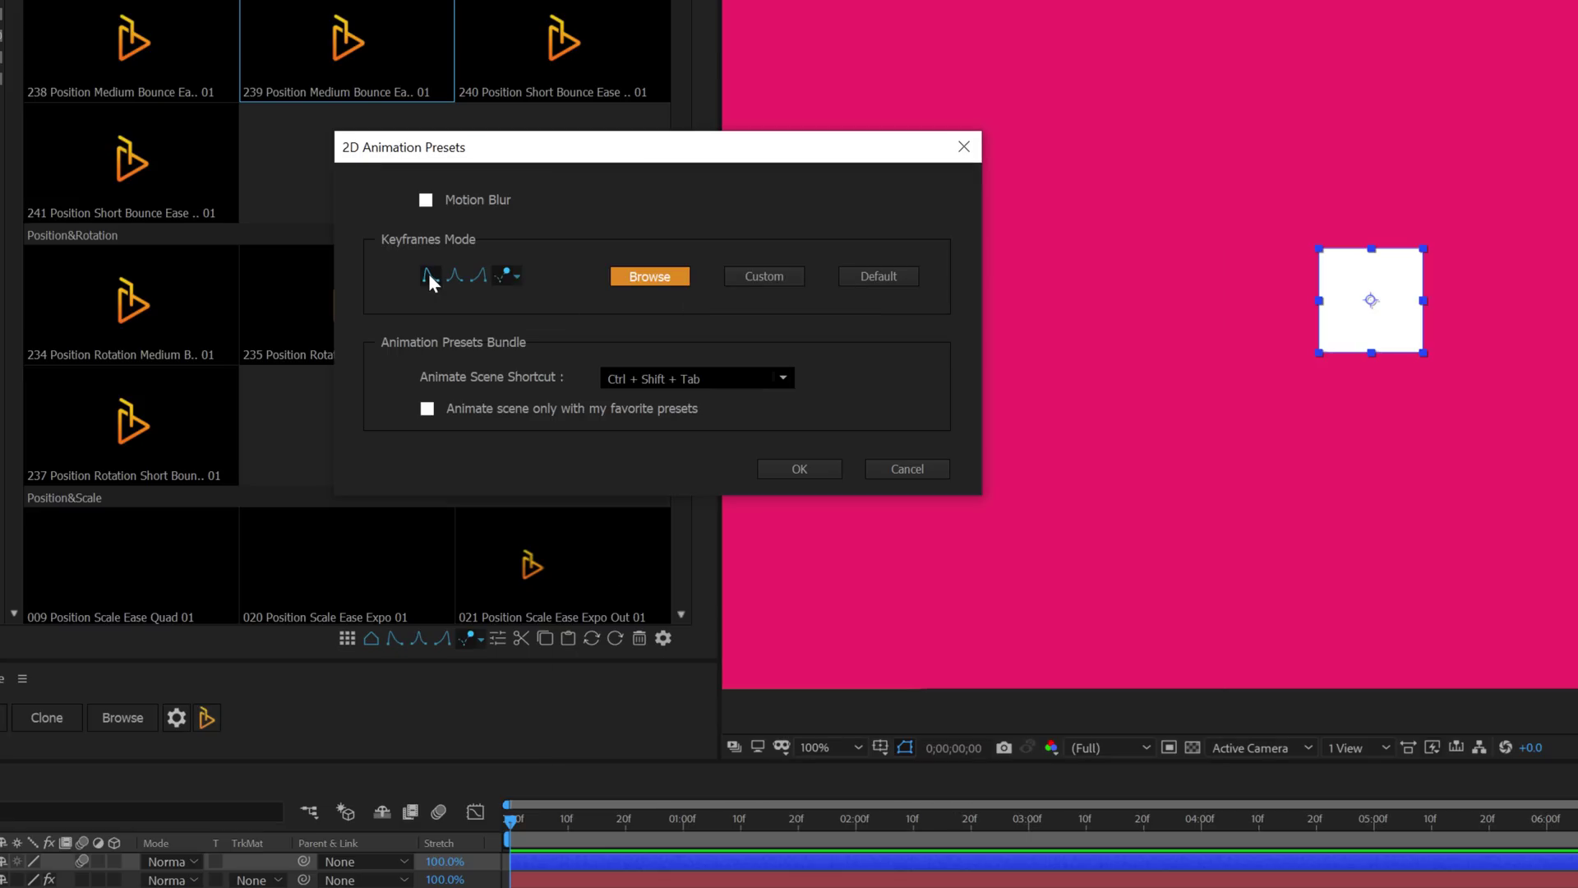
{"action": "left_click", "coordinate": [428, 272]}
{"action": "left_click", "coordinate": [657, 277]}
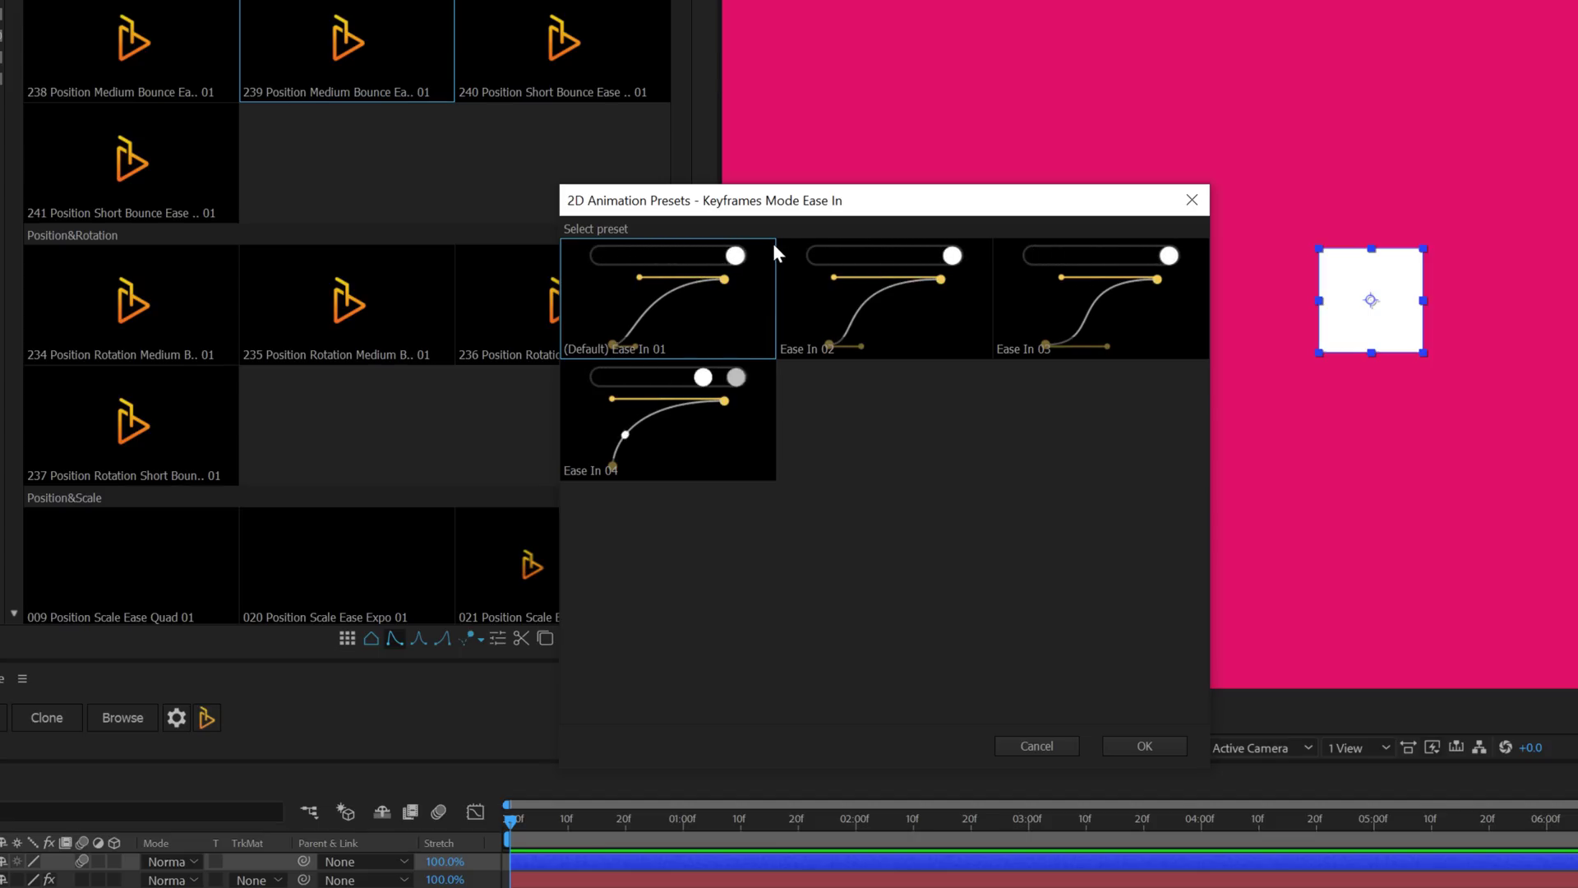
{"action": "left_click", "coordinate": [1156, 749]}
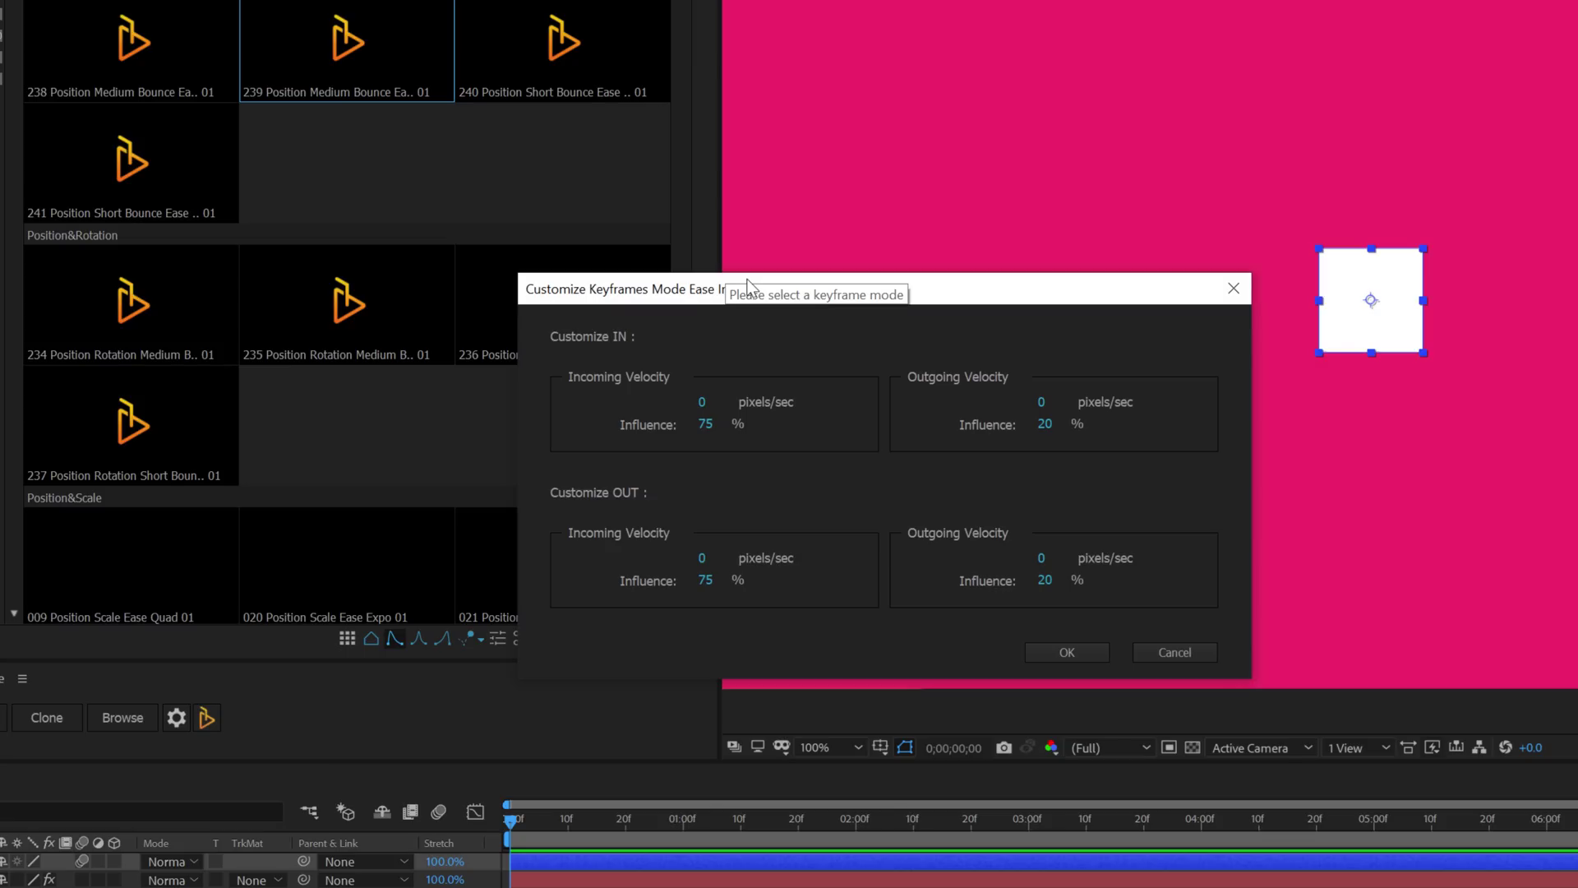
{"action": "left_click", "coordinate": [1044, 653]}
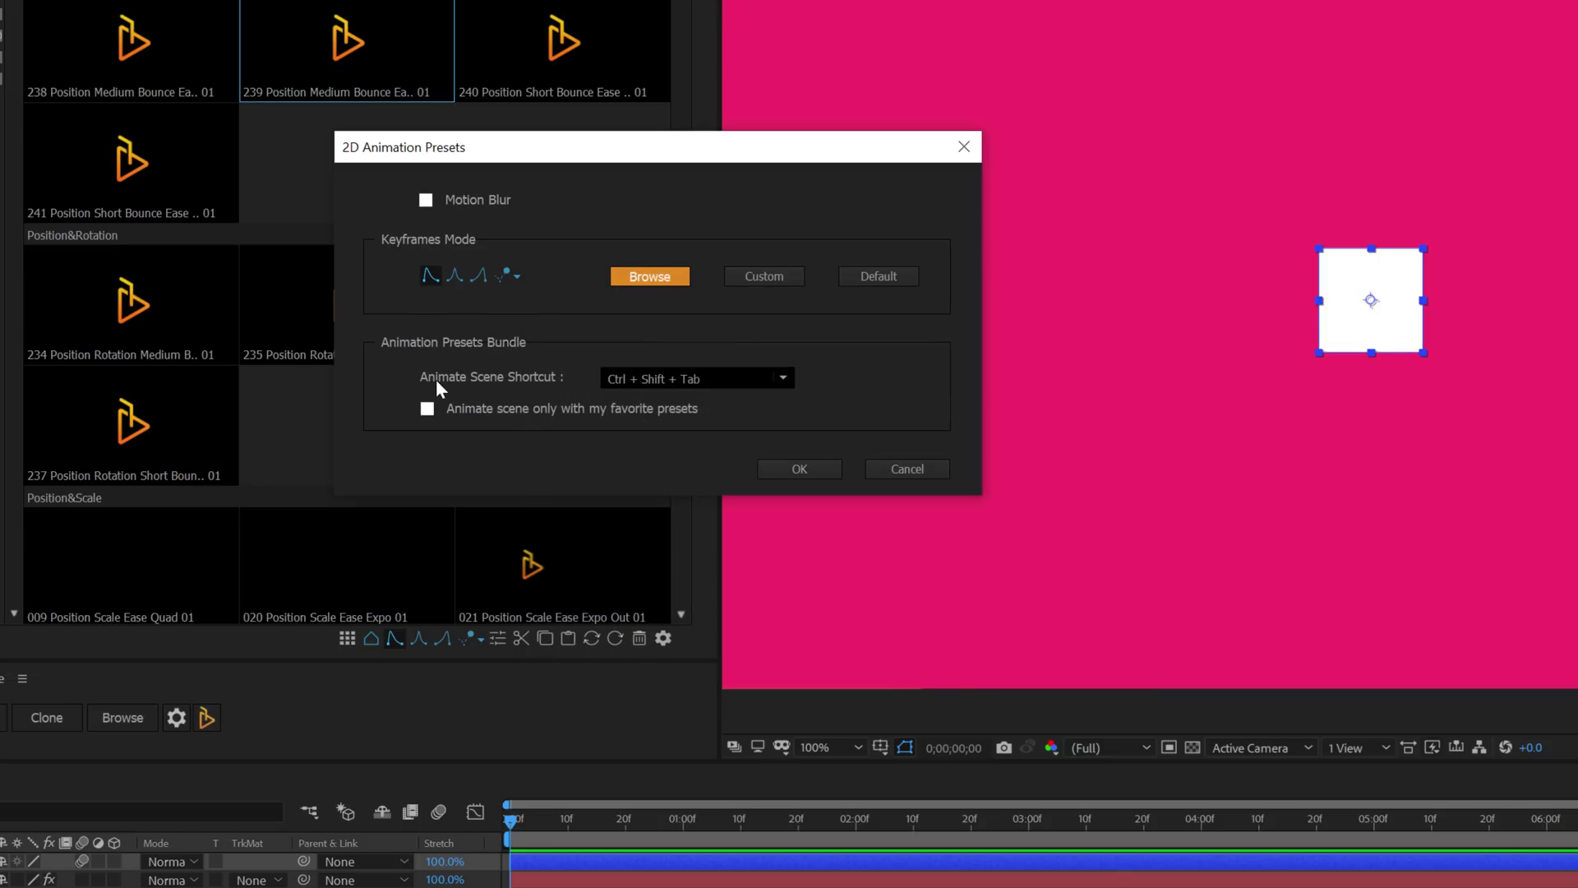
{"action": "left_click", "coordinate": [905, 468]}
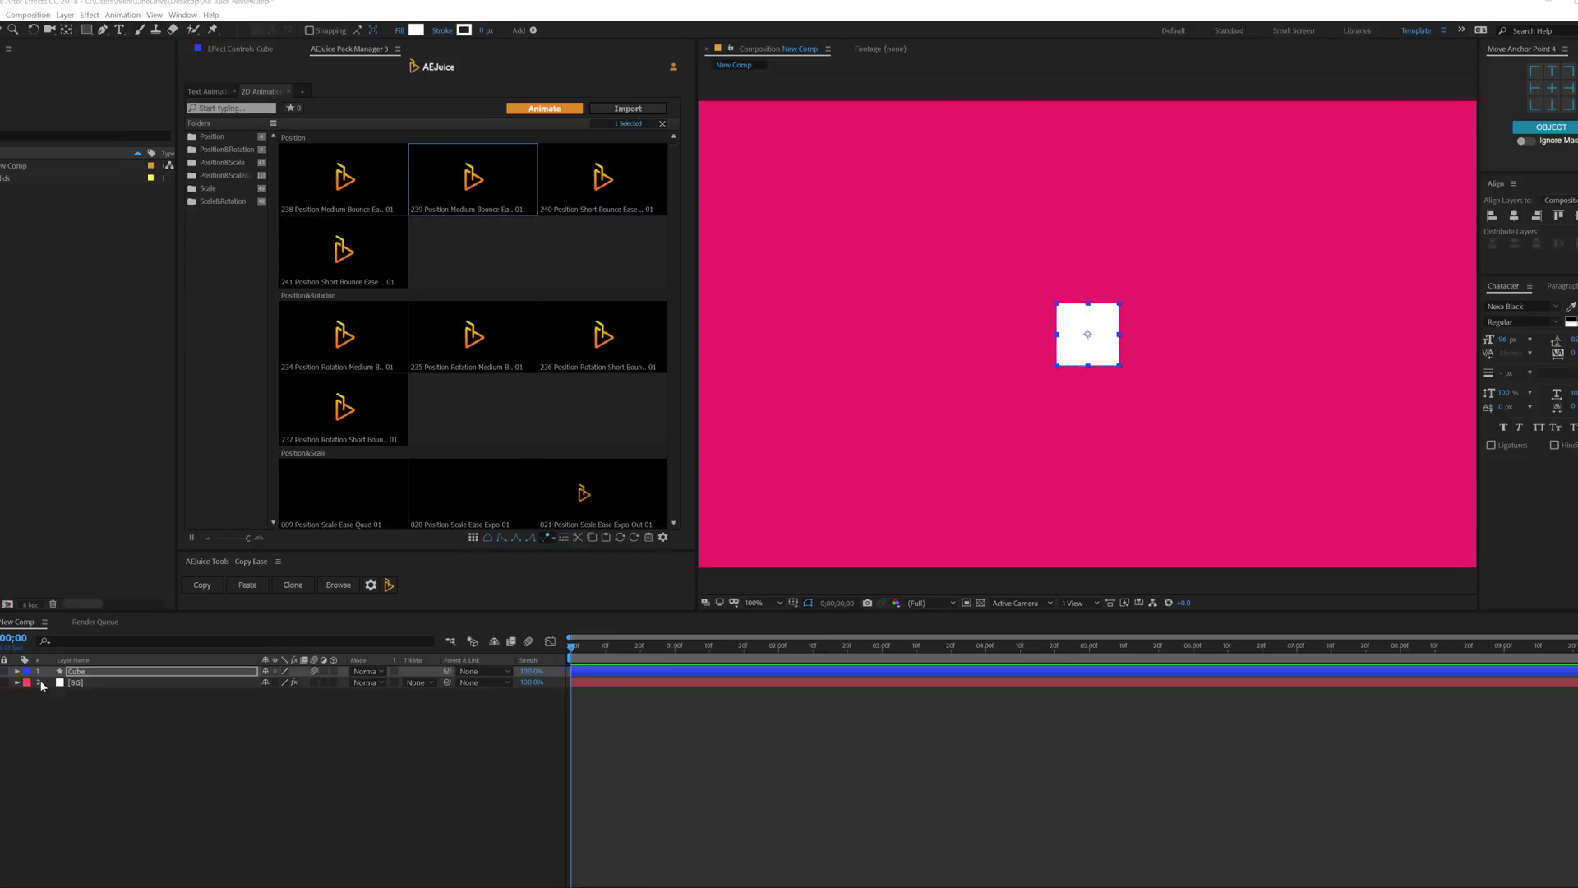
Apply a scale-up preset so the cube grows from a dot to full size by 0;00;01;05, and preview it.
{"action": "key", "text": "ctrl+shift+Tab"}
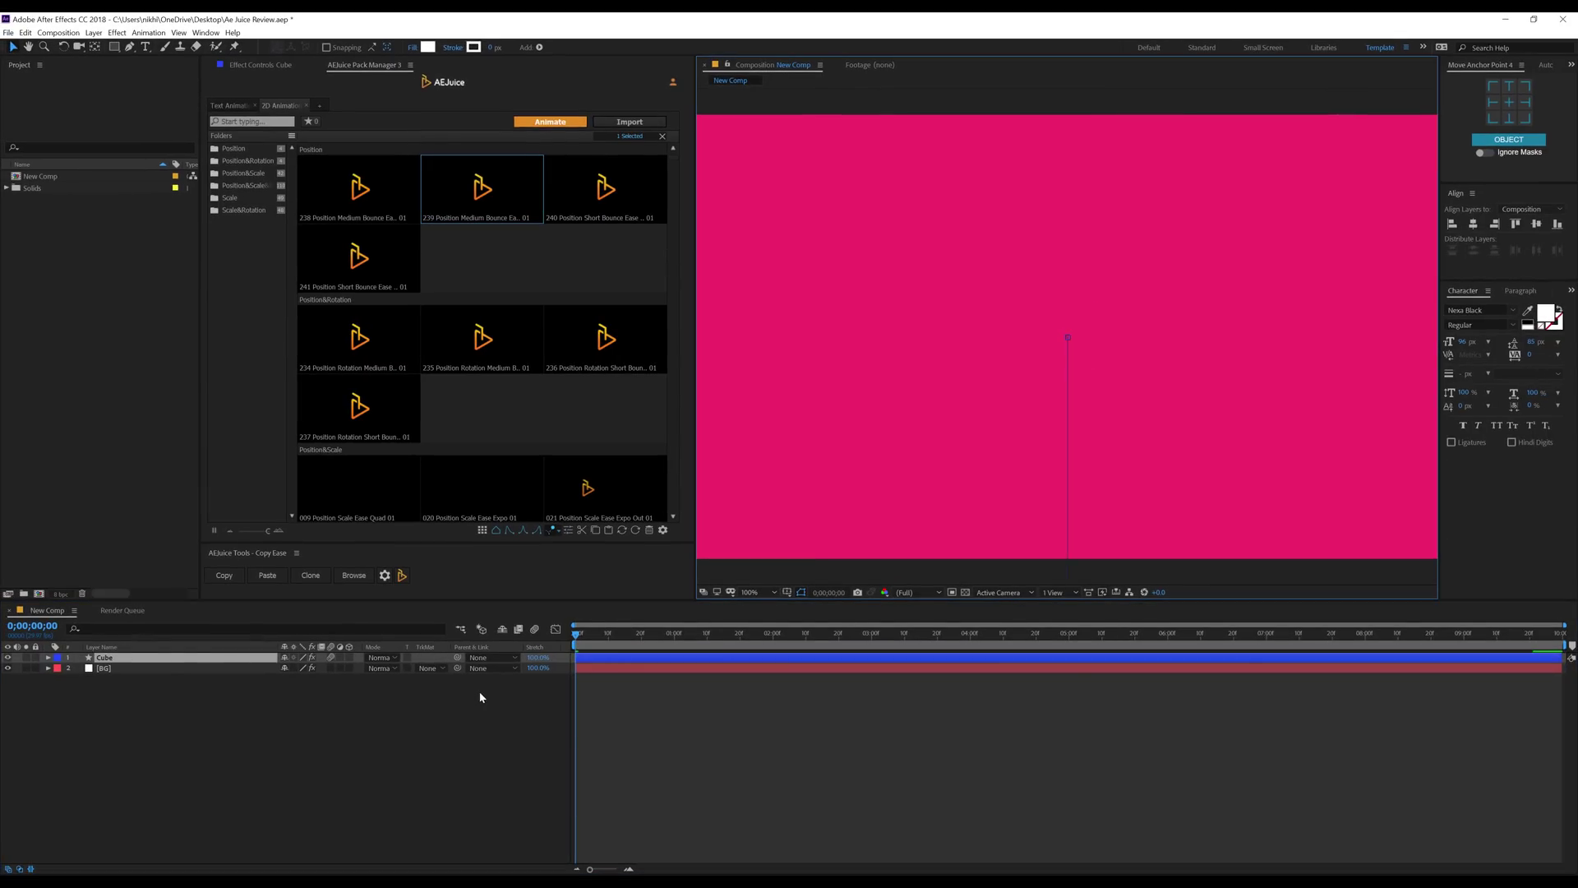
{"action": "left_click_drag", "start_coordinate": [578, 638], "coordinate": [611, 640]}
{"action": "key", "text": "space"}
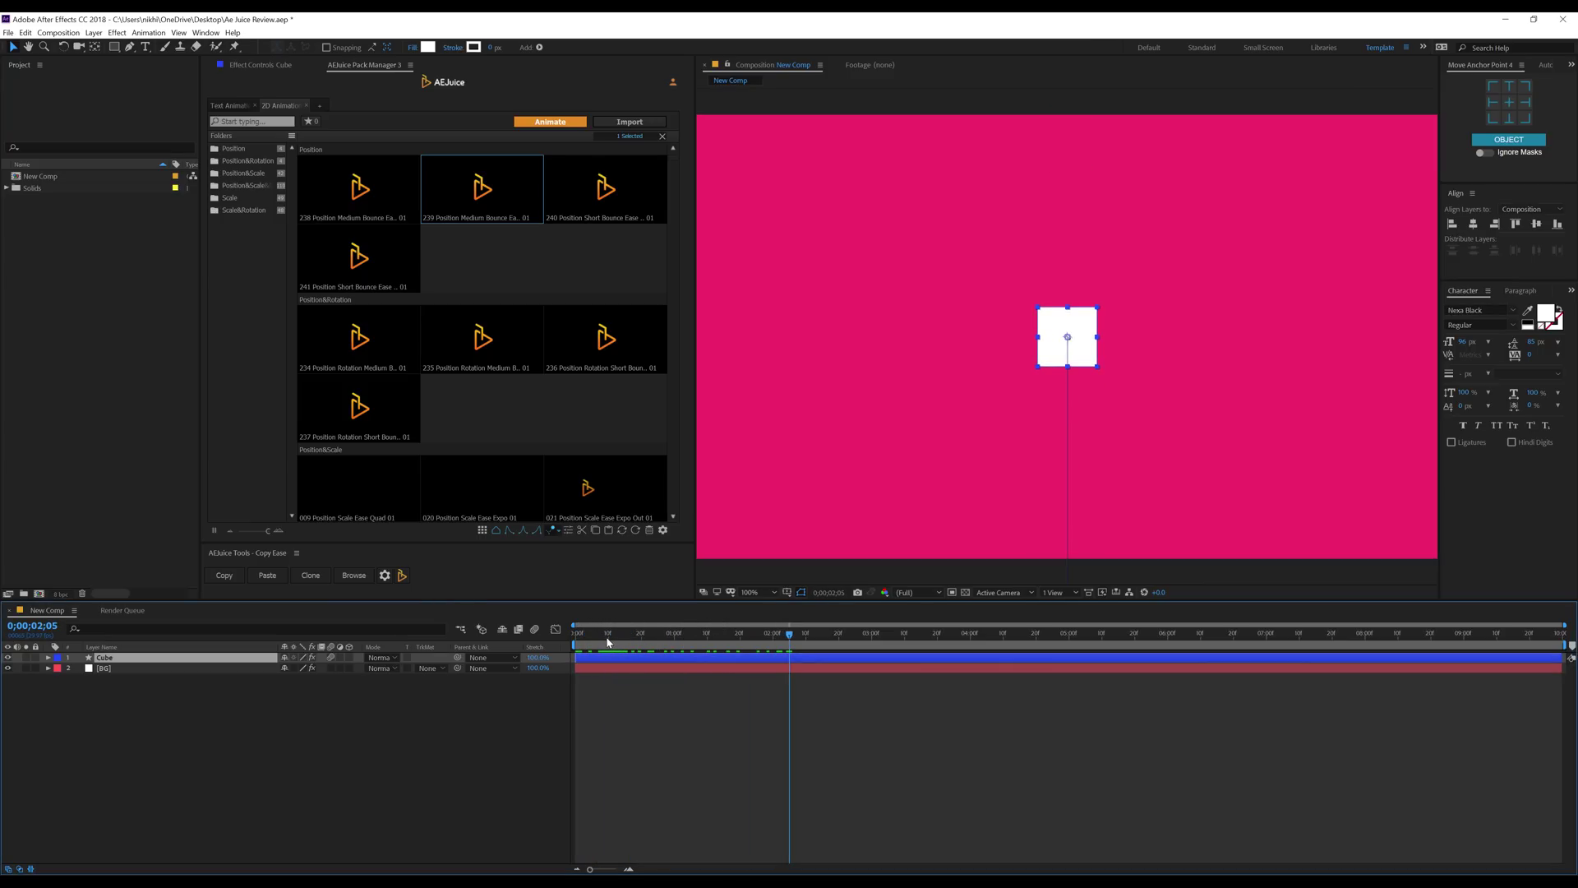
{"action": "left_click_drag", "start_coordinate": [624, 637], "coordinate": [526, 649]}
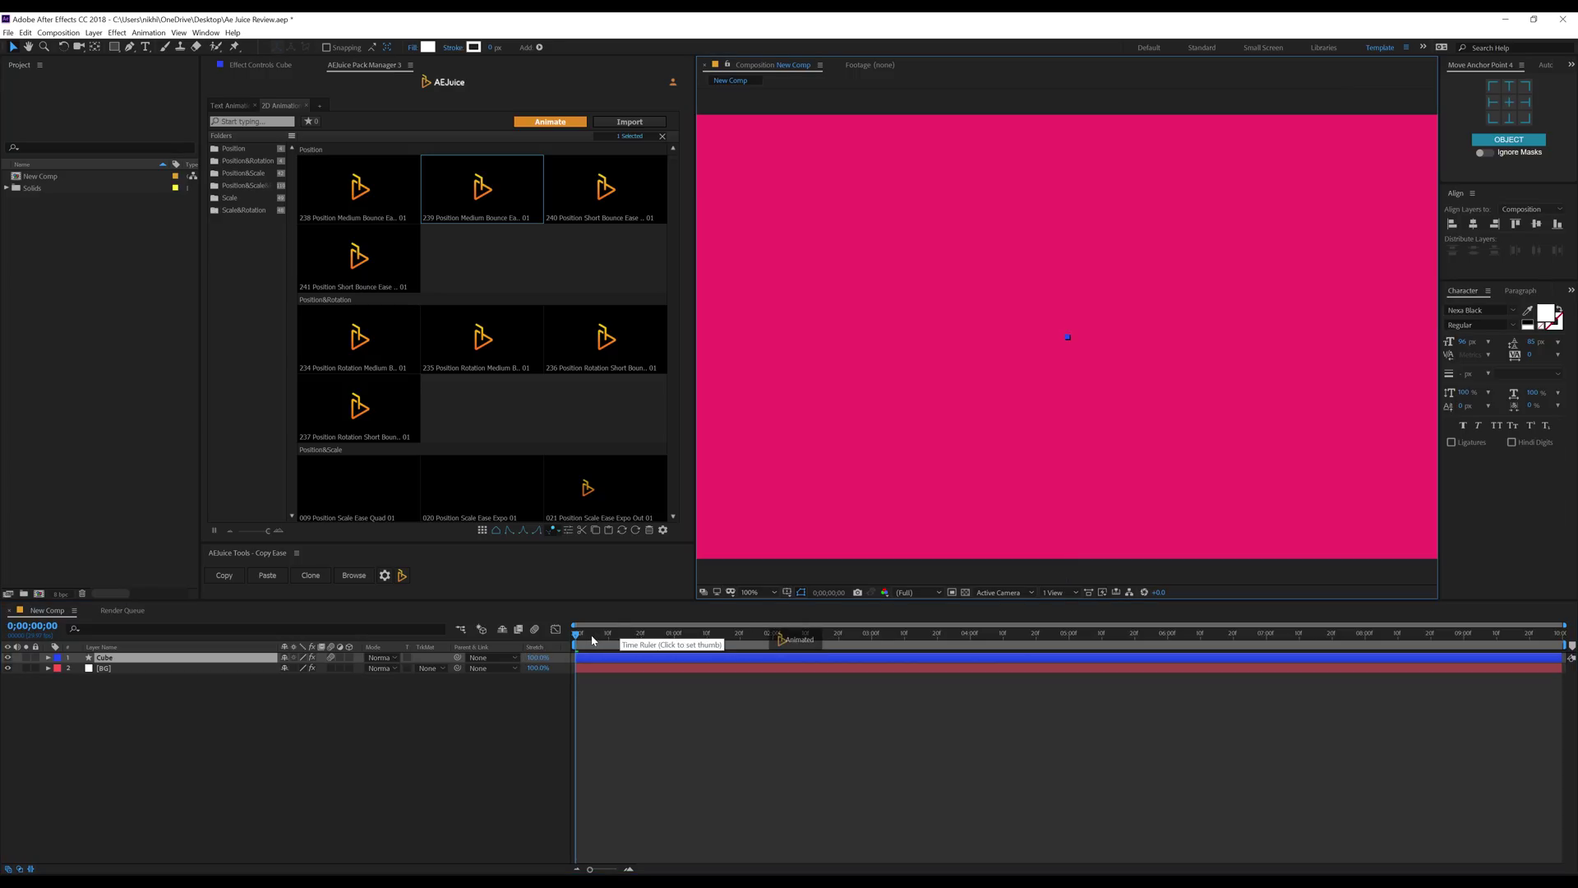
{"action": "left_click_drag", "start_coordinate": [589, 632], "coordinate": [523, 646]}
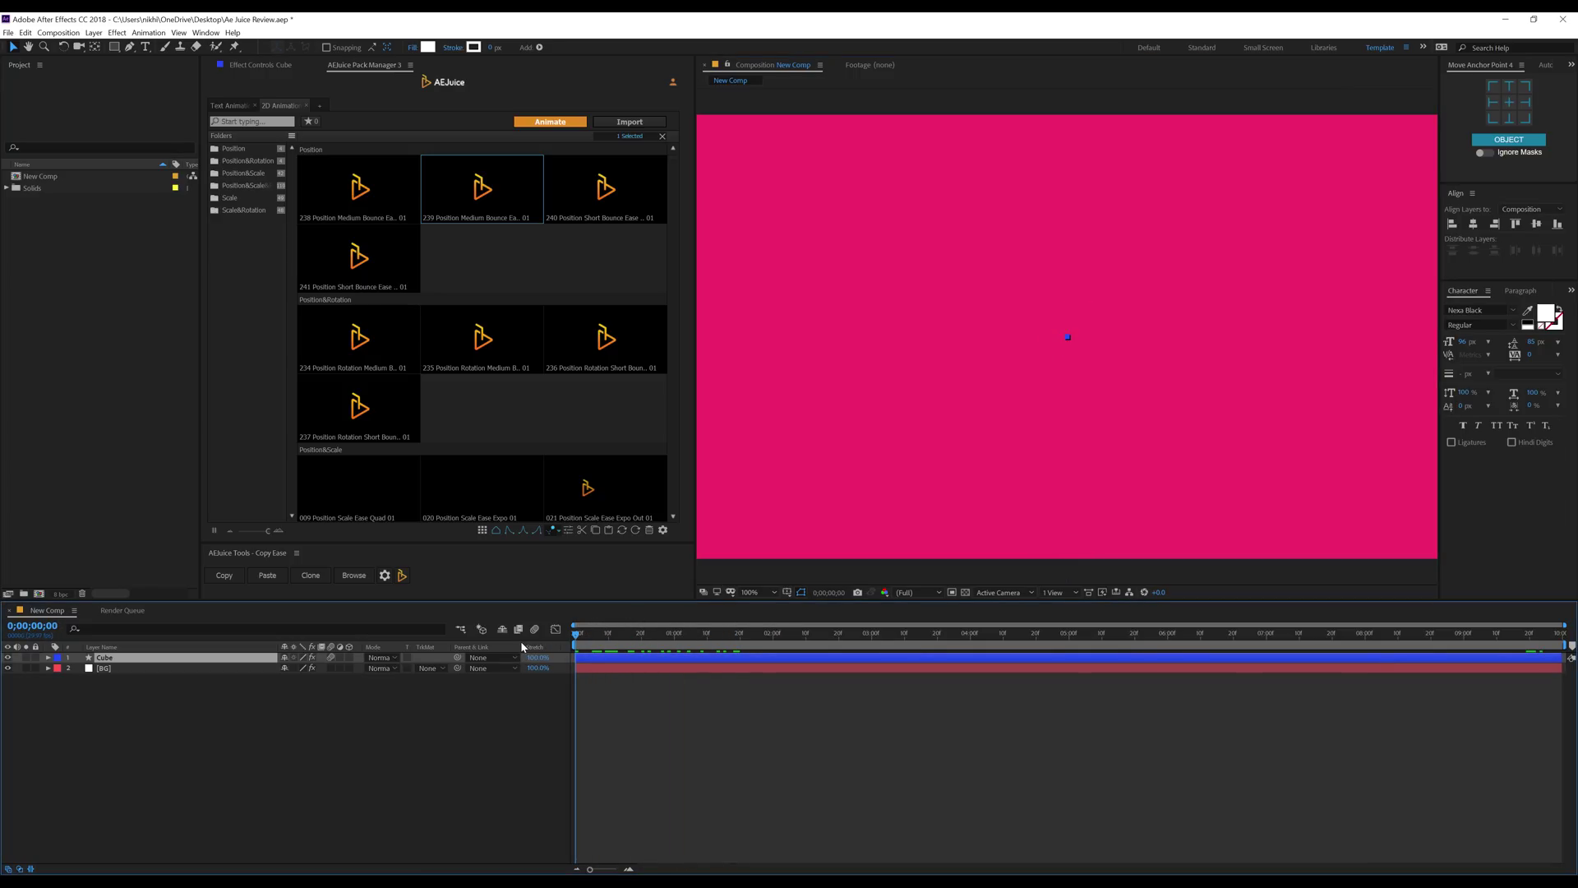
{"action": "key", "text": "space"}
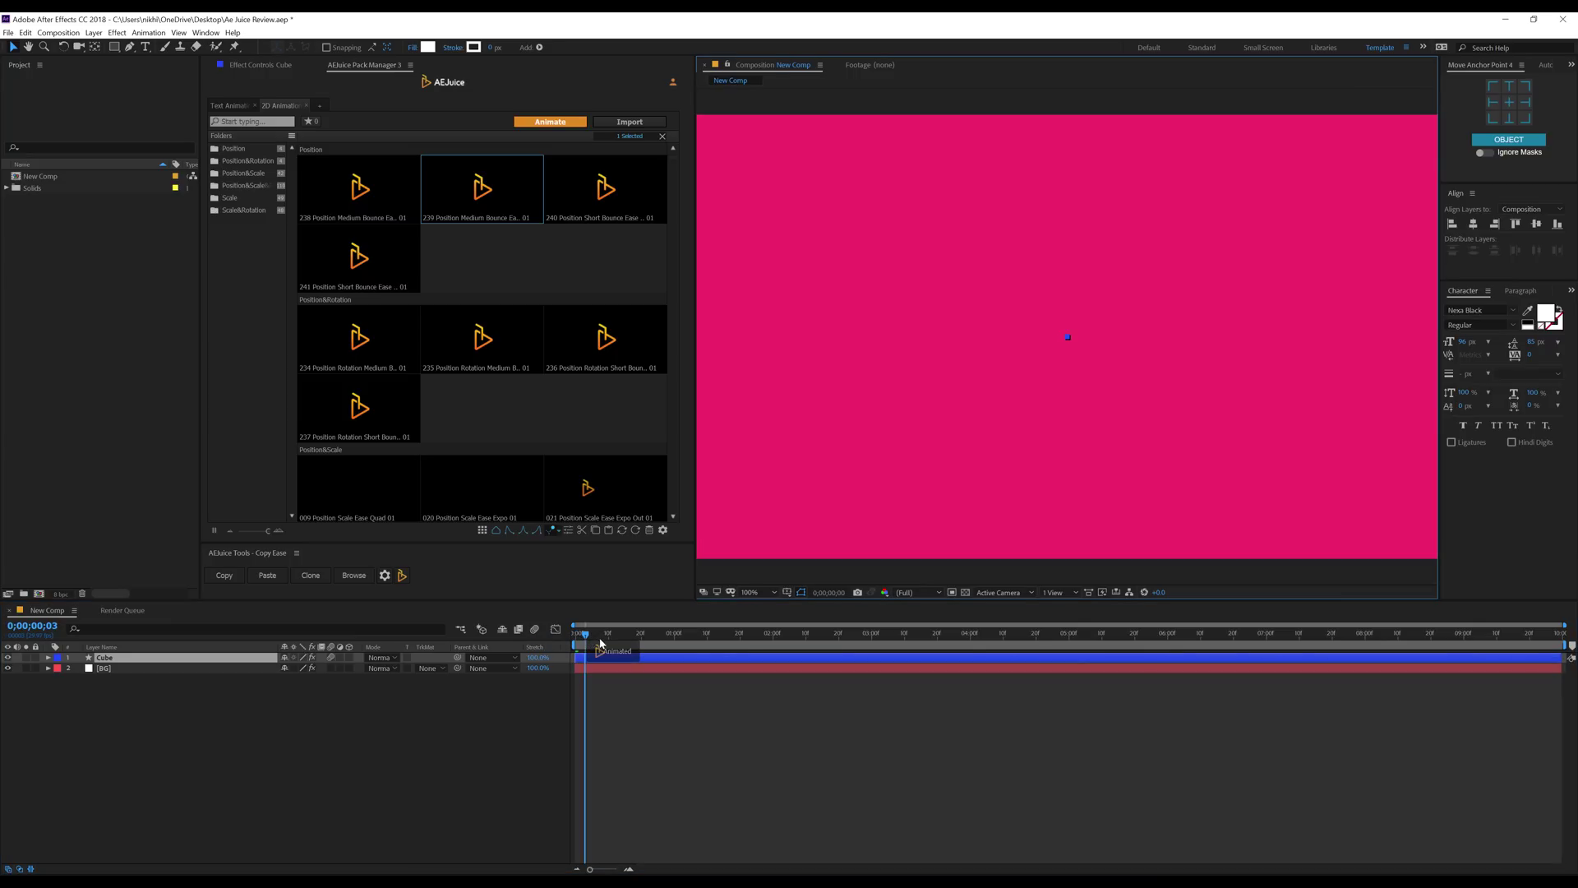
{"action": "key", "text": "space"}
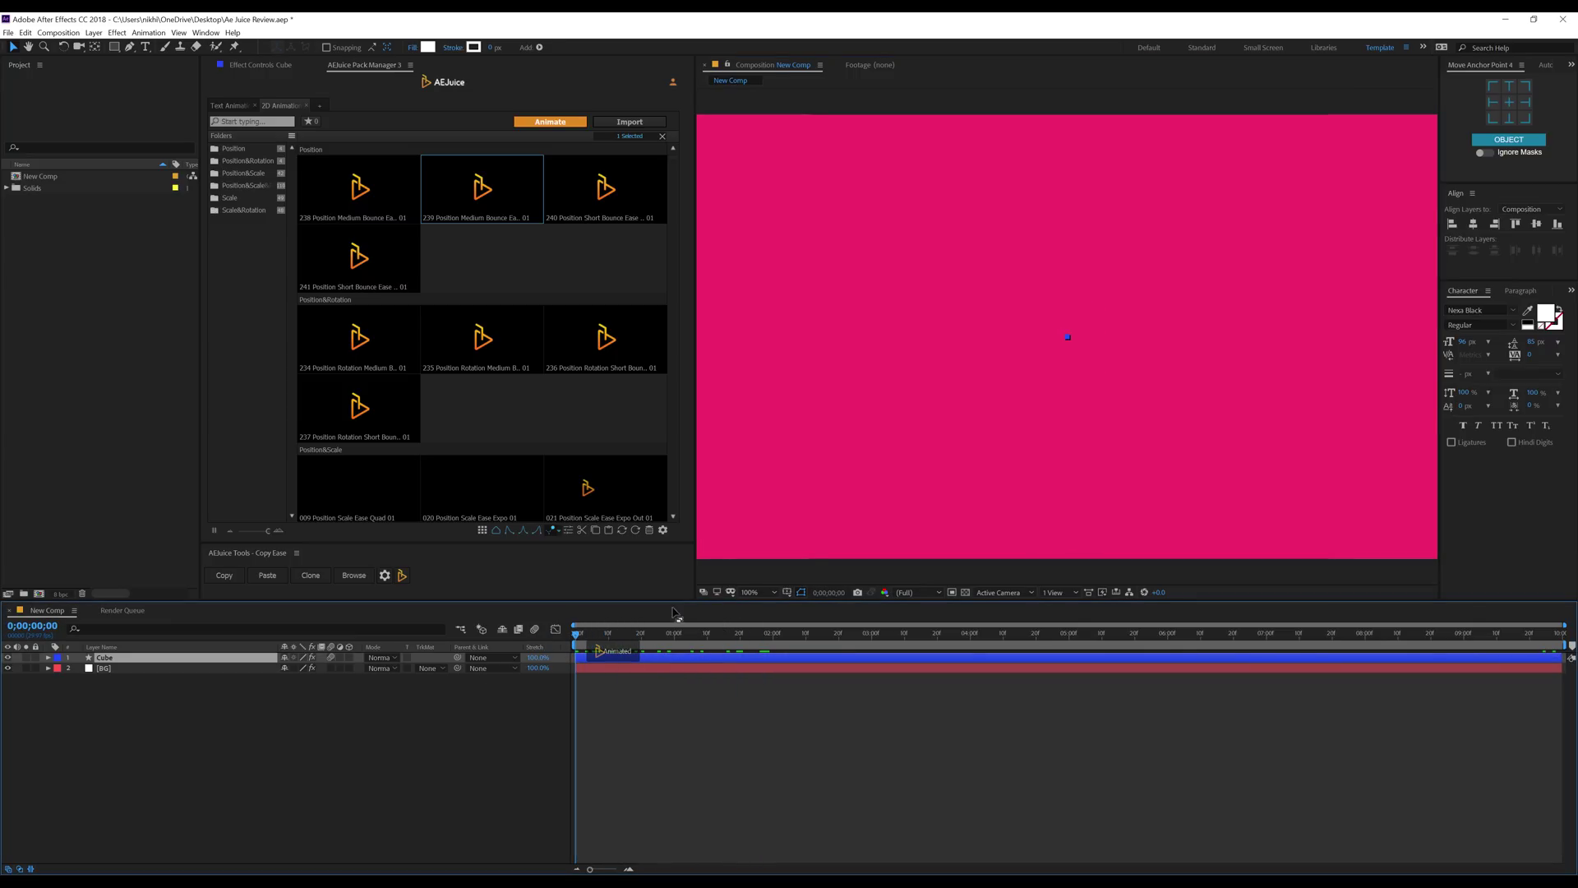
{"action": "key", "text": "space"}
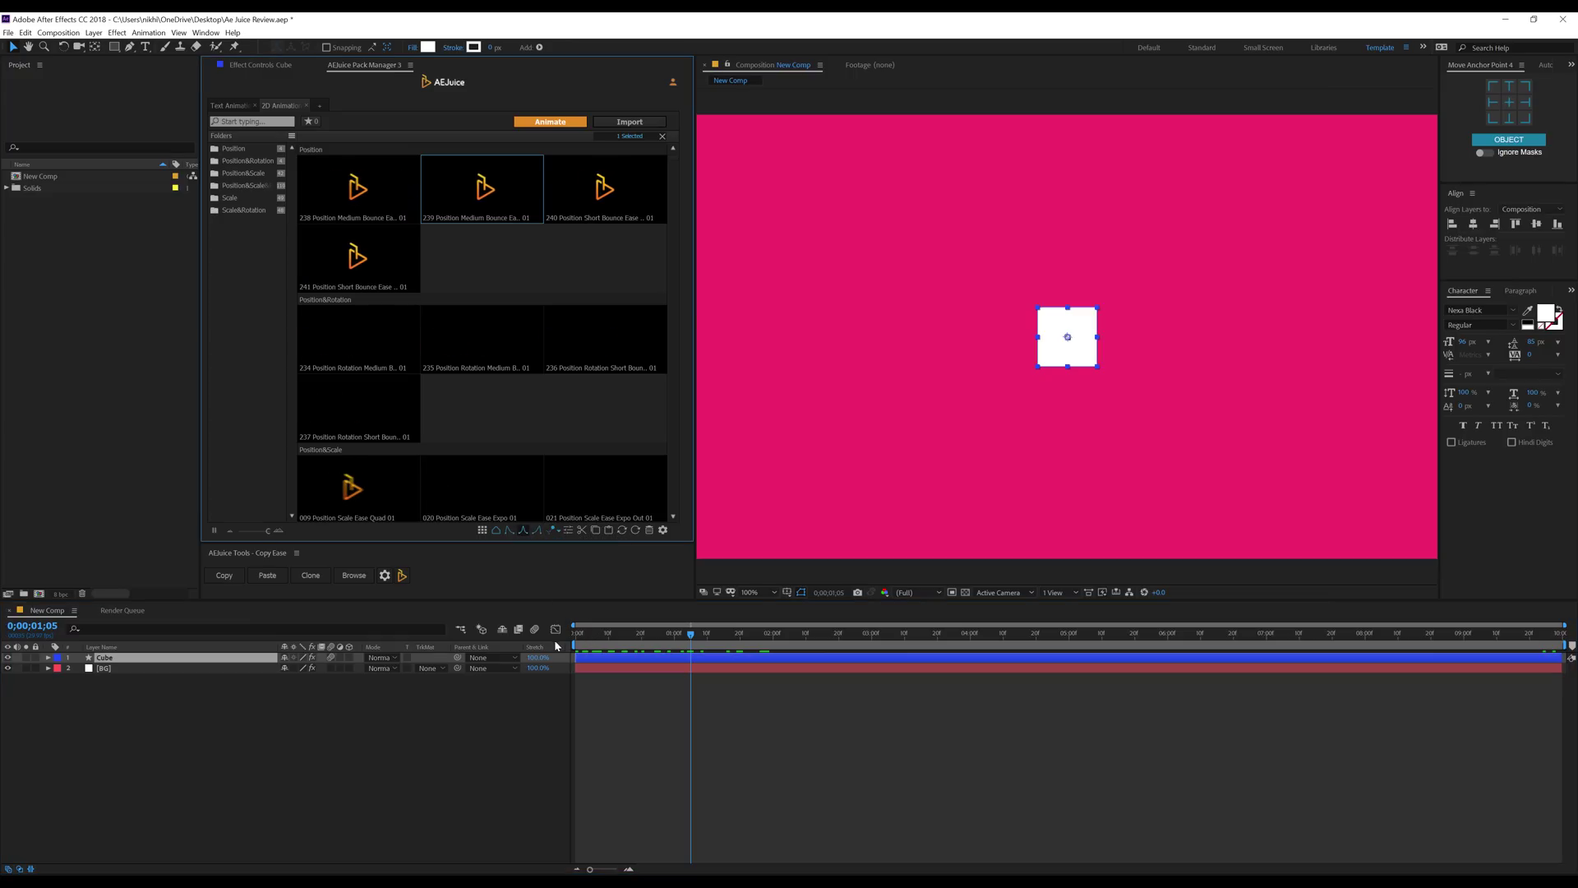
{"action": "key", "text": "space"}
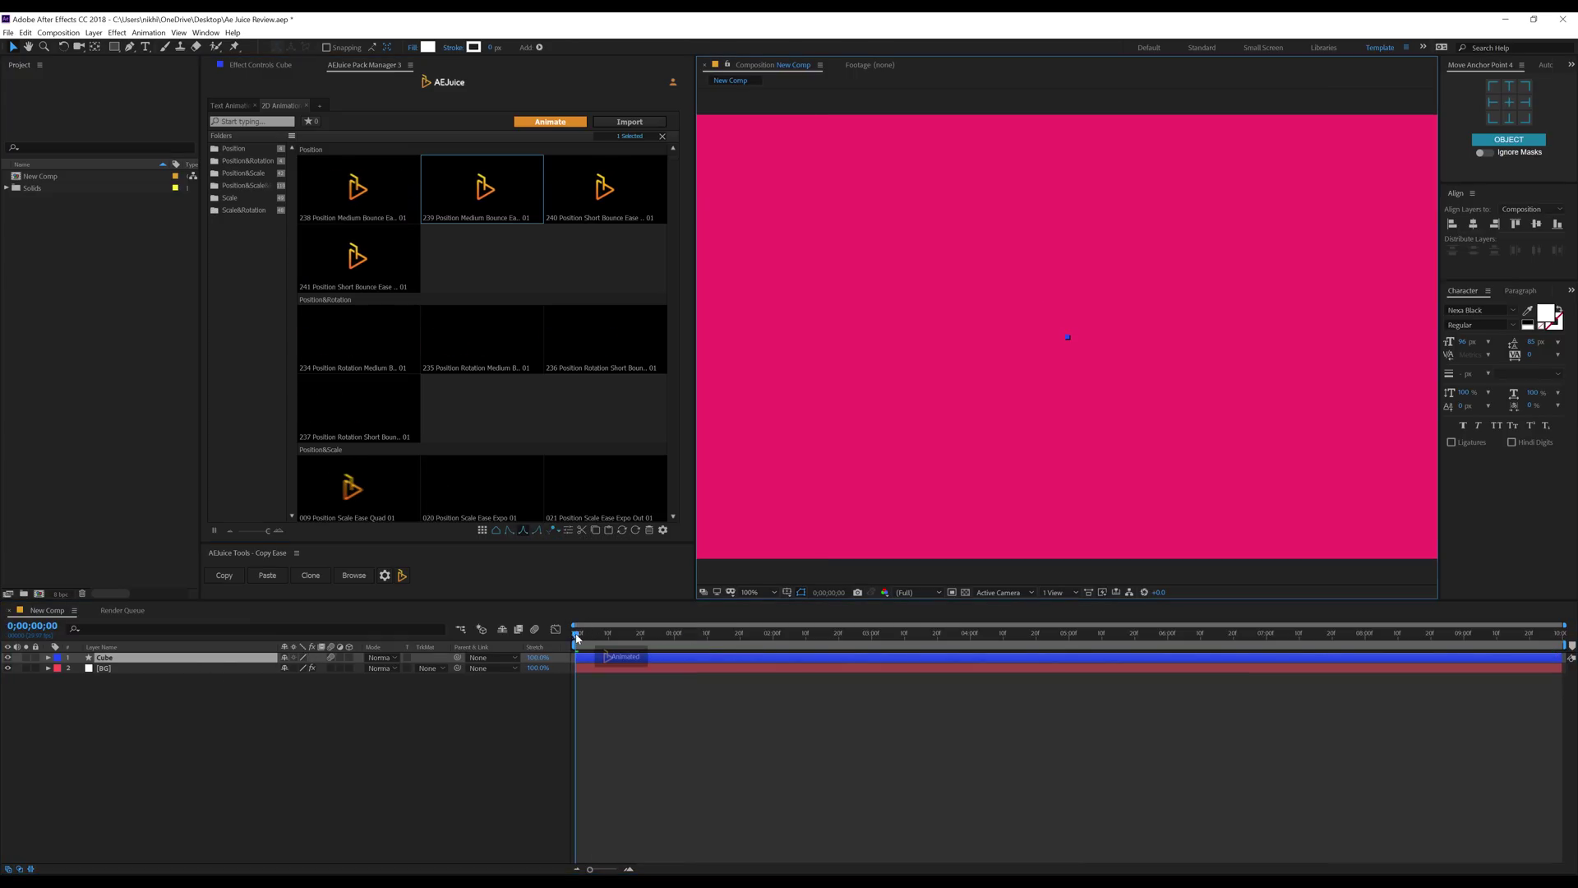
{"action": "key", "text": "space"}
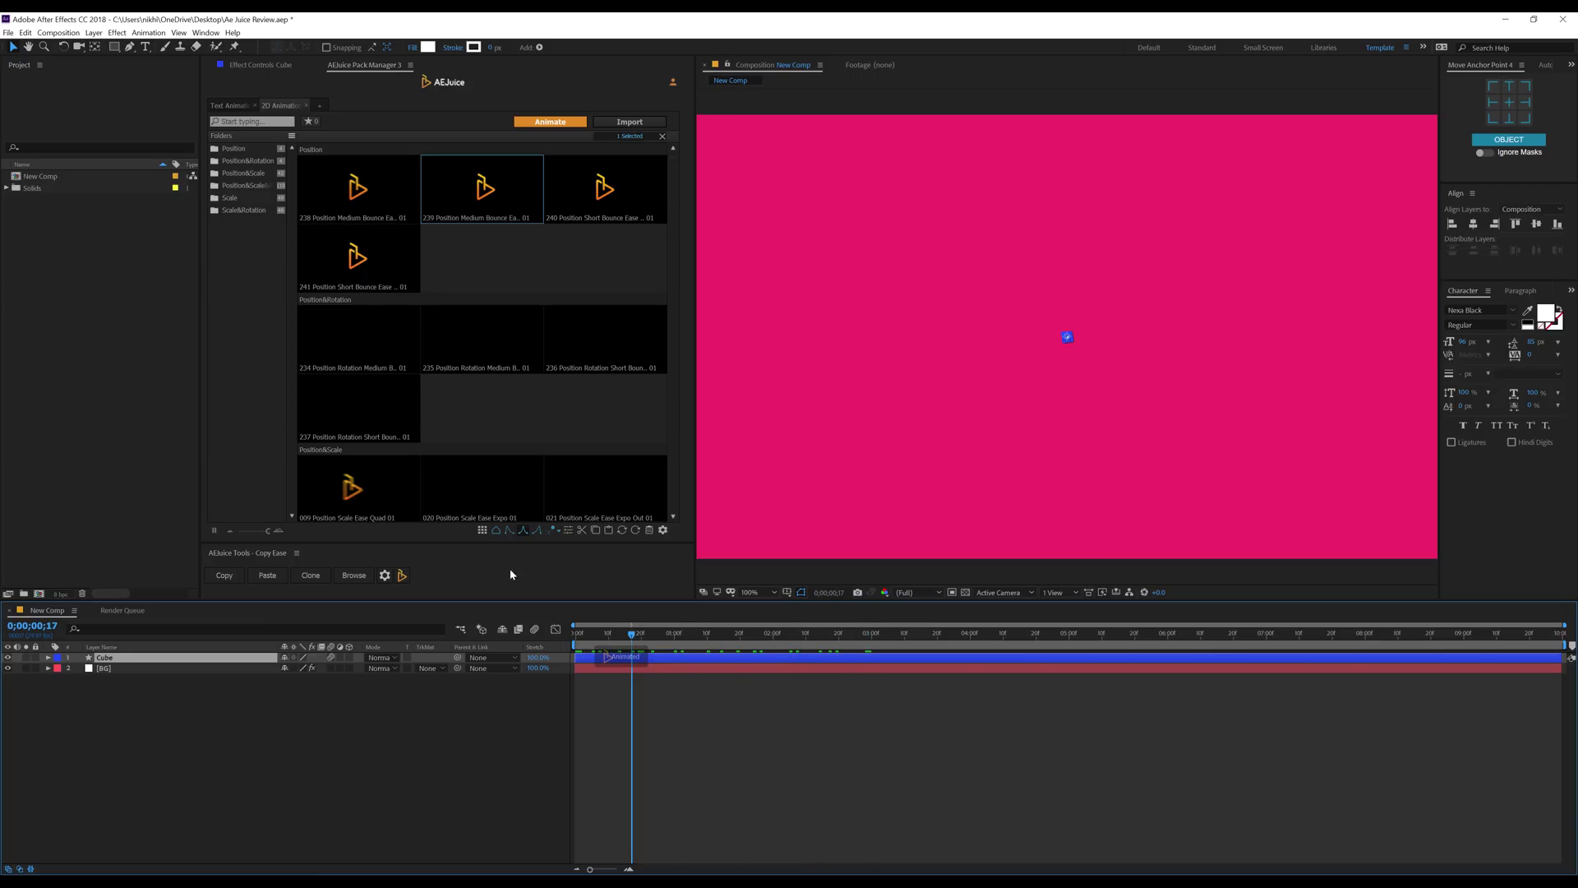
Replay the current Cube animation, pausing at frame 13 to inspect it.
{"action": "left_click", "coordinate": [556, 533]}
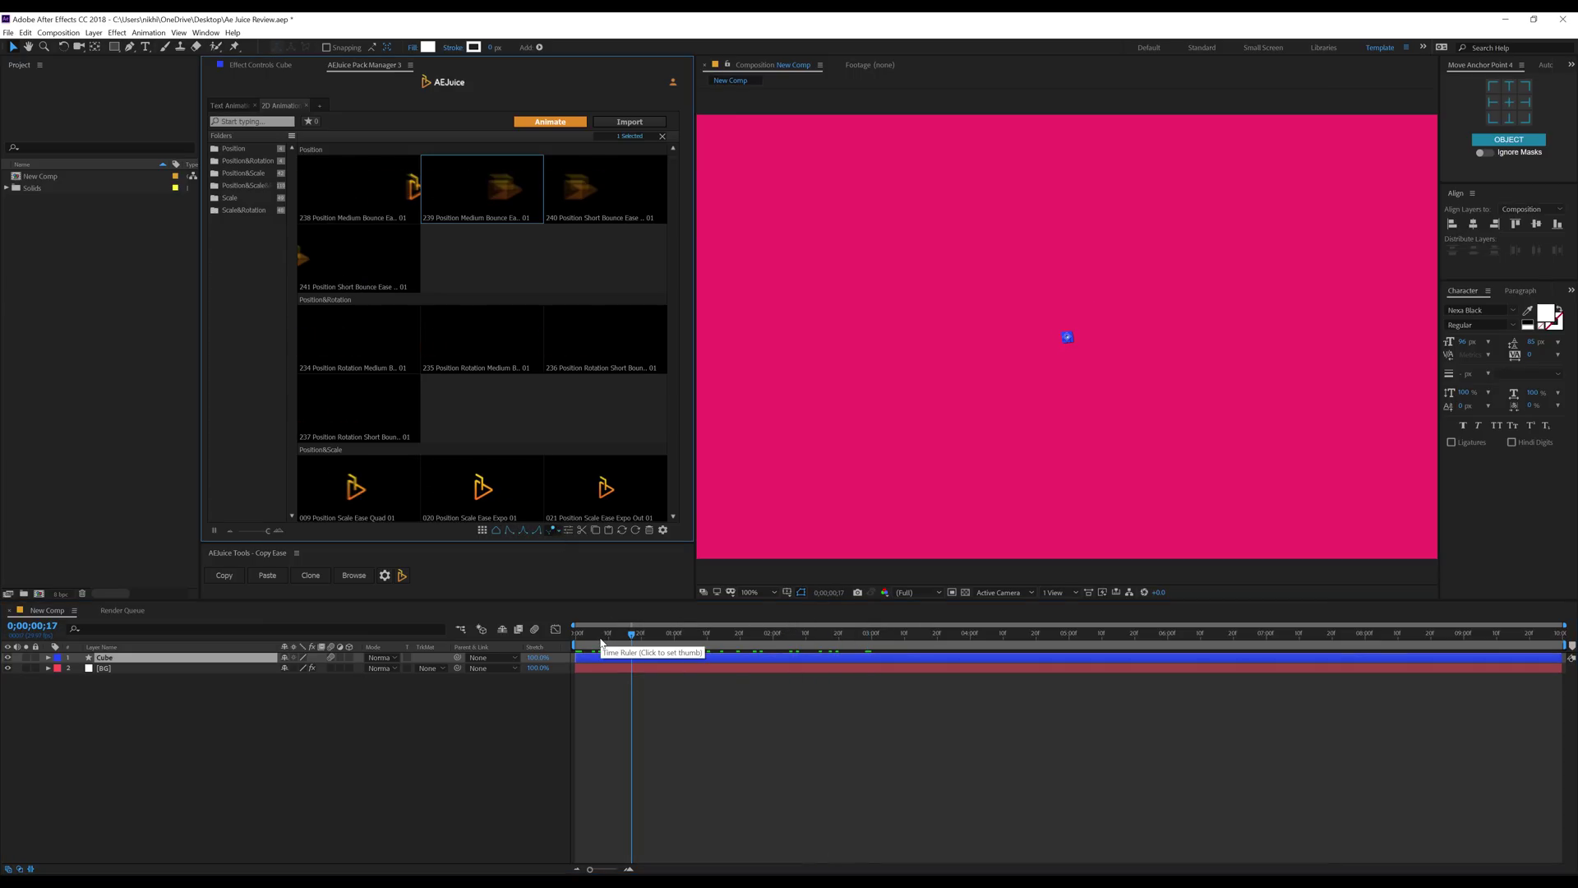
{"action": "left_click", "coordinate": [600, 643]}
{"action": "key", "text": "space"}
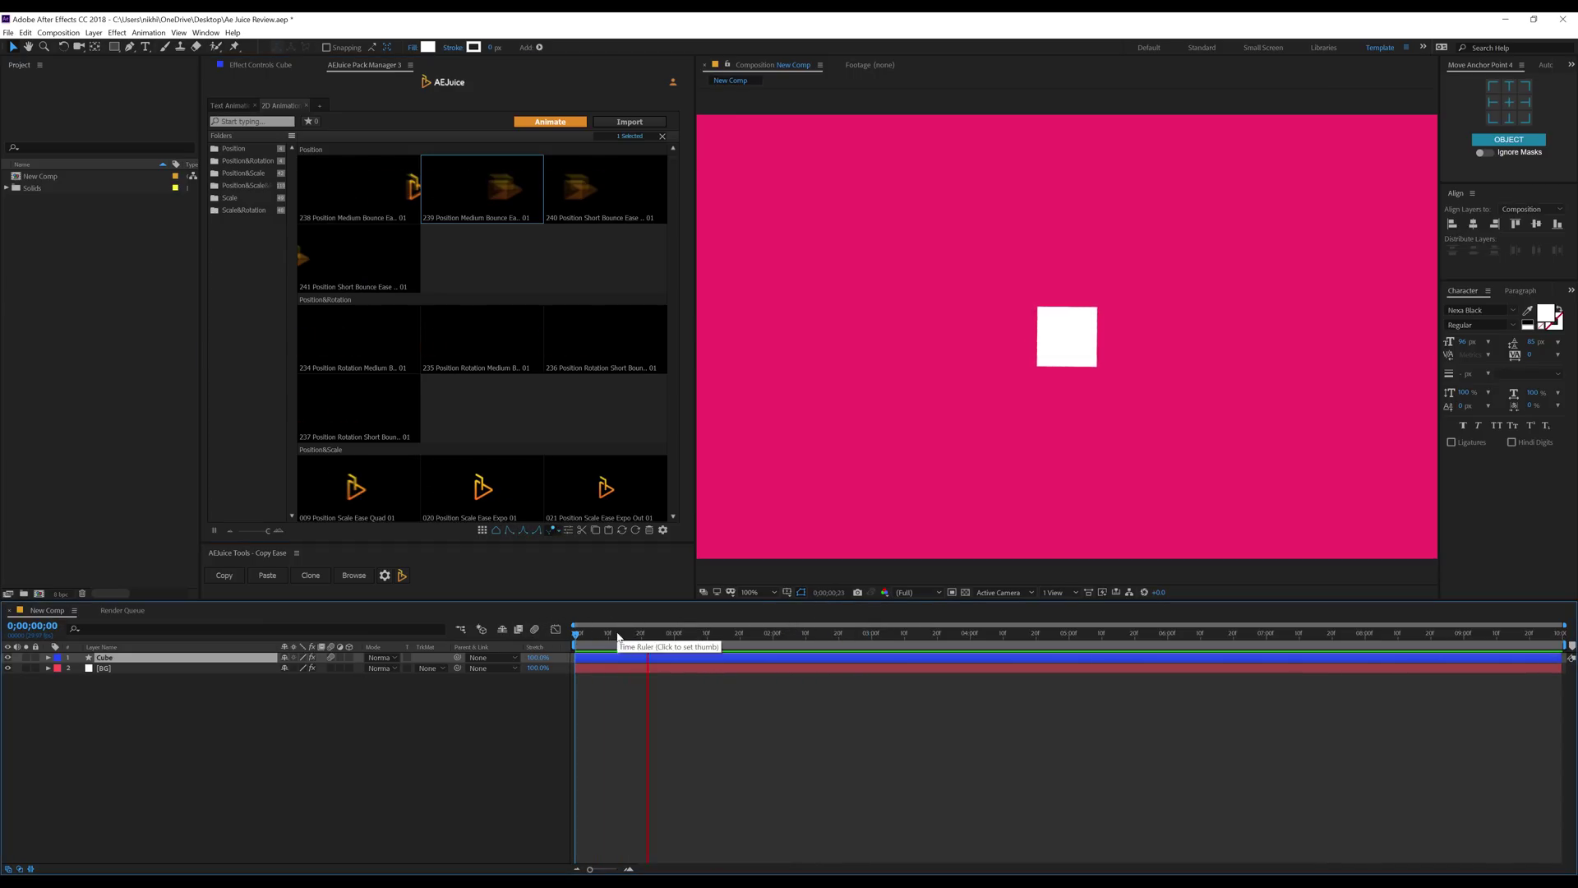
{"action": "left_click", "coordinate": [617, 637]}
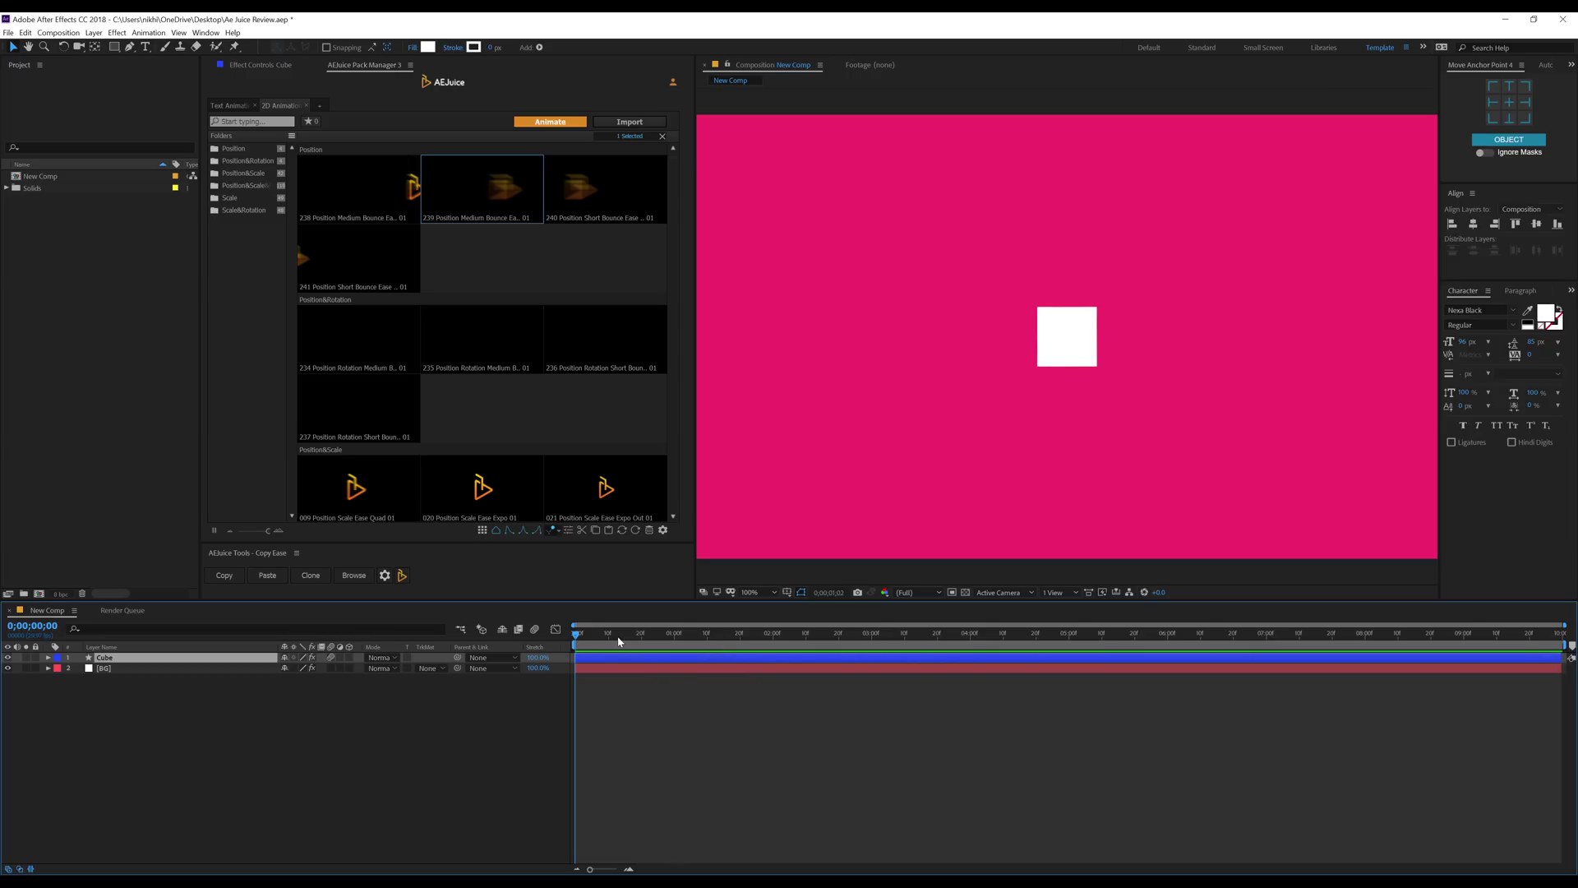
Choose keyframe mode option 4 and preview the cube's diagonal slide along its motion path.
{"action": "left_click", "coordinate": [556, 534]}
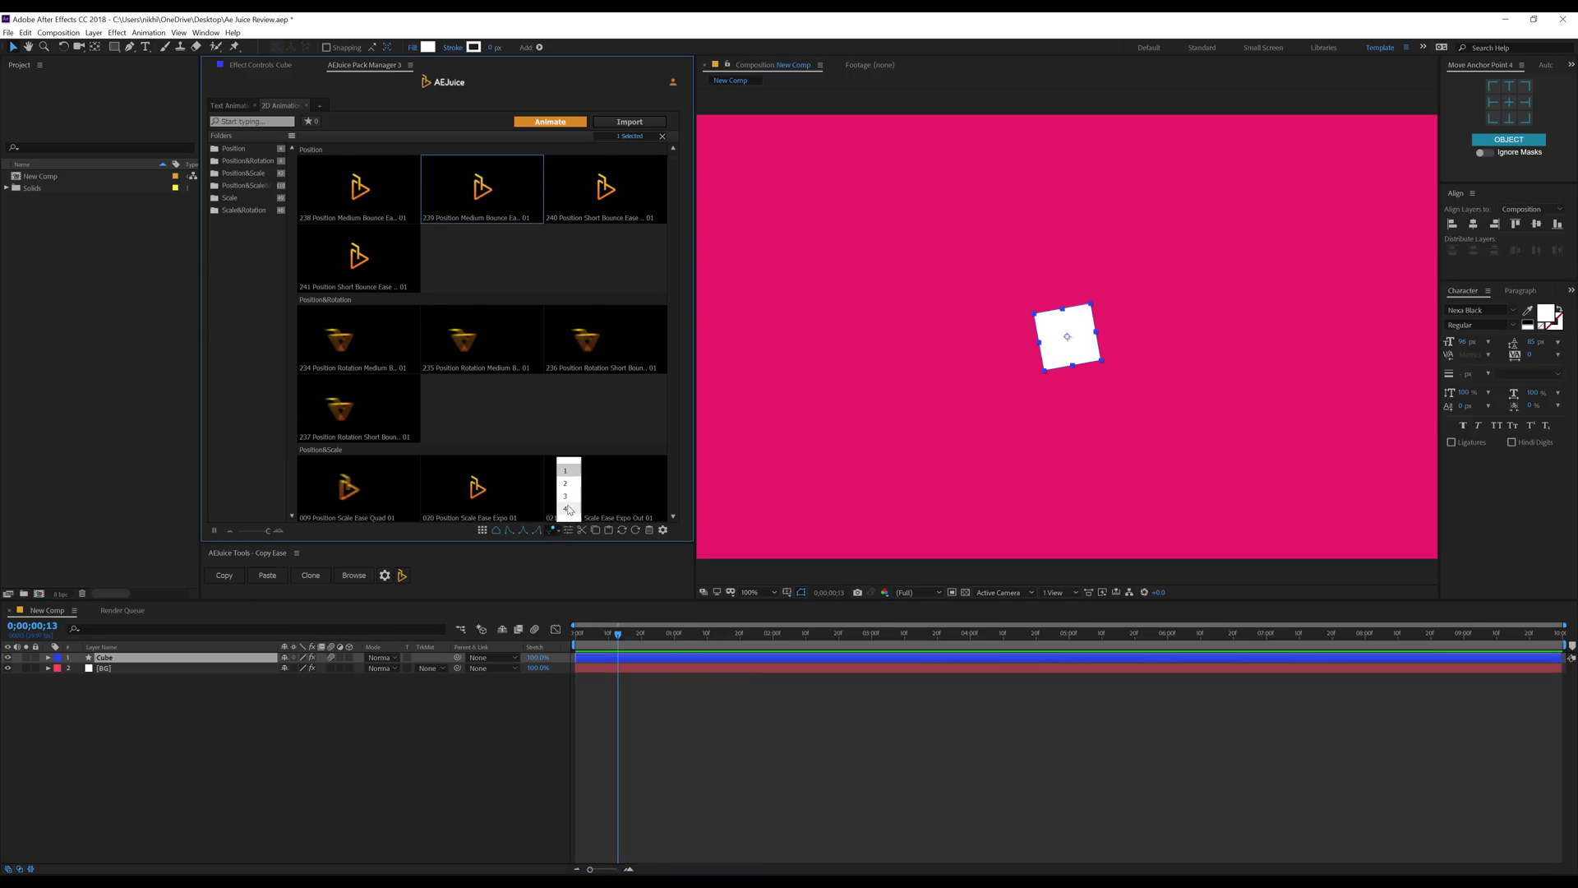
{"action": "left_click", "coordinate": [568, 510]}
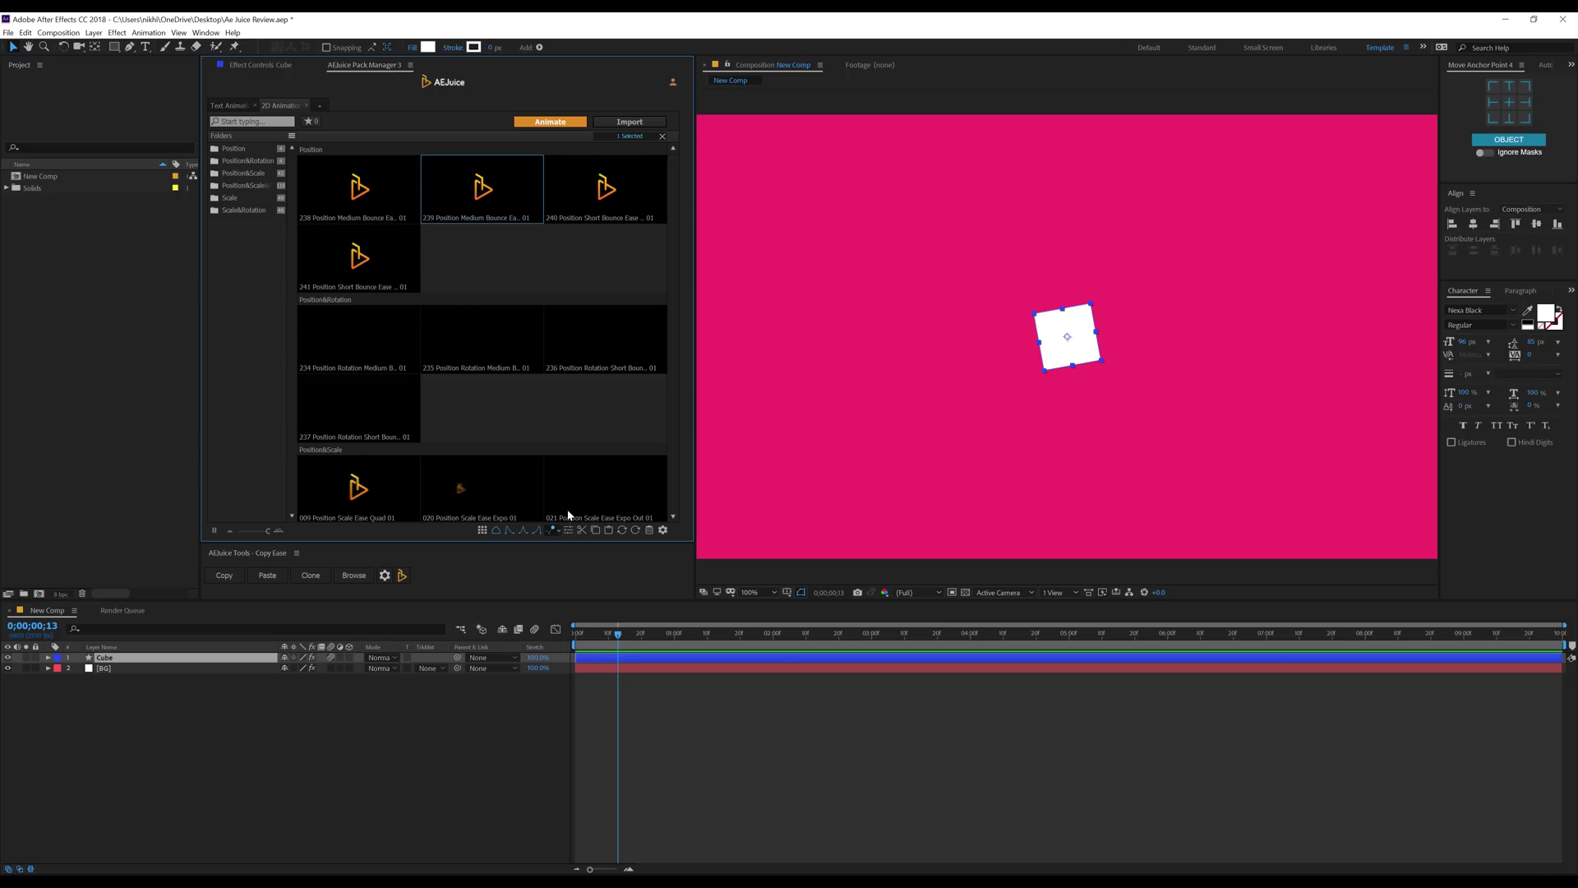
{"action": "left_click", "coordinate": [574, 634]}
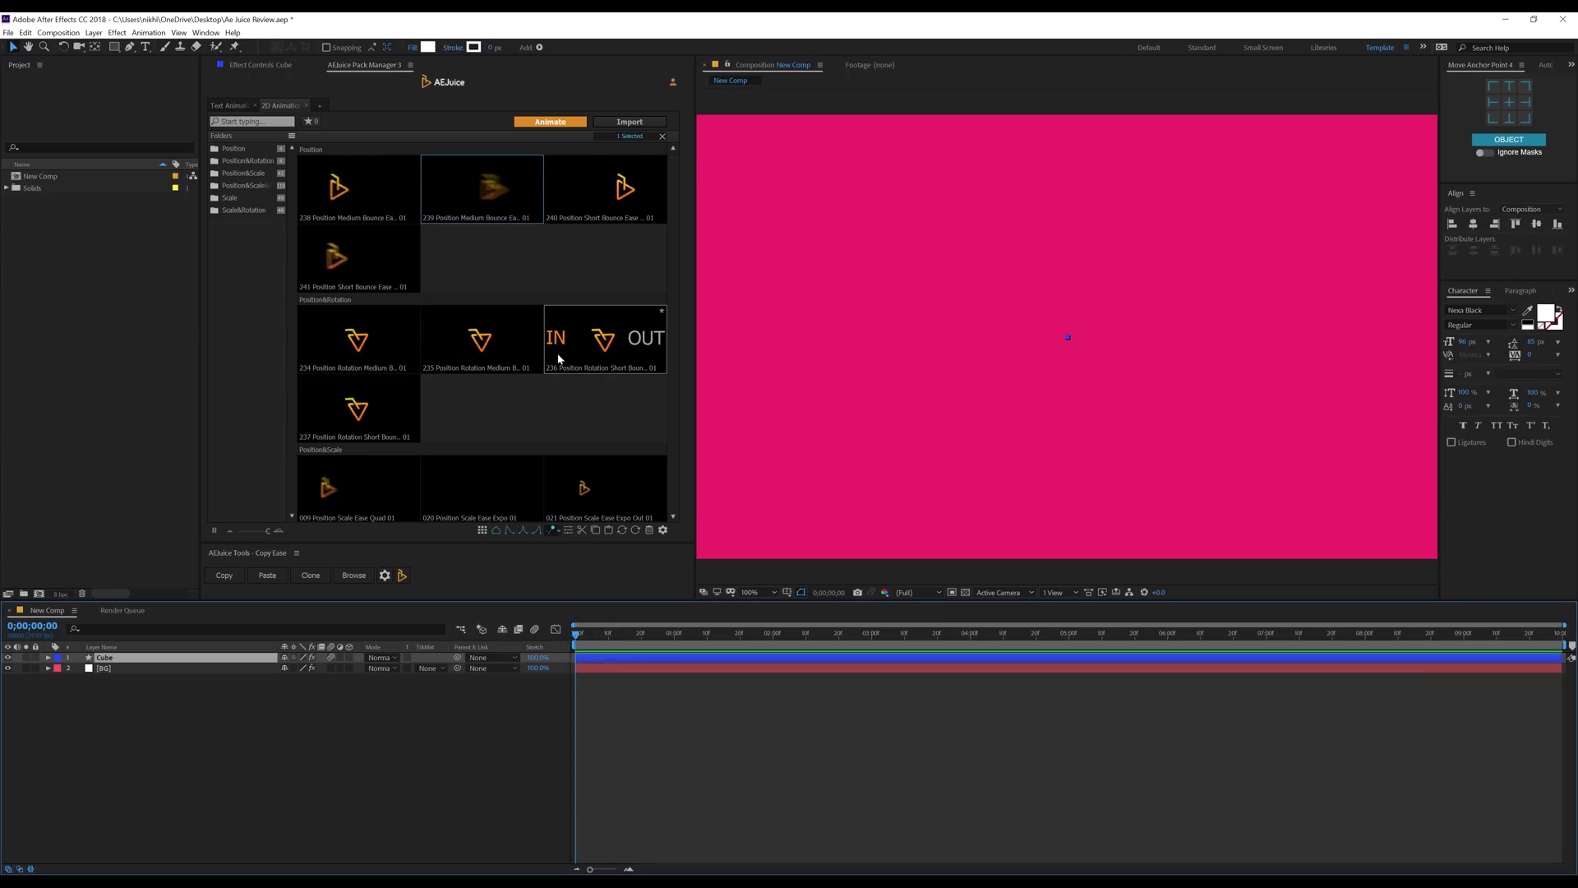
{"action": "key", "text": "space"}
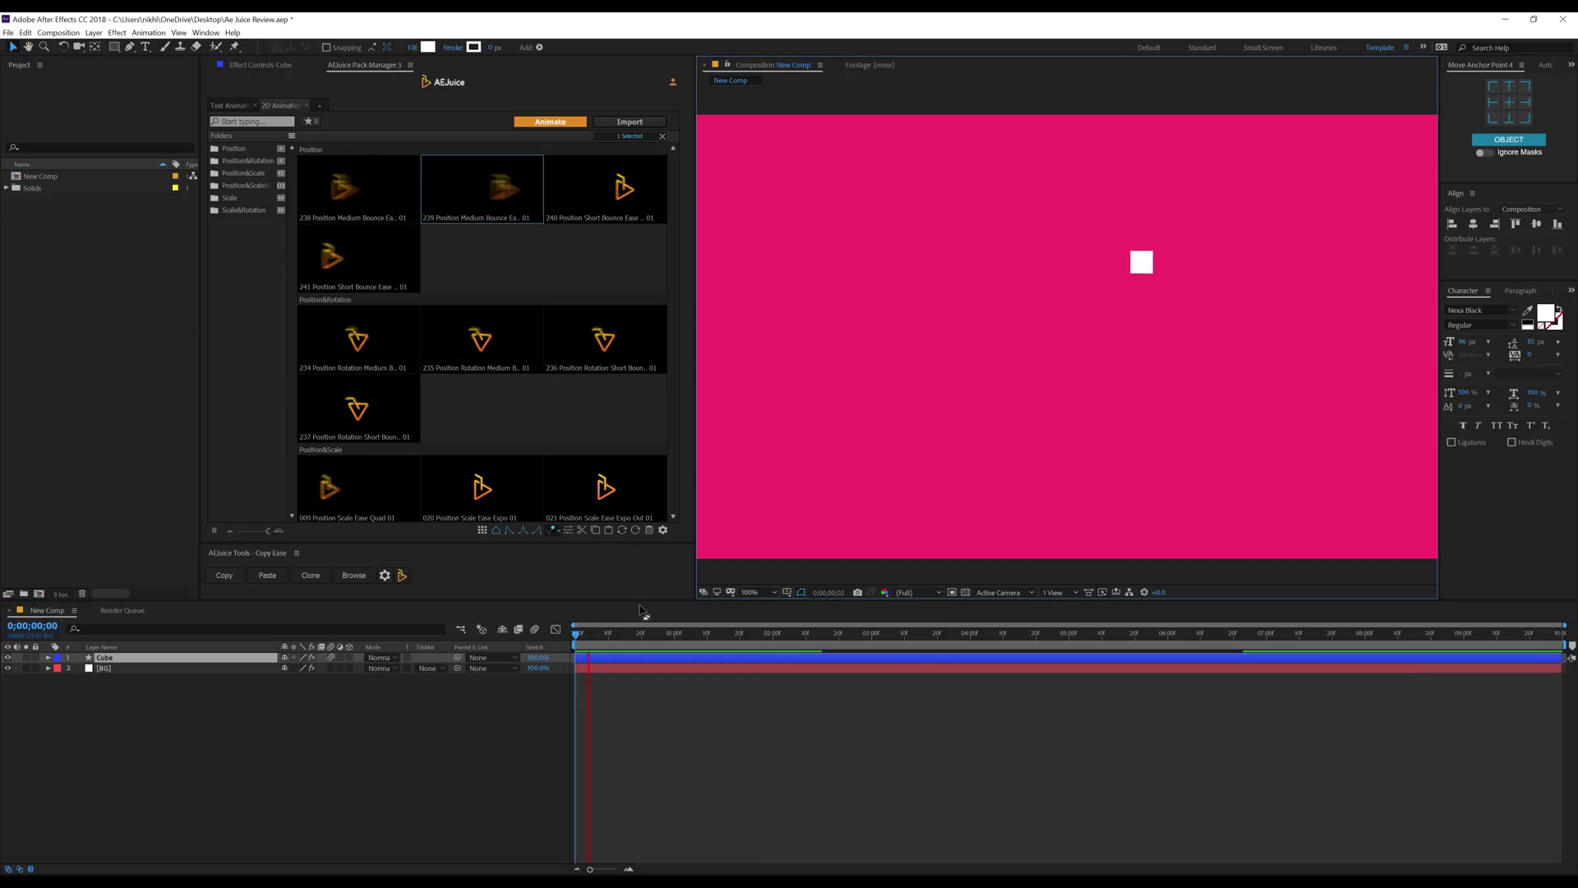
{"action": "left_click_drag", "start_coordinate": [625, 635], "coordinate": [632, 640]}
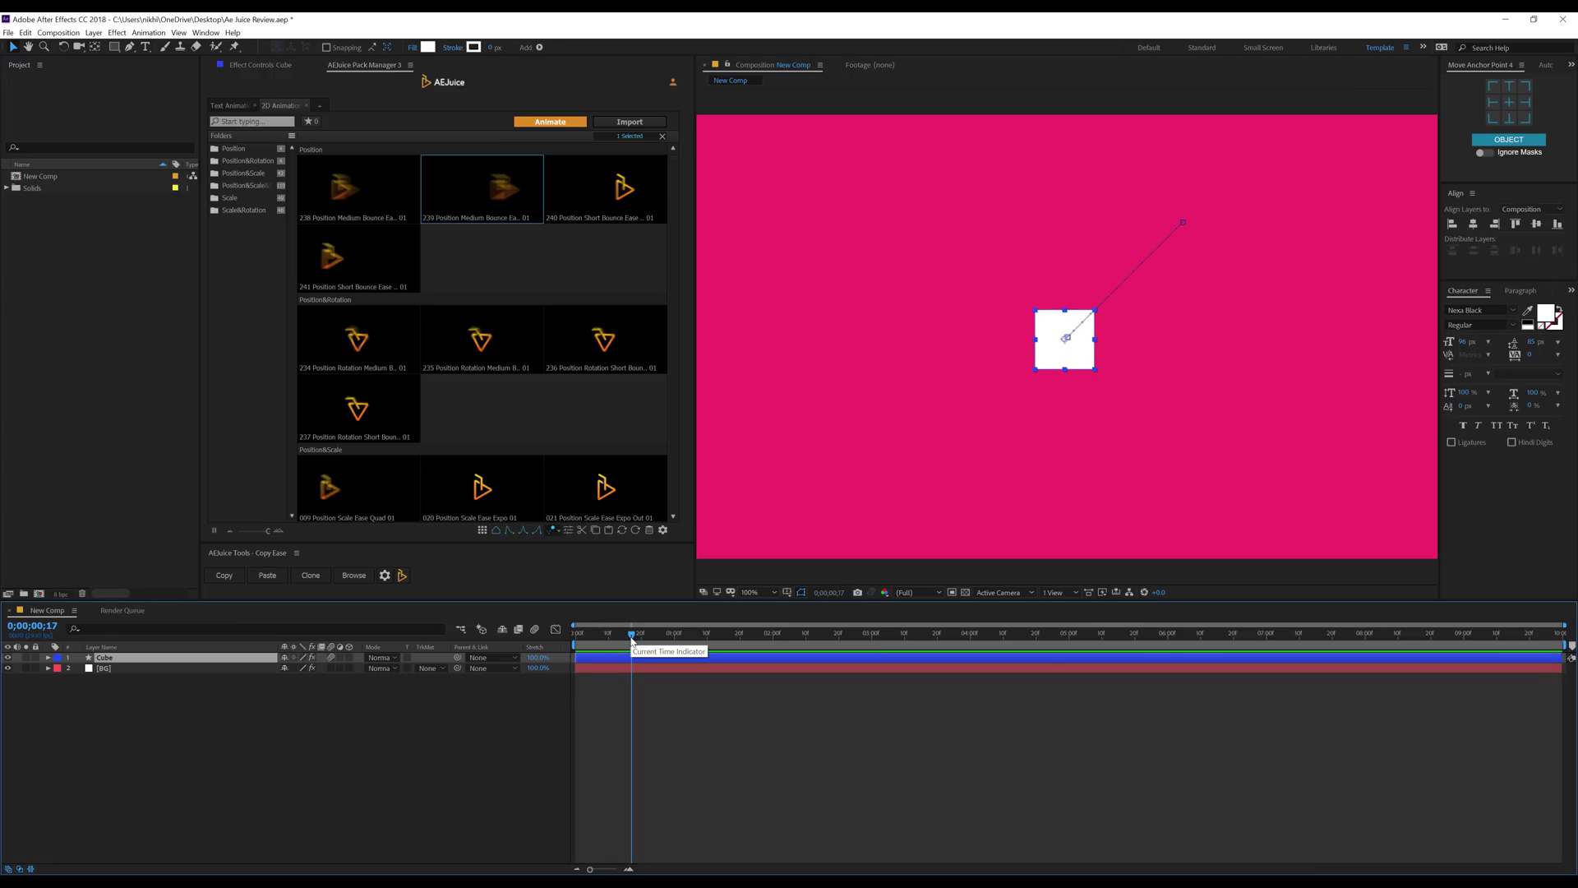
{"action": "left_click", "coordinate": [573, 534]}
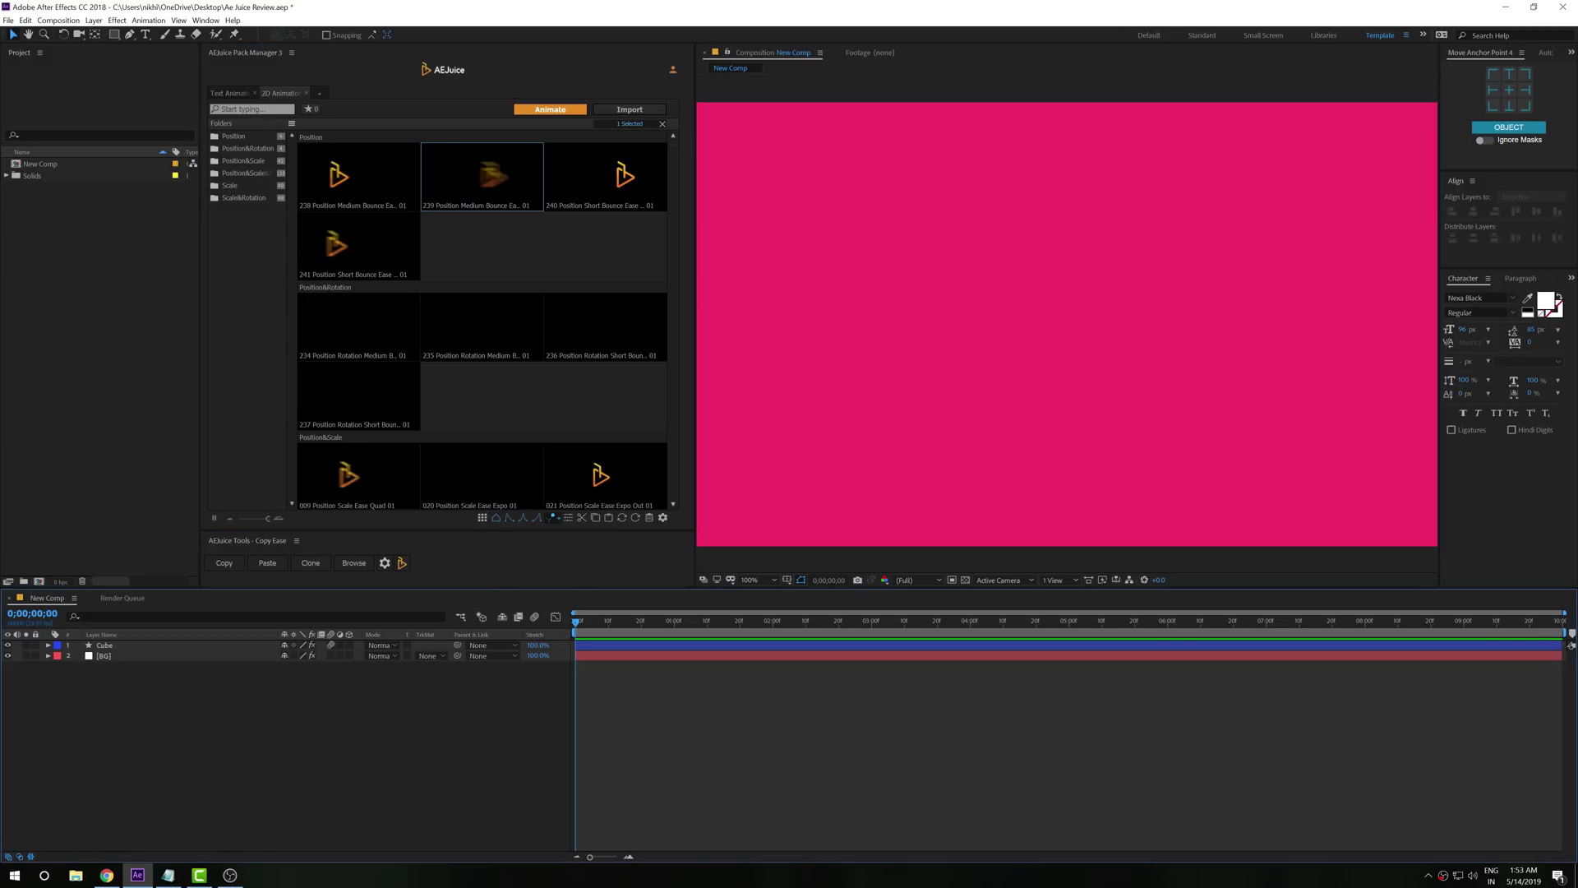
Apply Text Animation preset 024 to the Cube layer.
{"action": "left_click", "coordinate": [229, 93]}
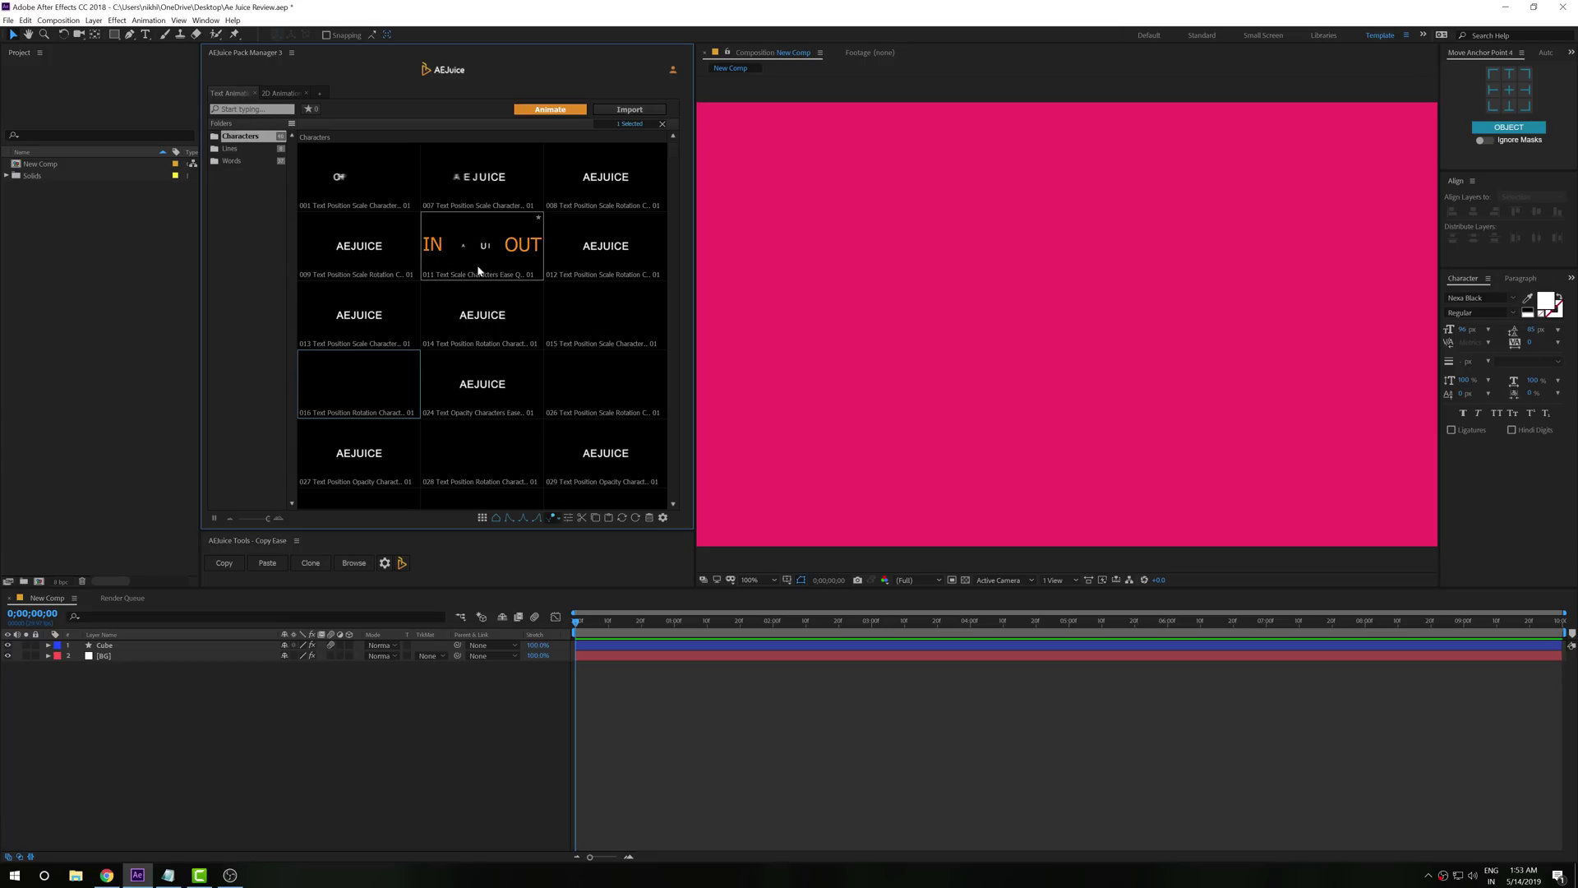
{"action": "left_click", "coordinate": [497, 355]}
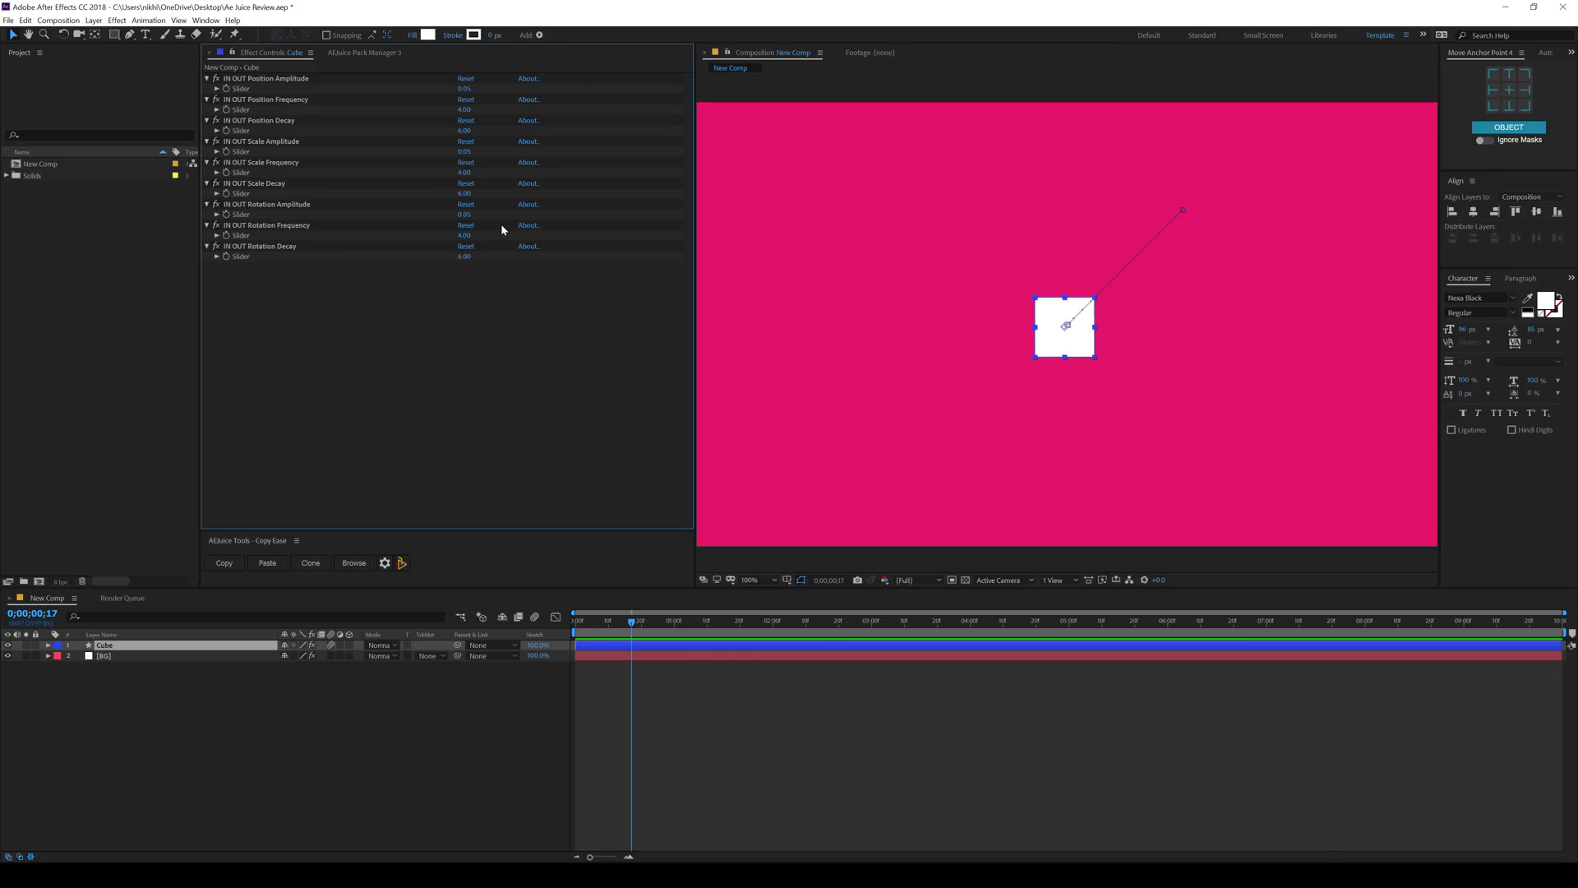